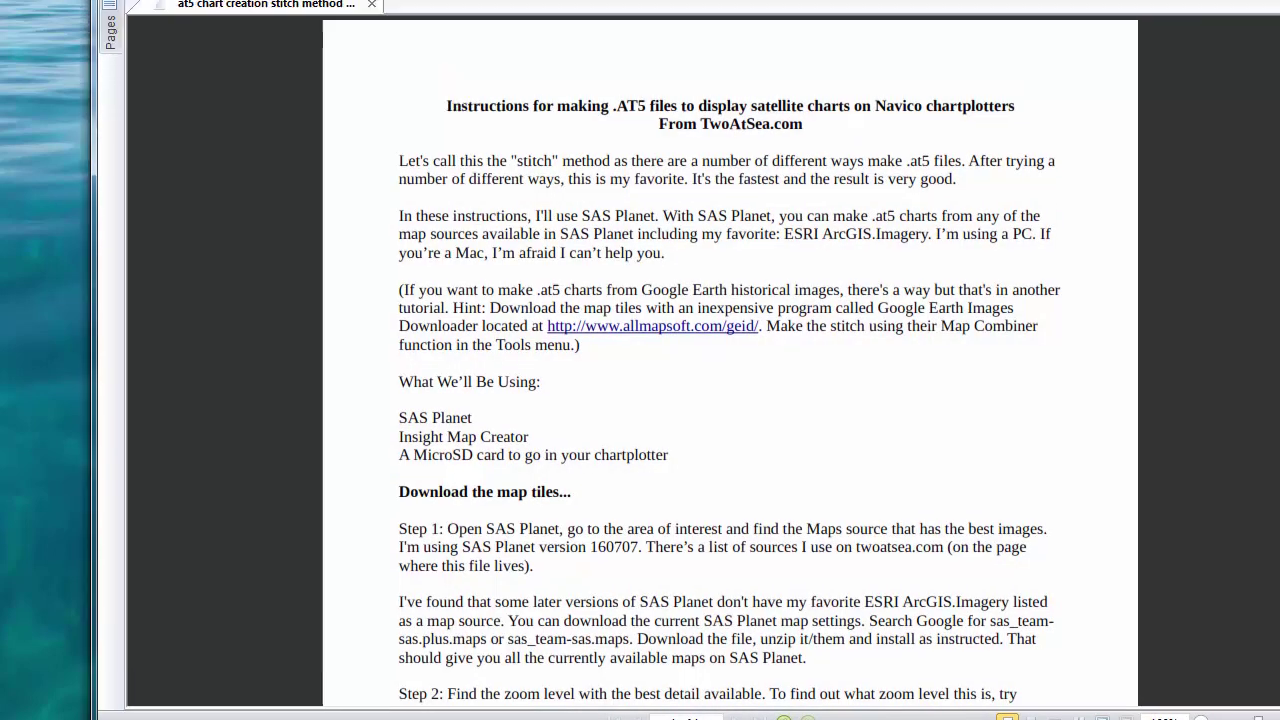
Scroll through the .AT5 stitch-method instructions in the PDF reader
scroll(486, 243, down, 6)
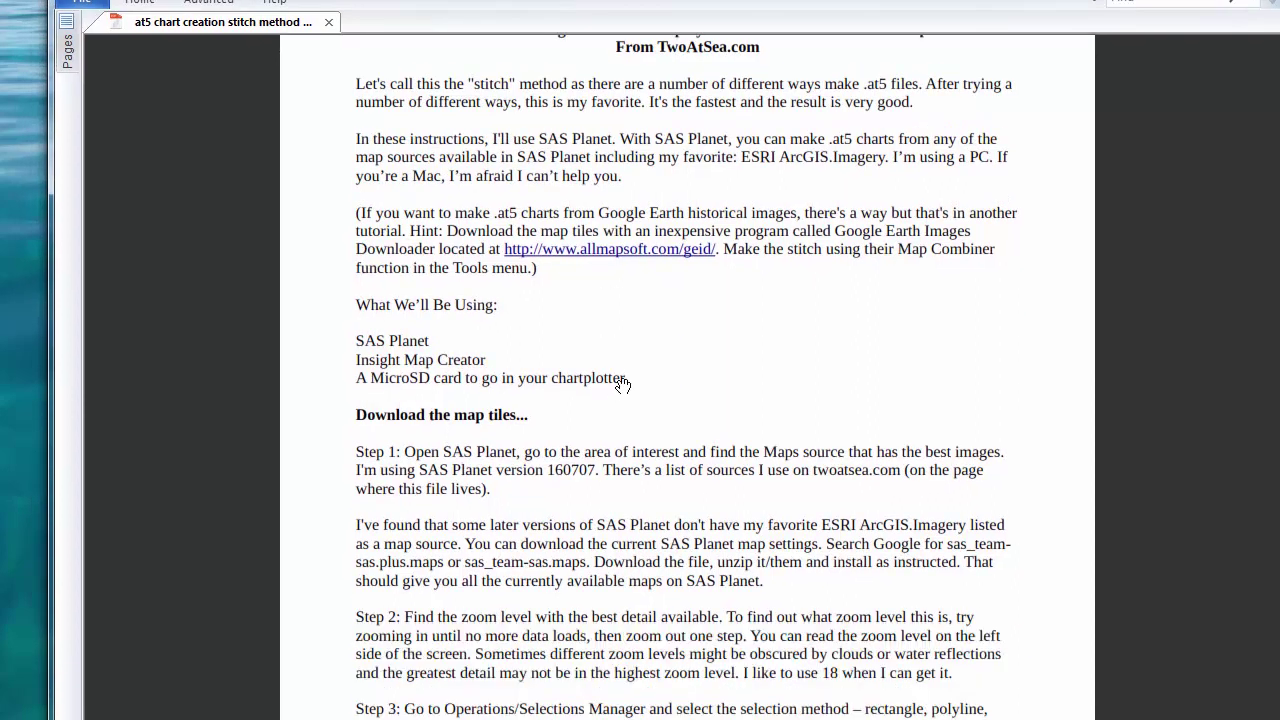
scroll(628, 351, down, 1)
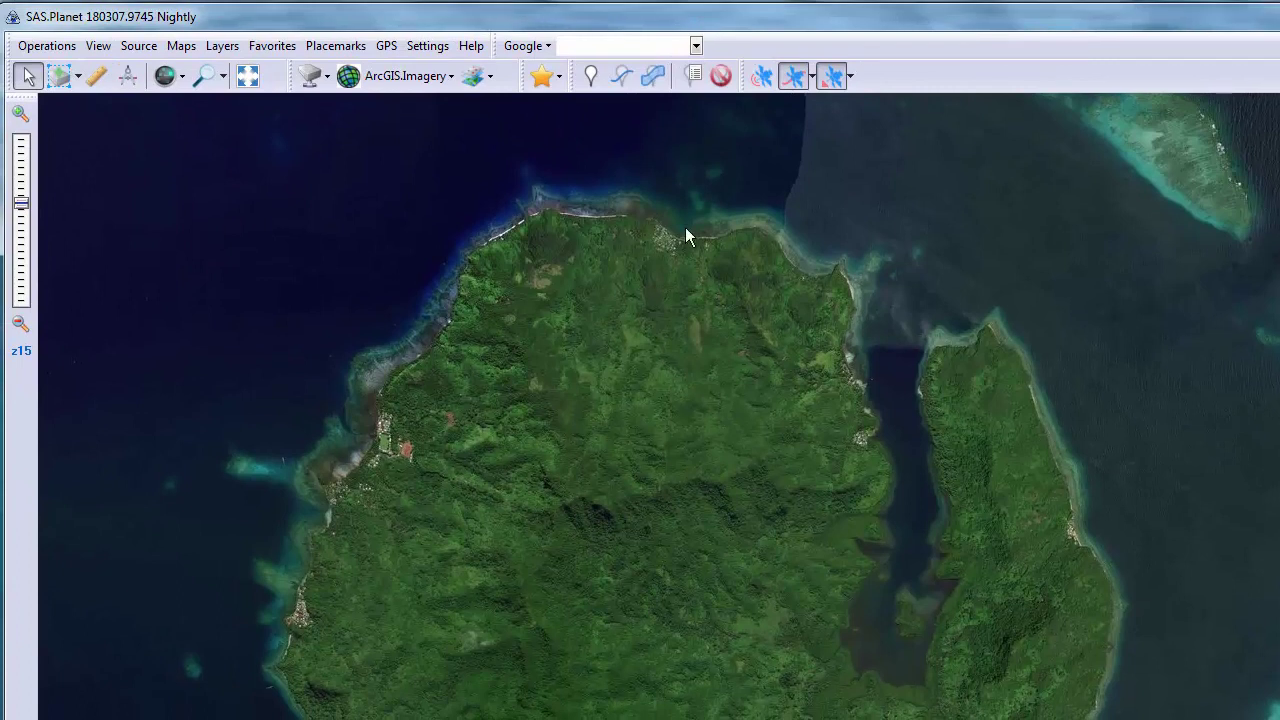
Zoom the ArcGIS.Imagery map from z15 to z18 and pan along the peninsula coastline
scroll(591, 415, up, 1)
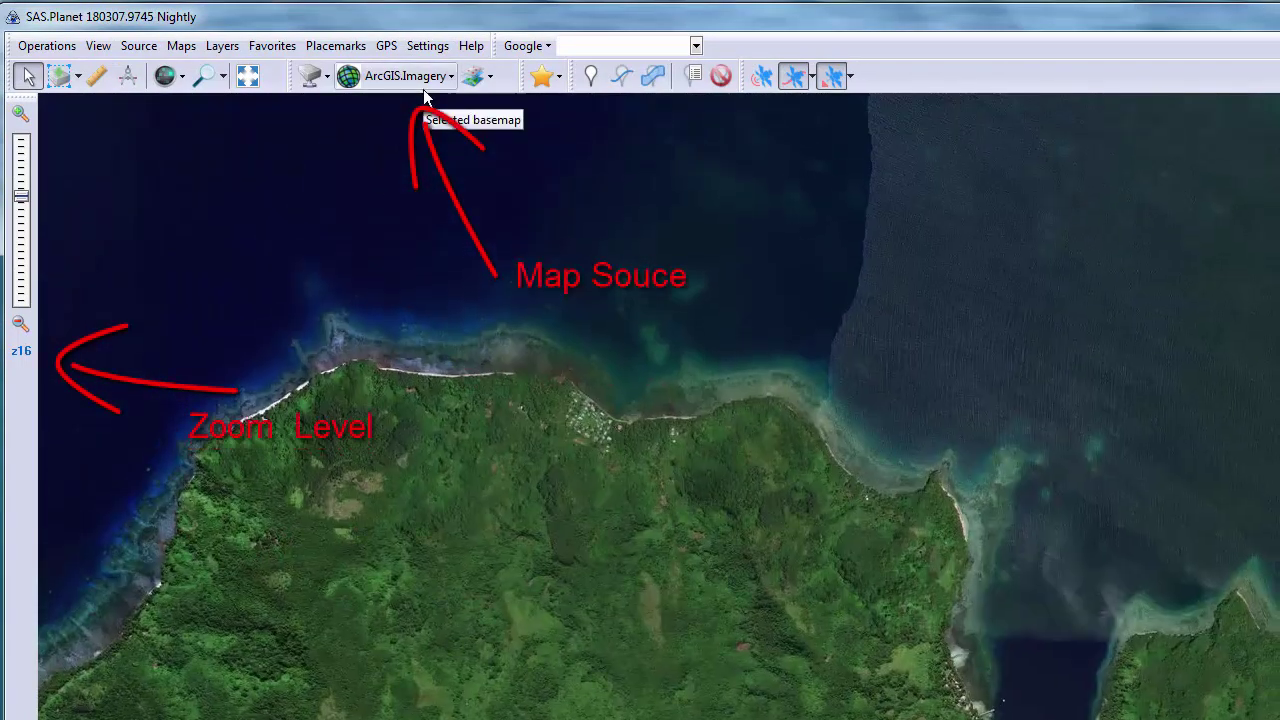
scroll(554, 414, up, 1)
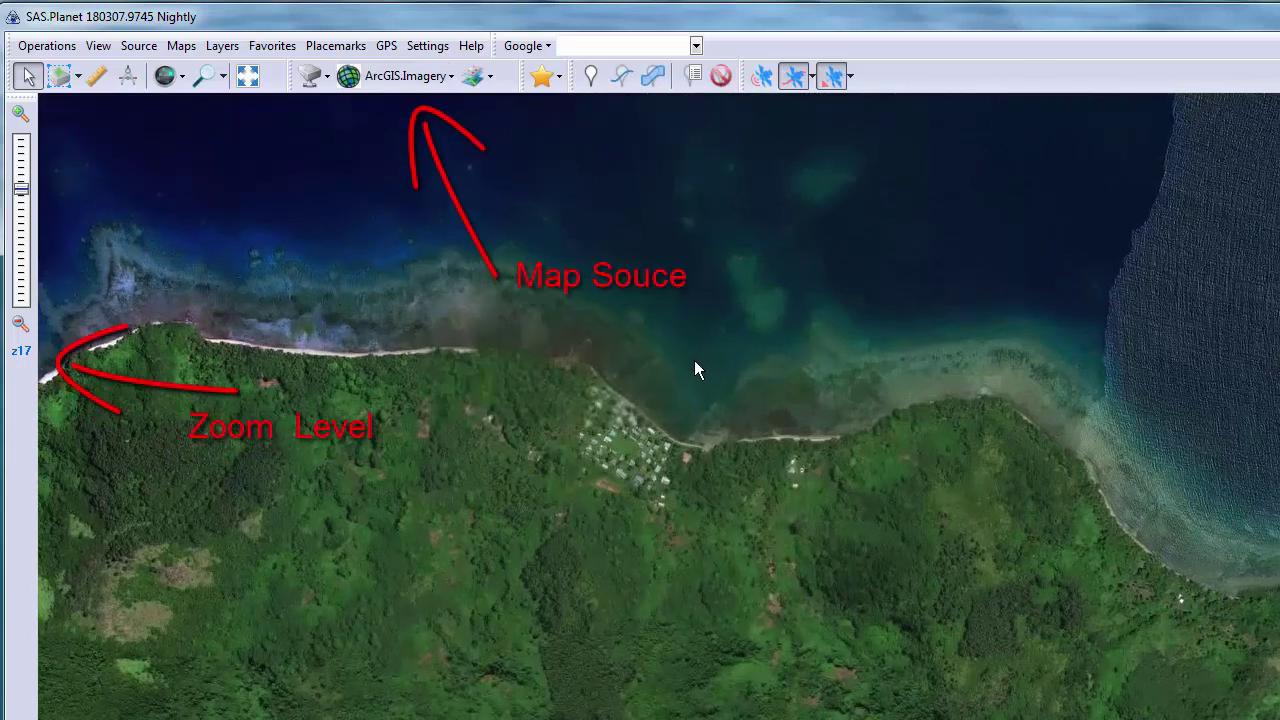
scroll(700, 381, up, 1)
drag(728, 283, 658, 419)
drag(680, 217, 668, 423)
drag(777, 451, 655, 253)
Pan across the southeast coast, inland forest and reef-and-village coastline to check image detail
drag(1150, 520, 894, 374)
drag(940, 517, 640, 317)
drag(903, 388, 817, 317)
drag(1110, 650, 815, 438)
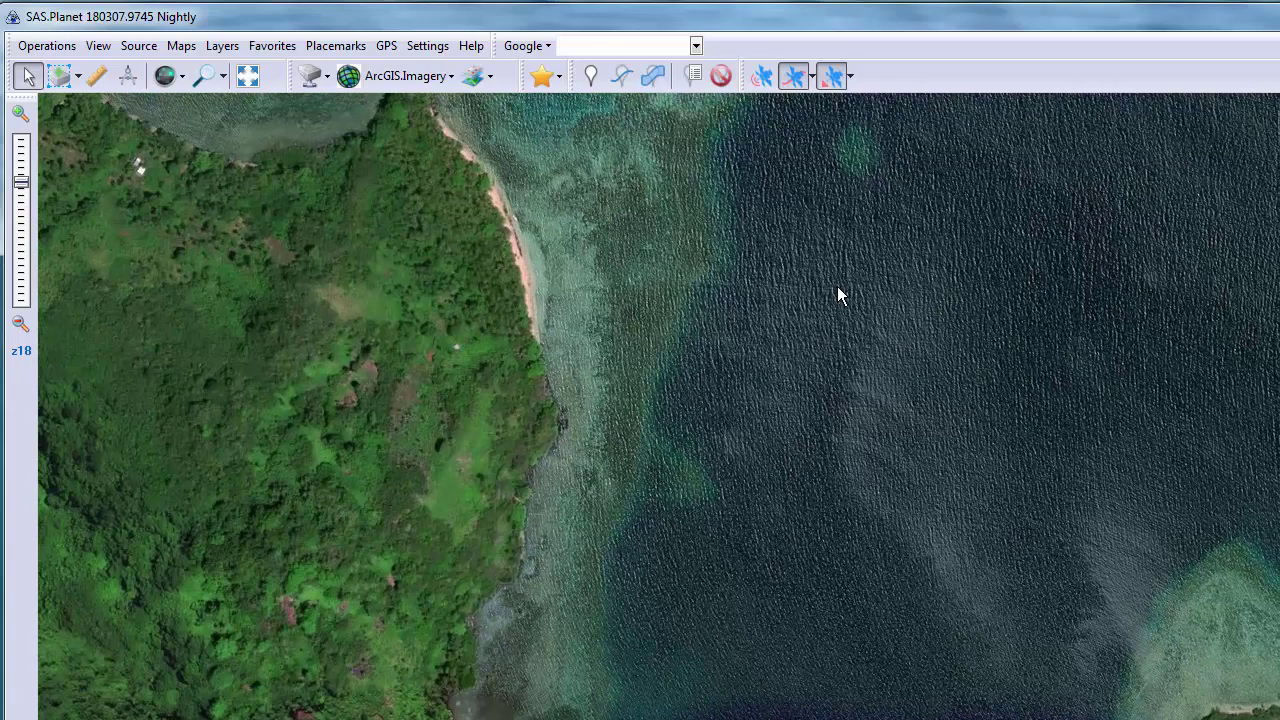
drag(838, 288, 771, 417)
mouse_move(789, 334)
mouse_down()
mouse_move(824, 308)
mouse_move(829, 420)
mouse_move(877, 391)
mouse_move(892, 322)
mouse_up()
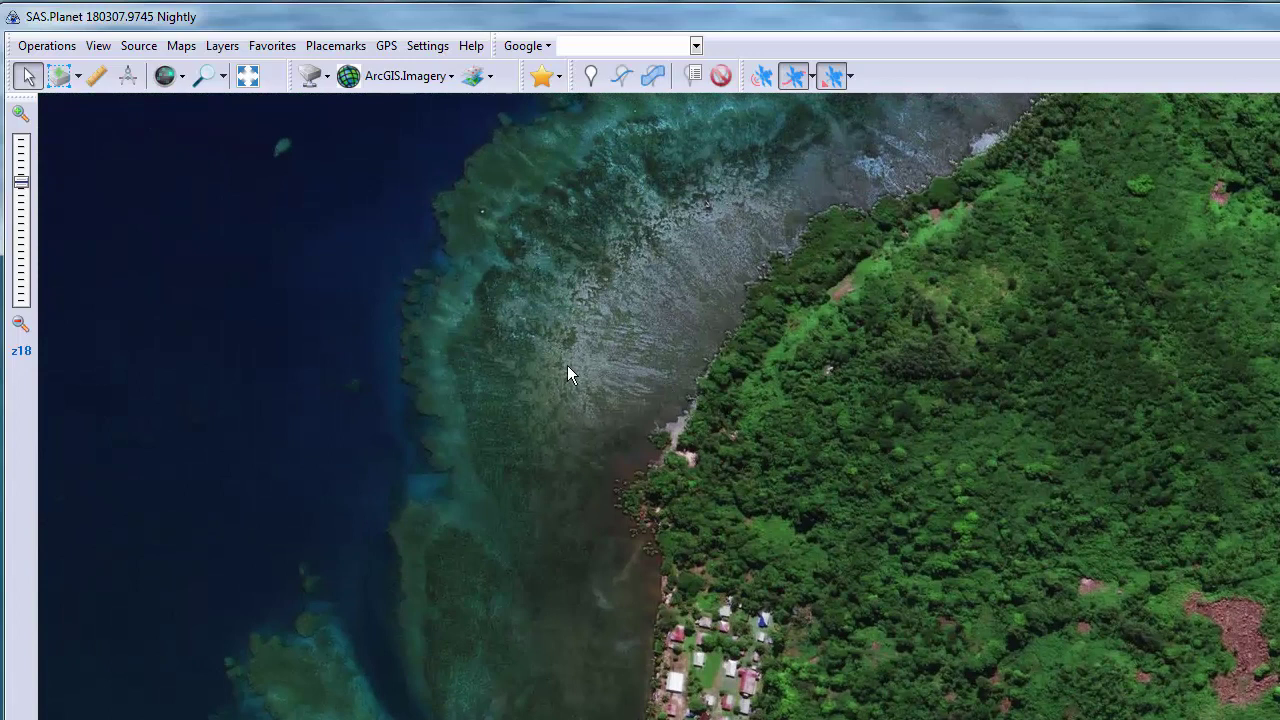
drag(567, 365, 697, 308)
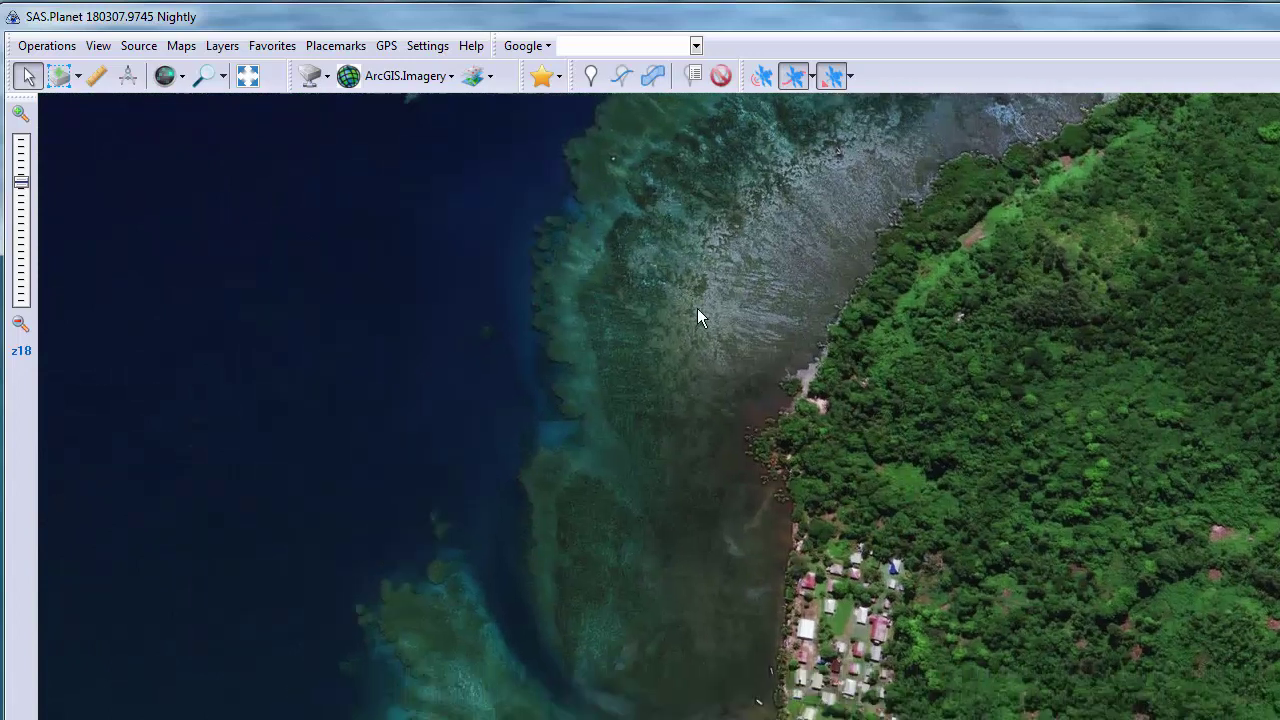
Switch the map source to Bing Maps satellite imagery
click(445, 77)
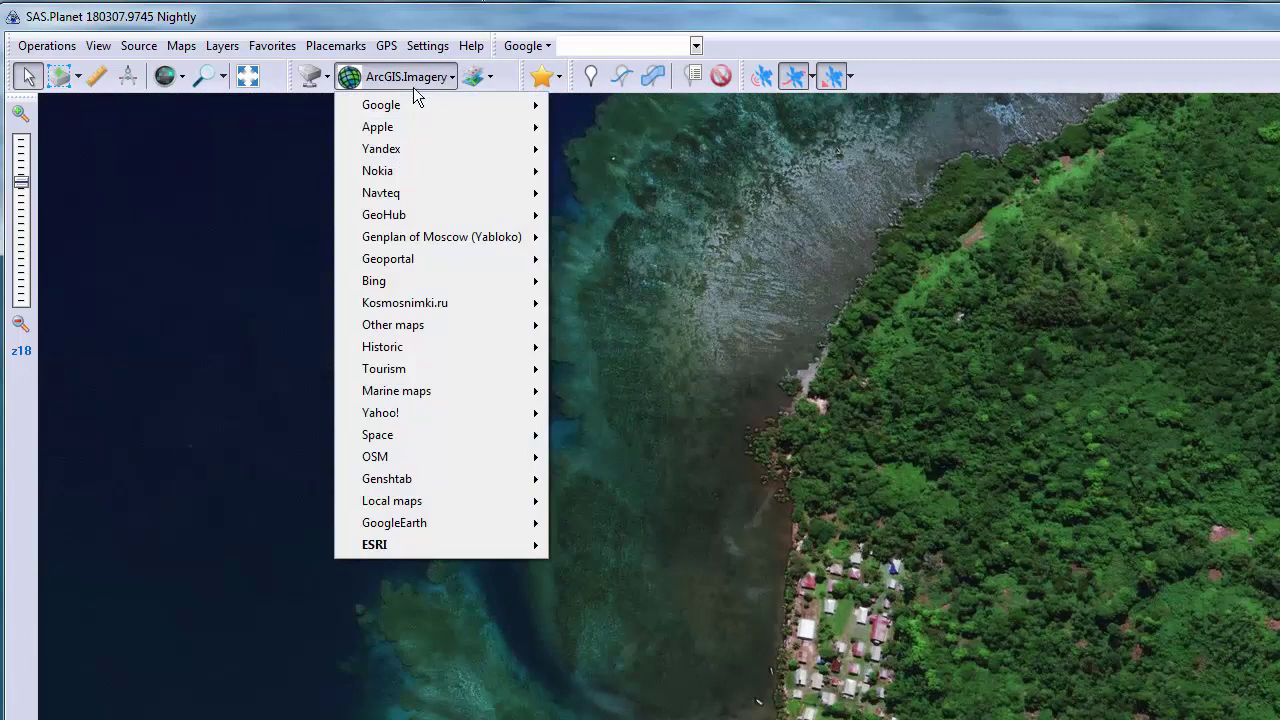
mouse_move(390, 171)
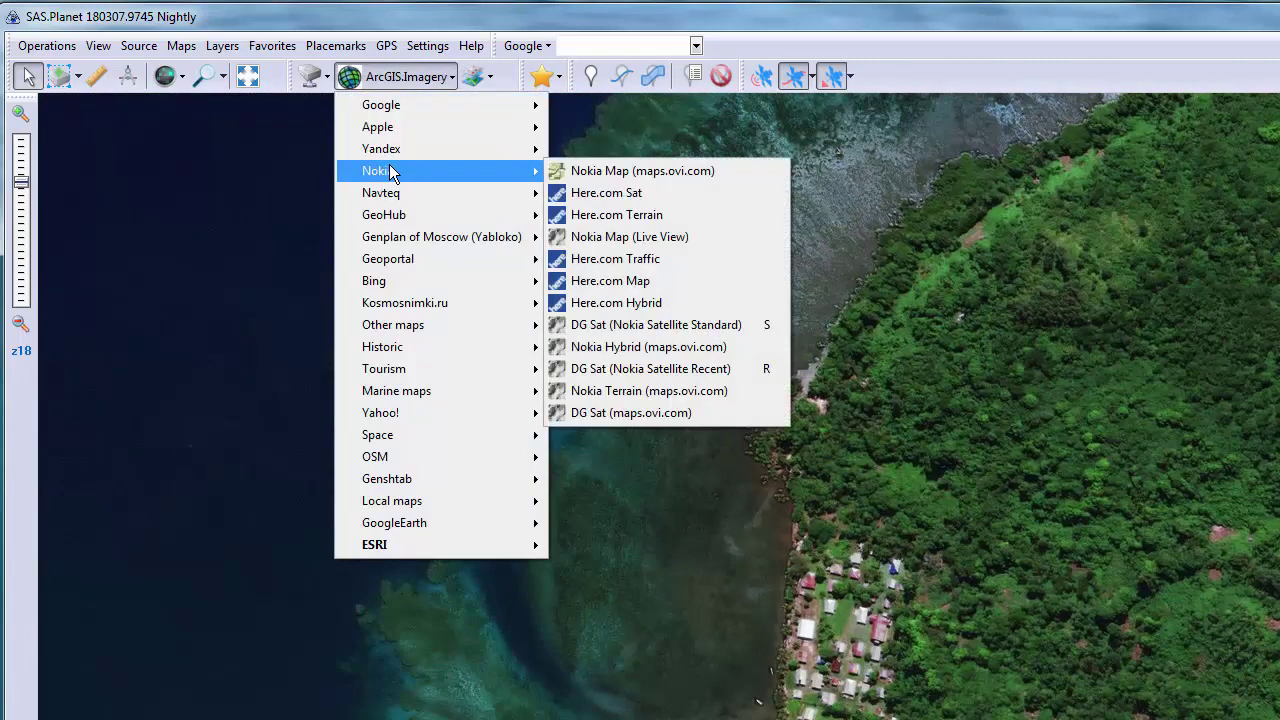
mouse_move(374, 281)
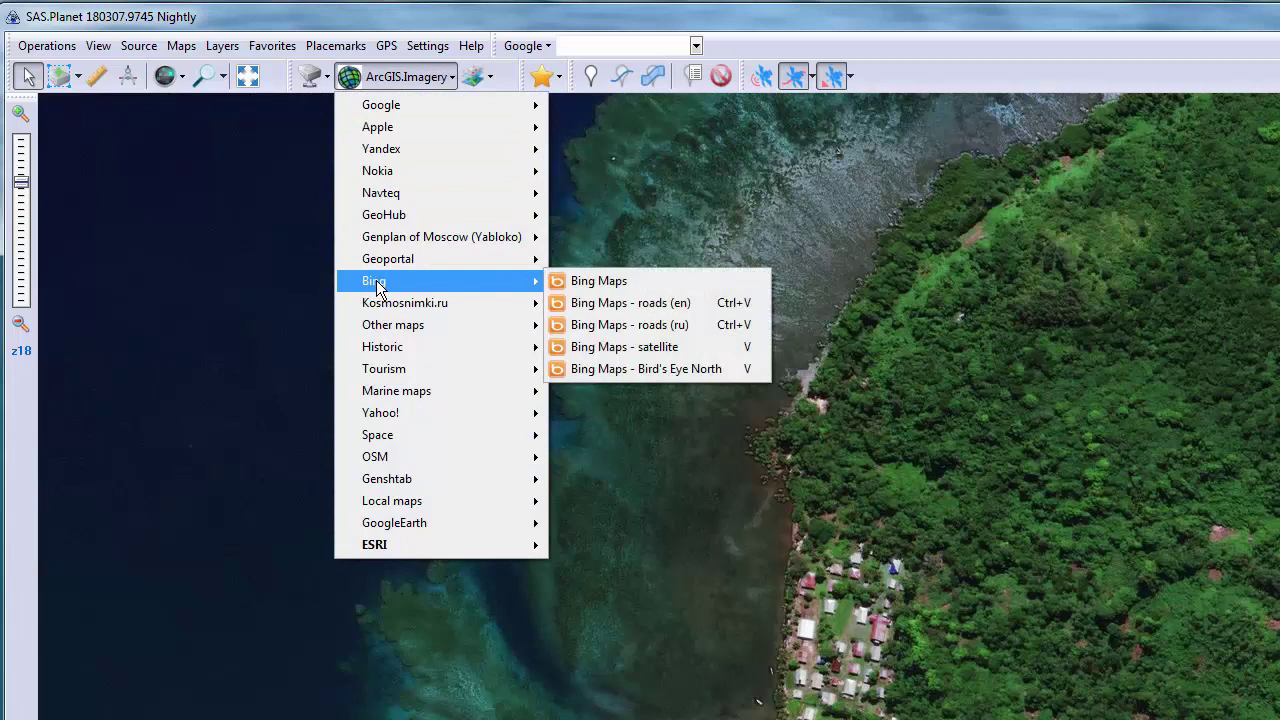
click(624, 348)
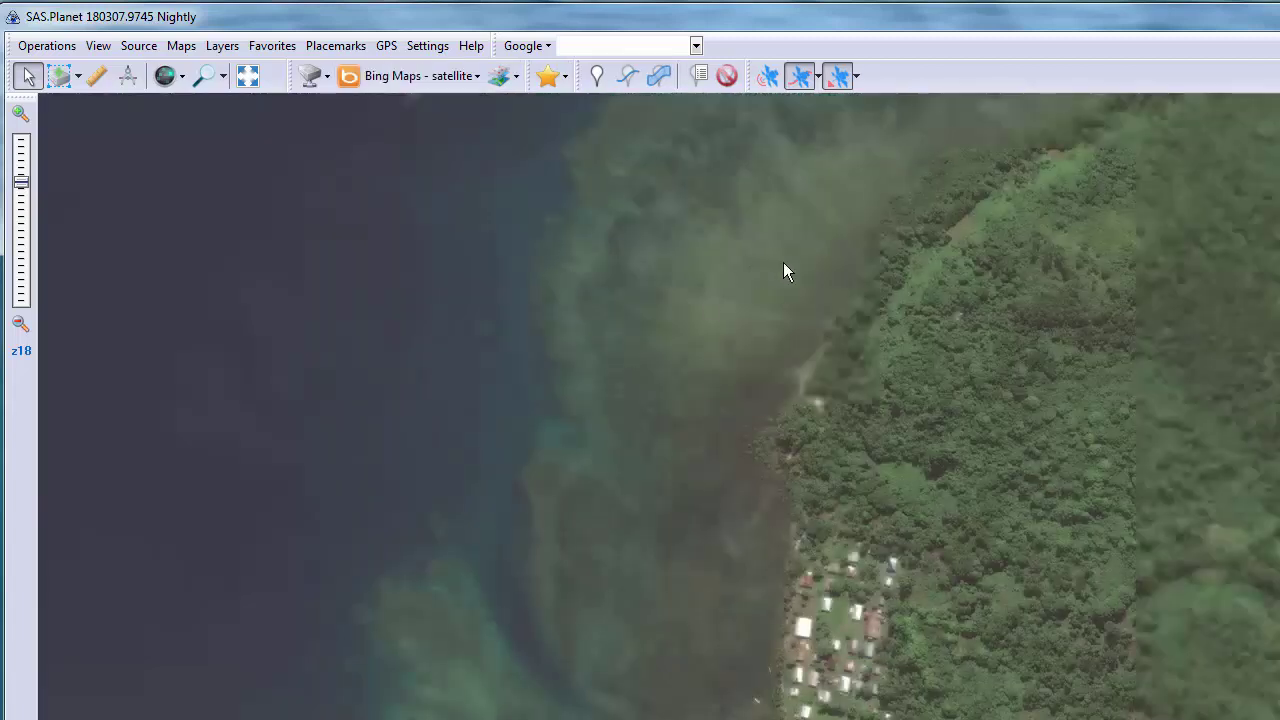
scroll(845, 285, up, 2)
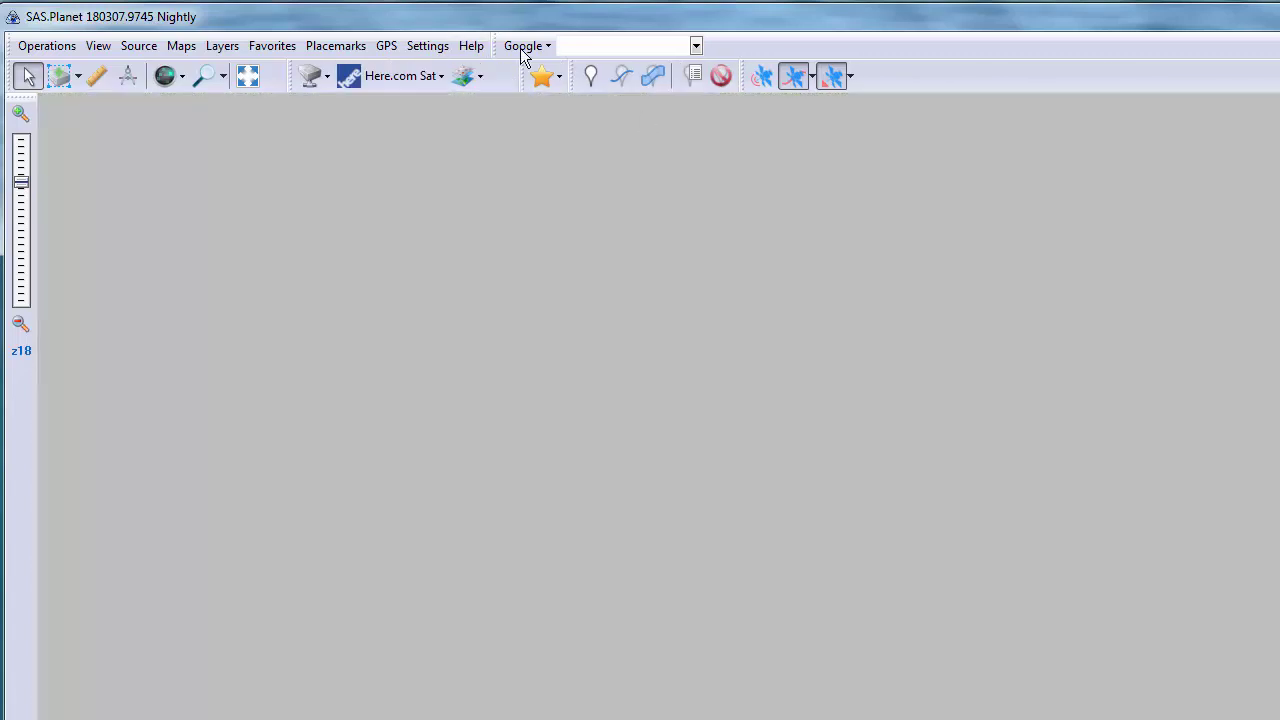
Set the map source back to ESRI > ArcGIS.Imagery
click(390, 77)
mouse_move(472, 545)
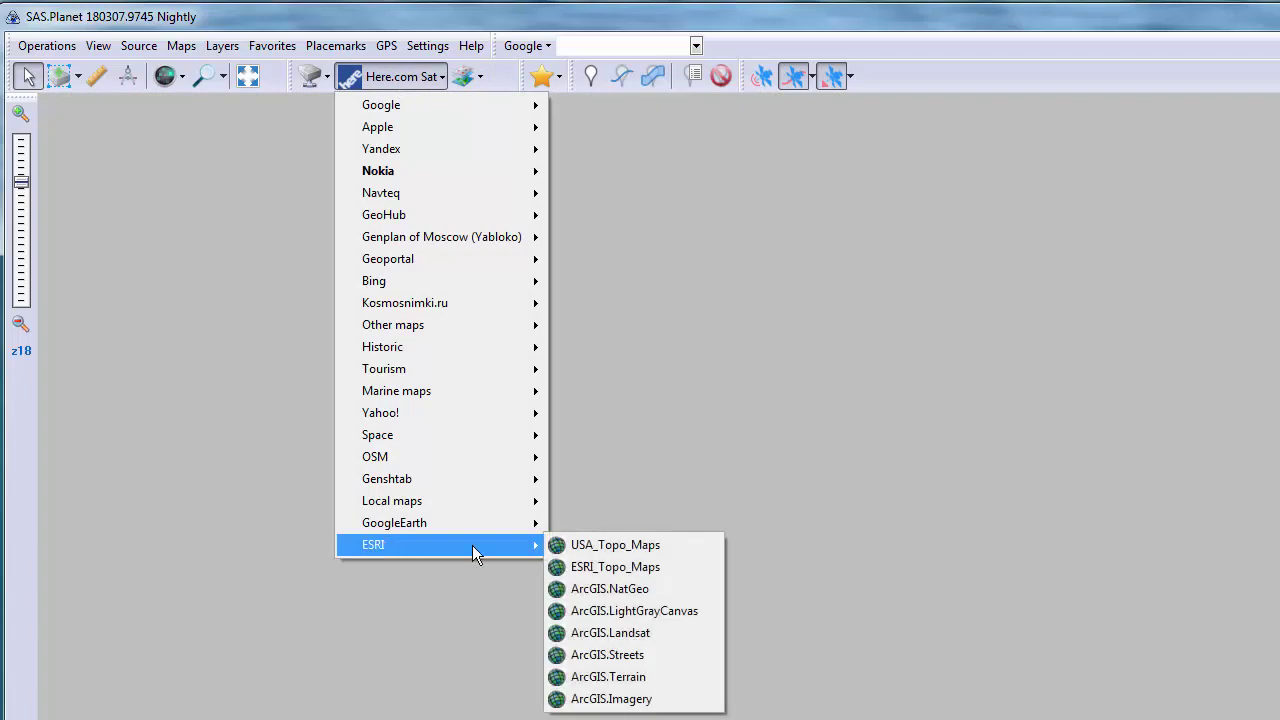
click(620, 699)
scroll(714, 515, down, 3)
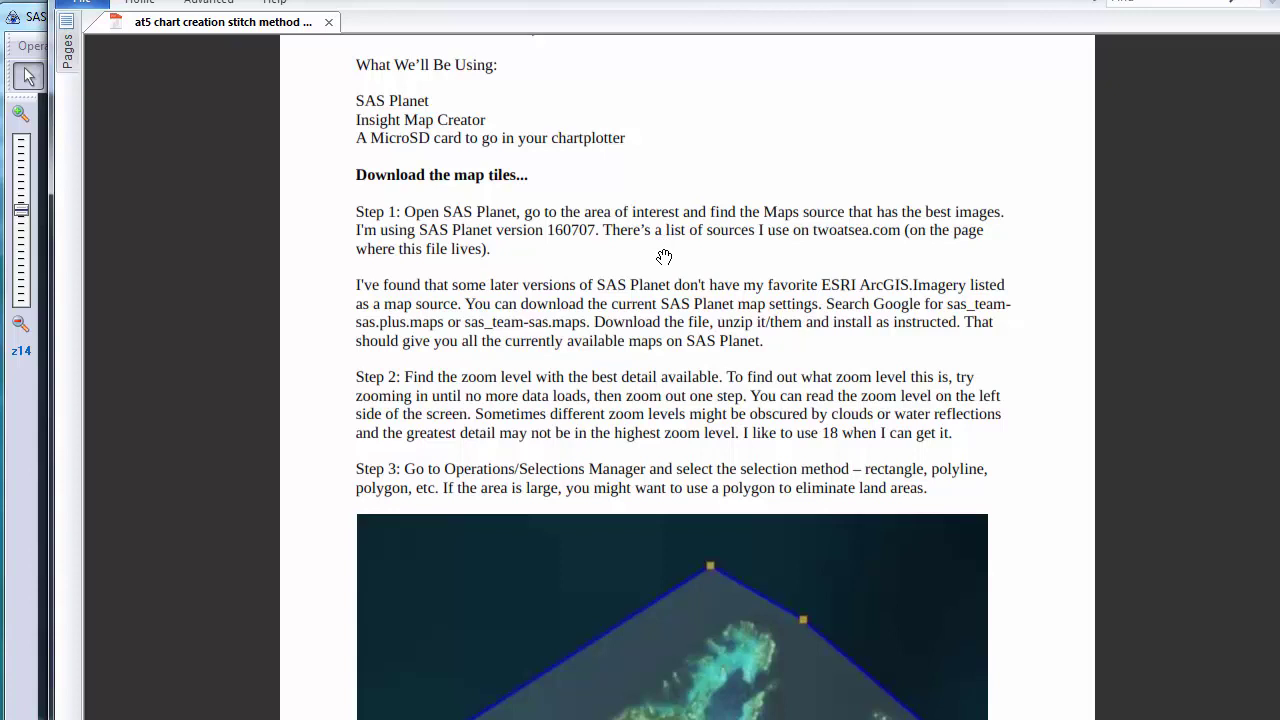
Scroll the PDF guide down to Step 3, the selection step
scroll(655, 263, down, 2)
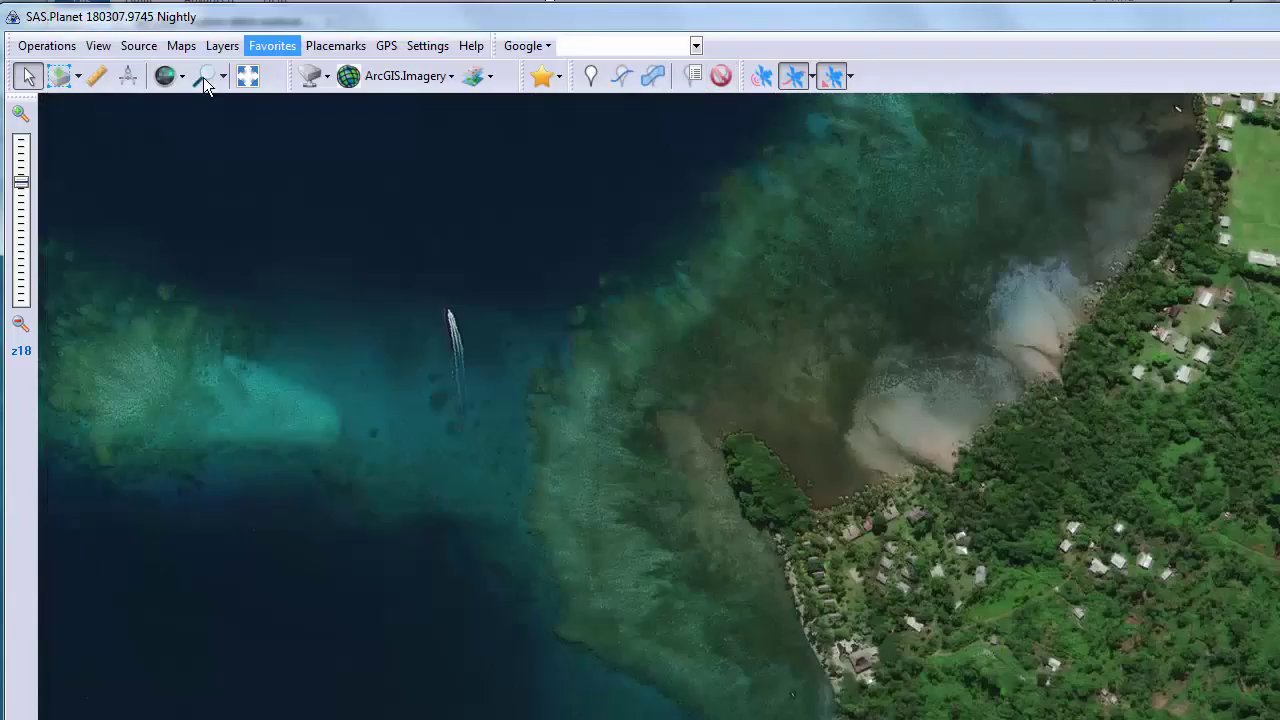
Start a Polygonal Selection from Operations > Selection Manager and zoom the map out
click(46, 45)
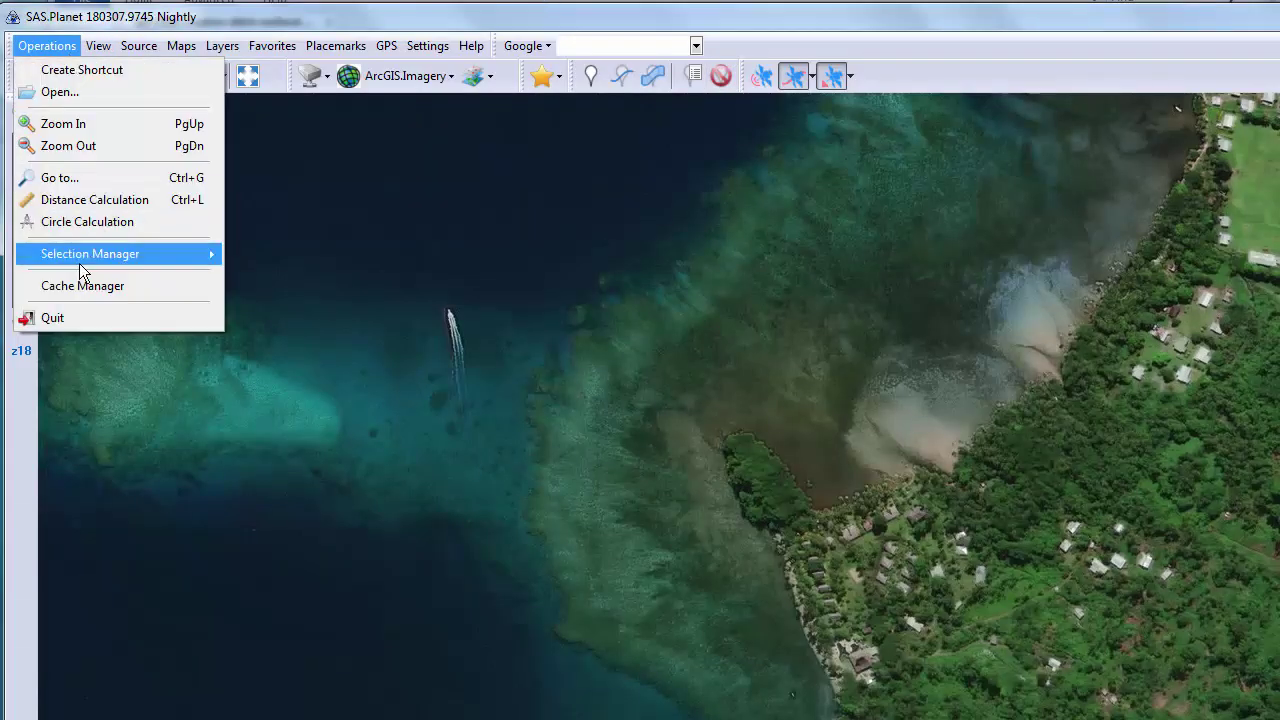
mouse_move(84, 272)
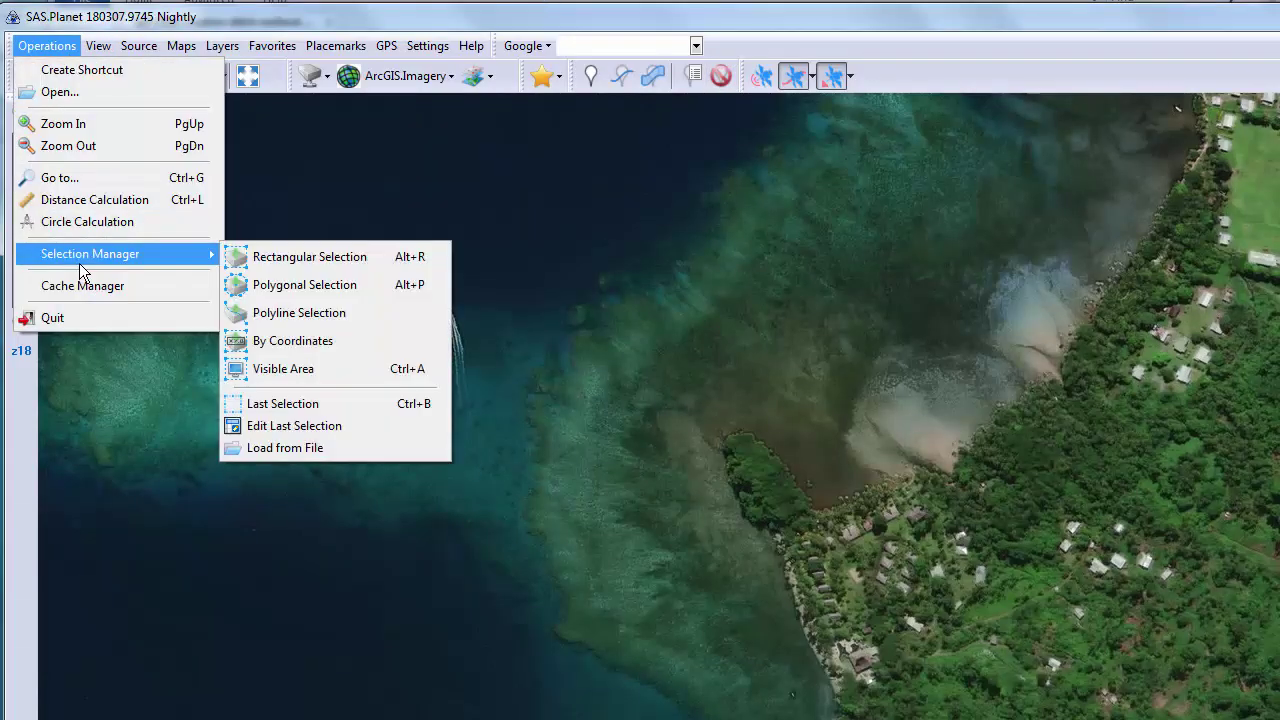
click(305, 286)
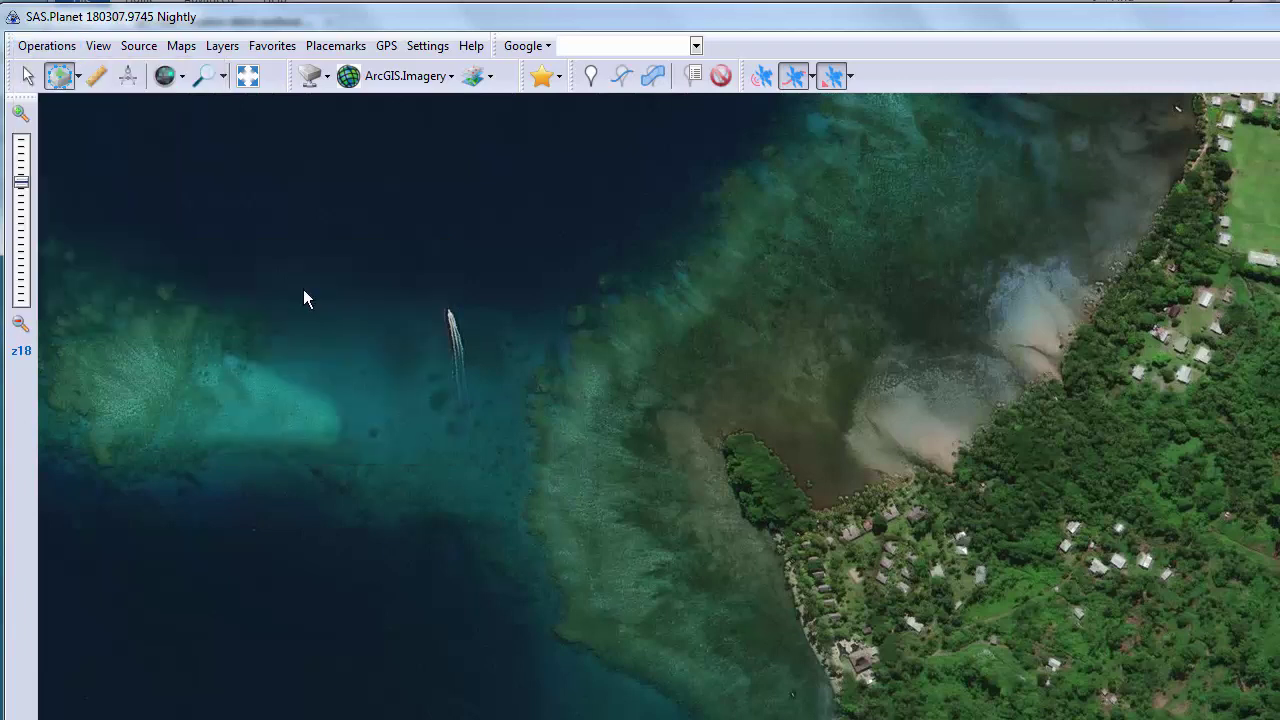
scroll(440, 343, down, 3)
scroll(439, 342, down, 1)
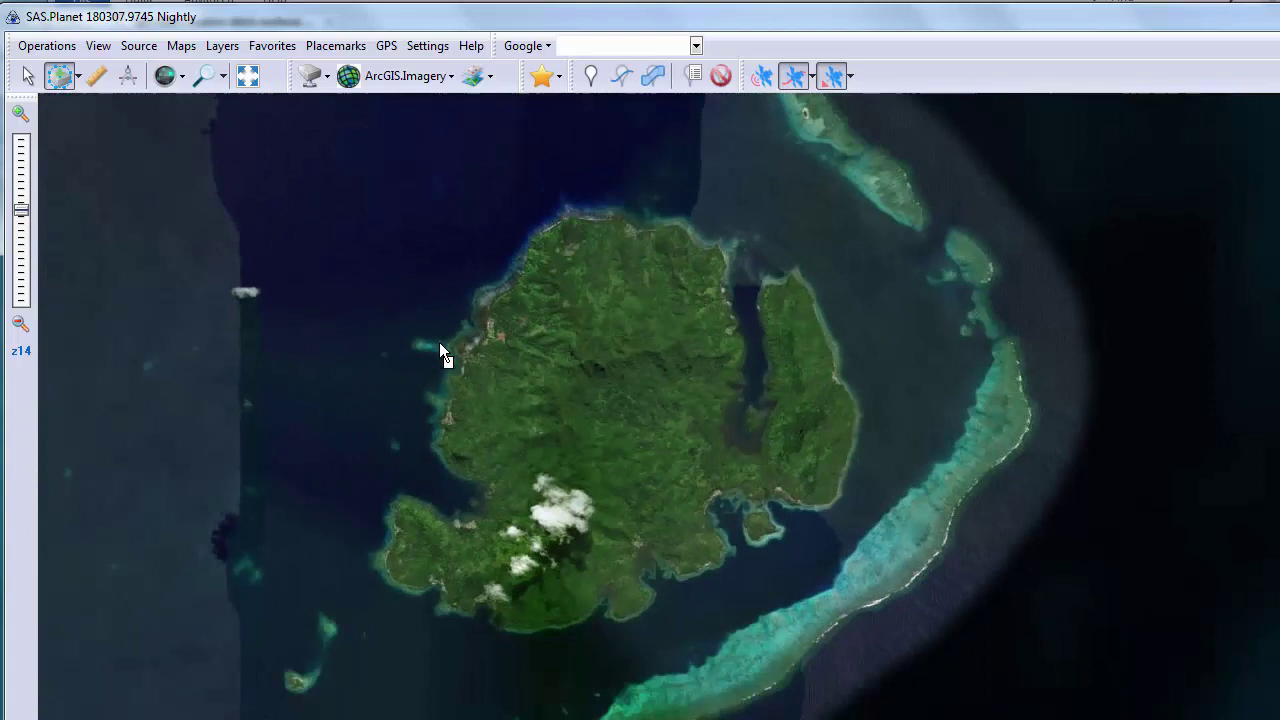
Place polygon points around the island's north, west coast, southwest tip and southern shore
click(434, 272)
click(362, 370)
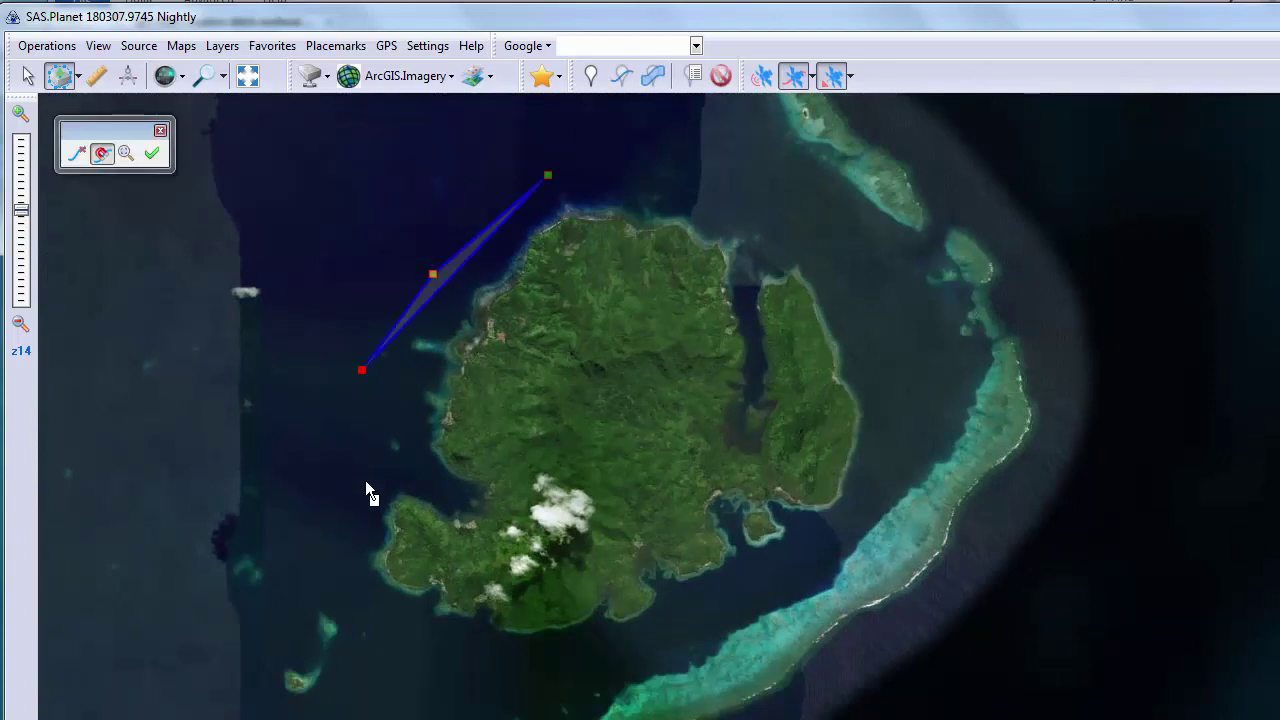
click(365, 481)
click(347, 577)
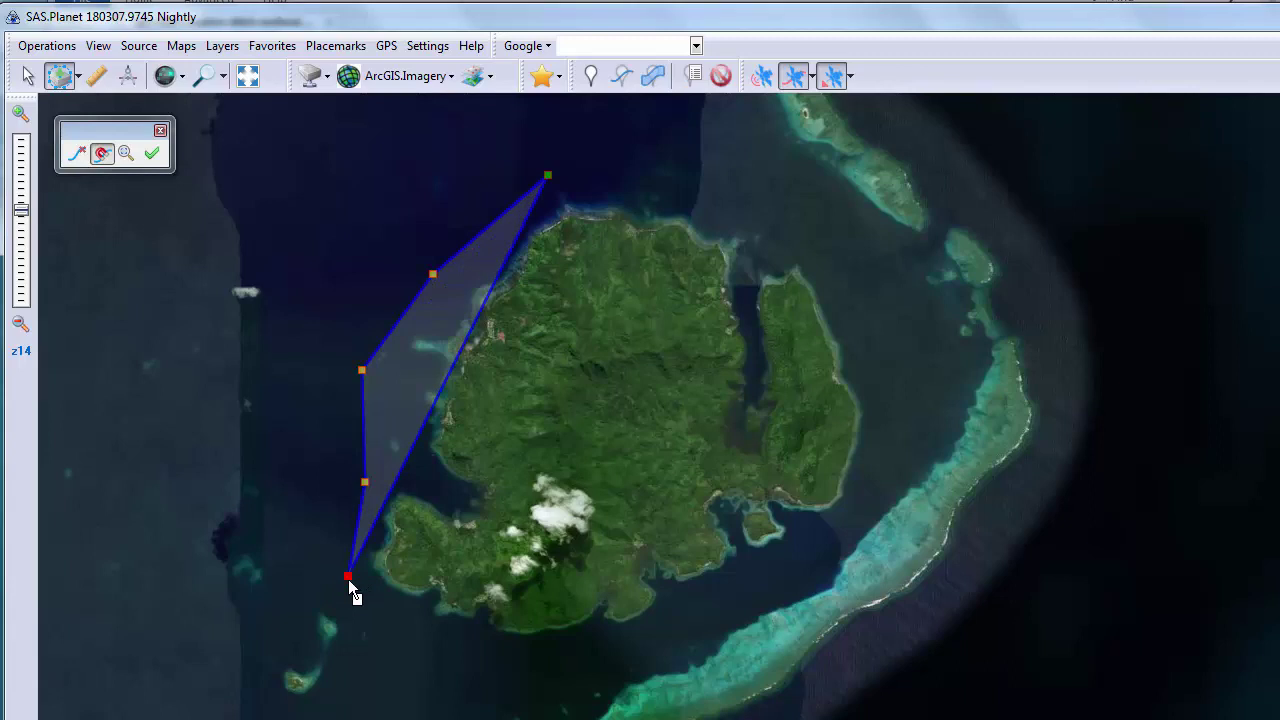
click(467, 635)
click(623, 640)
Extend the outline around the southeast, eastern peninsula and northeast, then finish the polygon
click(729, 589)
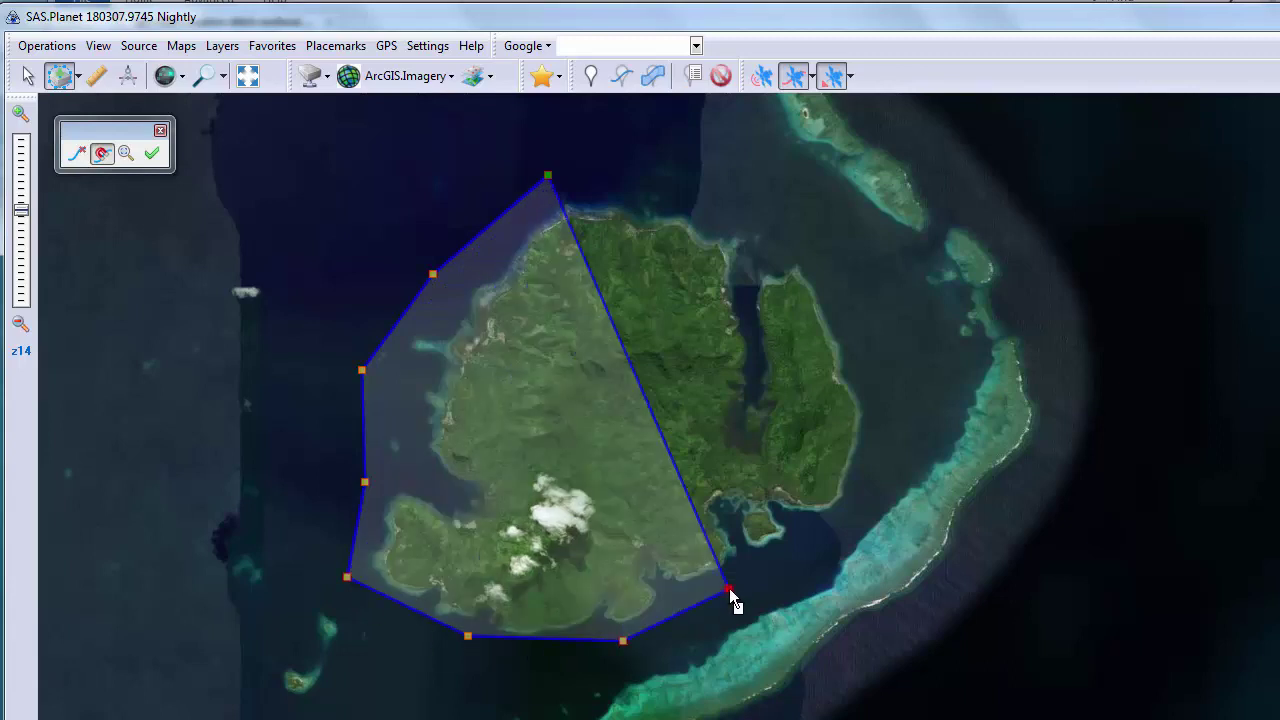
click(823, 534)
click(872, 470)
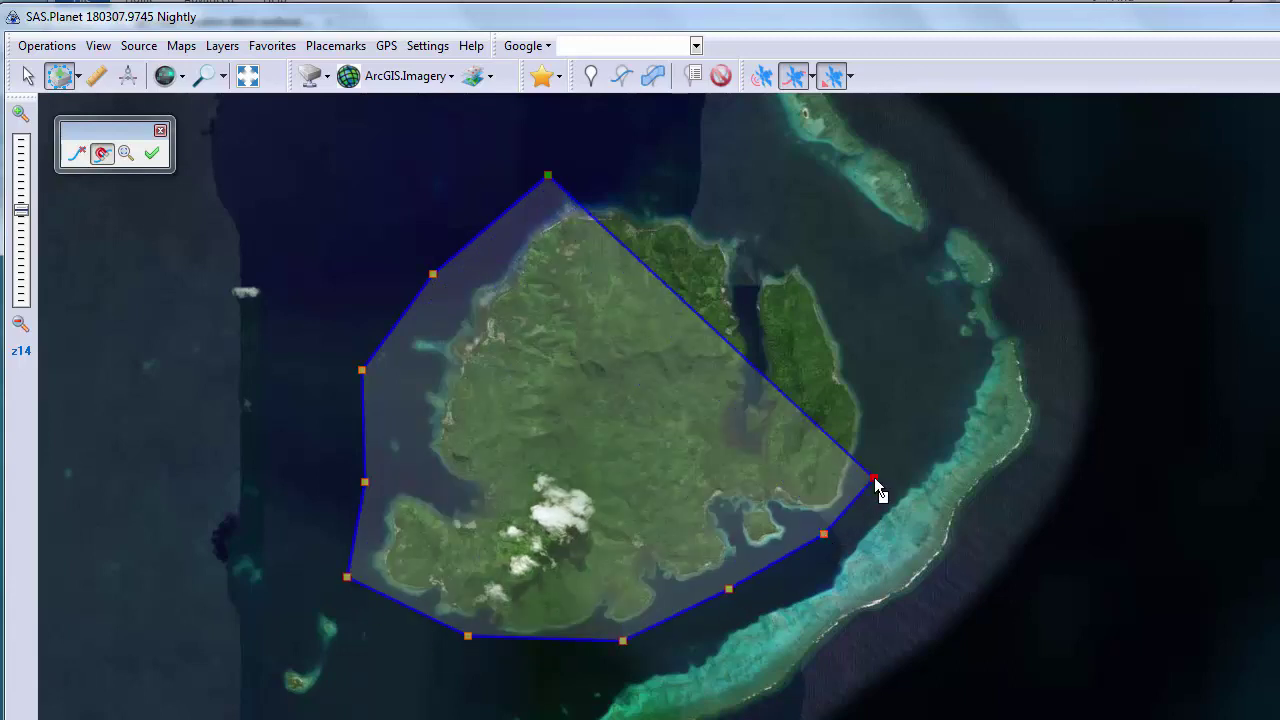
click(870, 349)
click(800, 238)
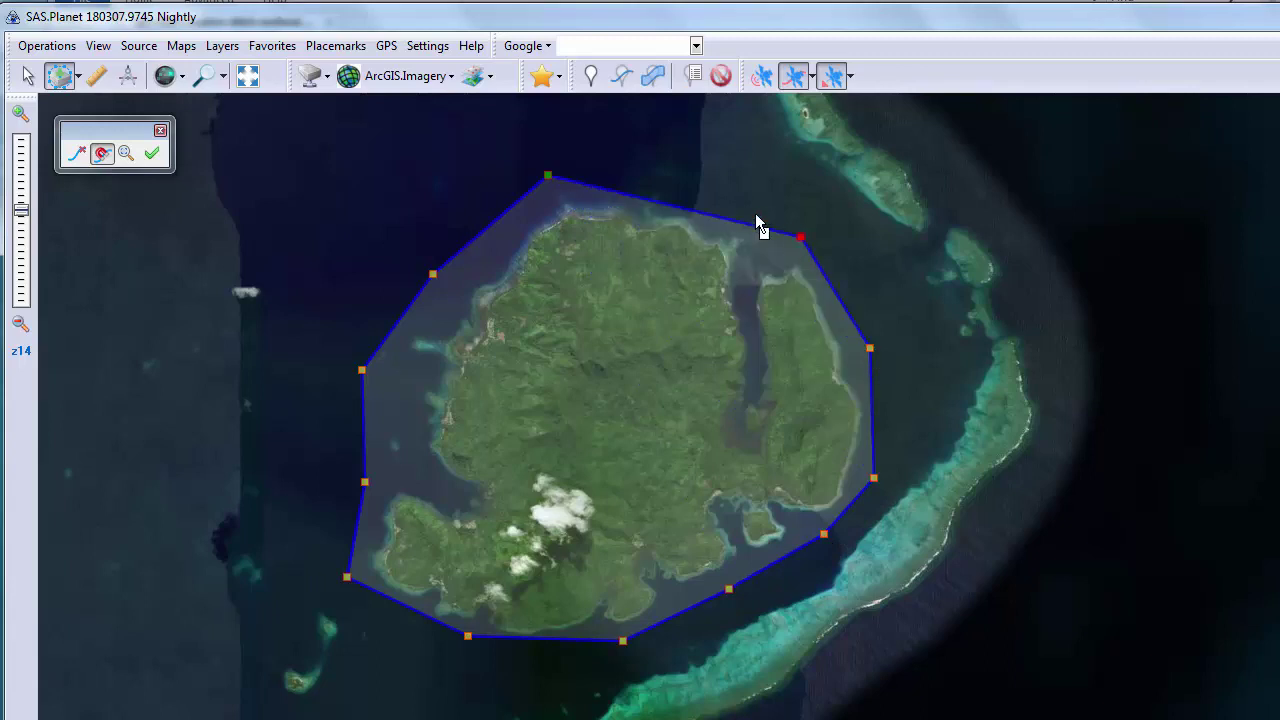
click(648, 170)
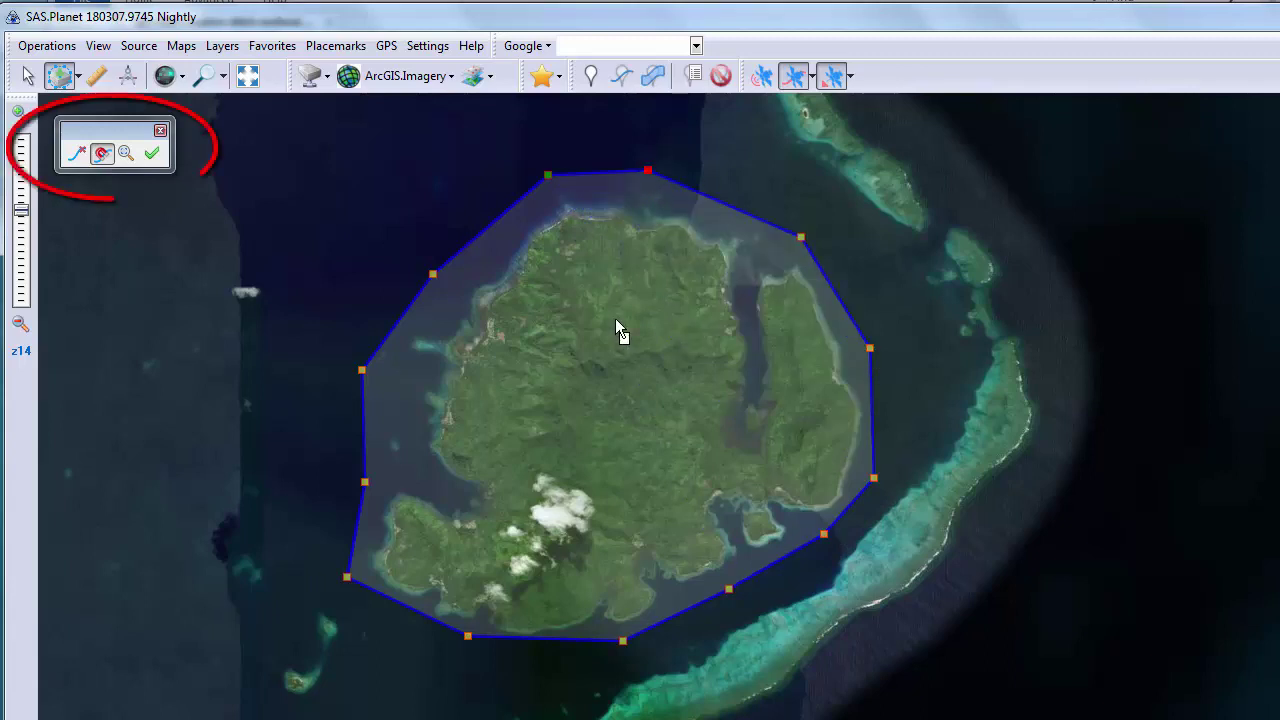
click(150, 156)
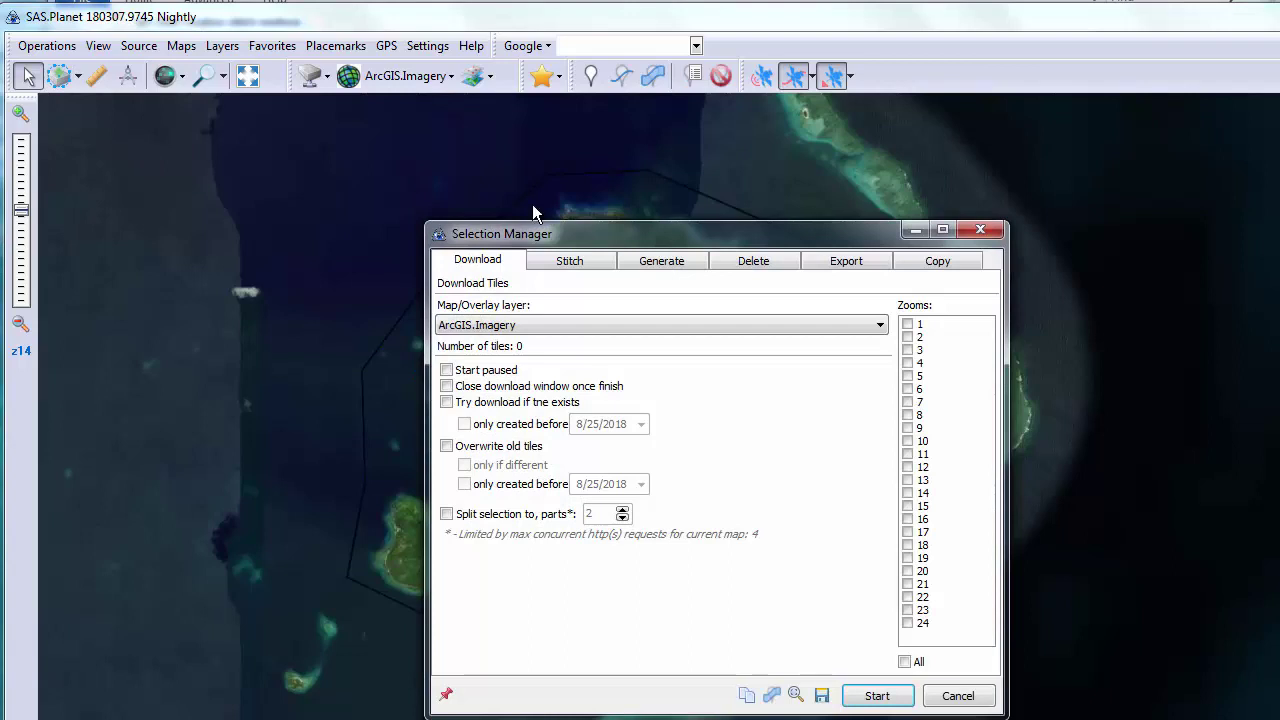
Download the zoom 18 ArcGIS.Imagery tiles for the island selection
drag(568, 234, 497, 142)
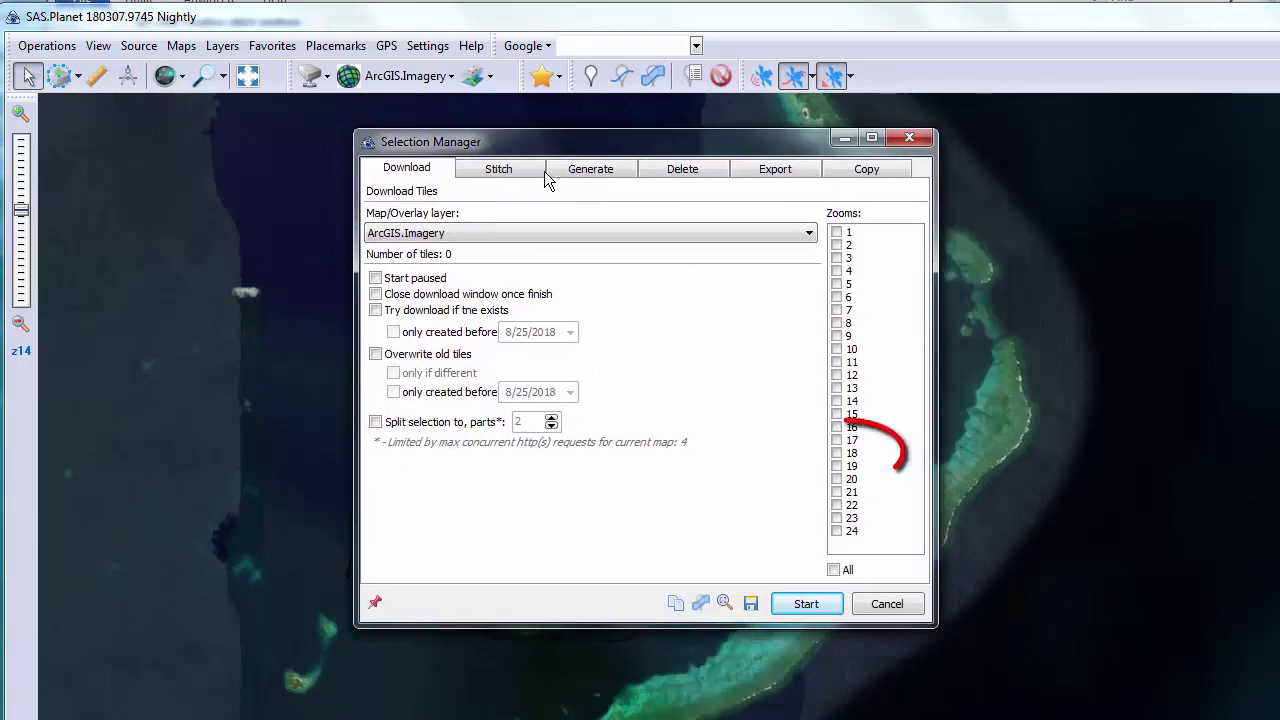
click(836, 453)
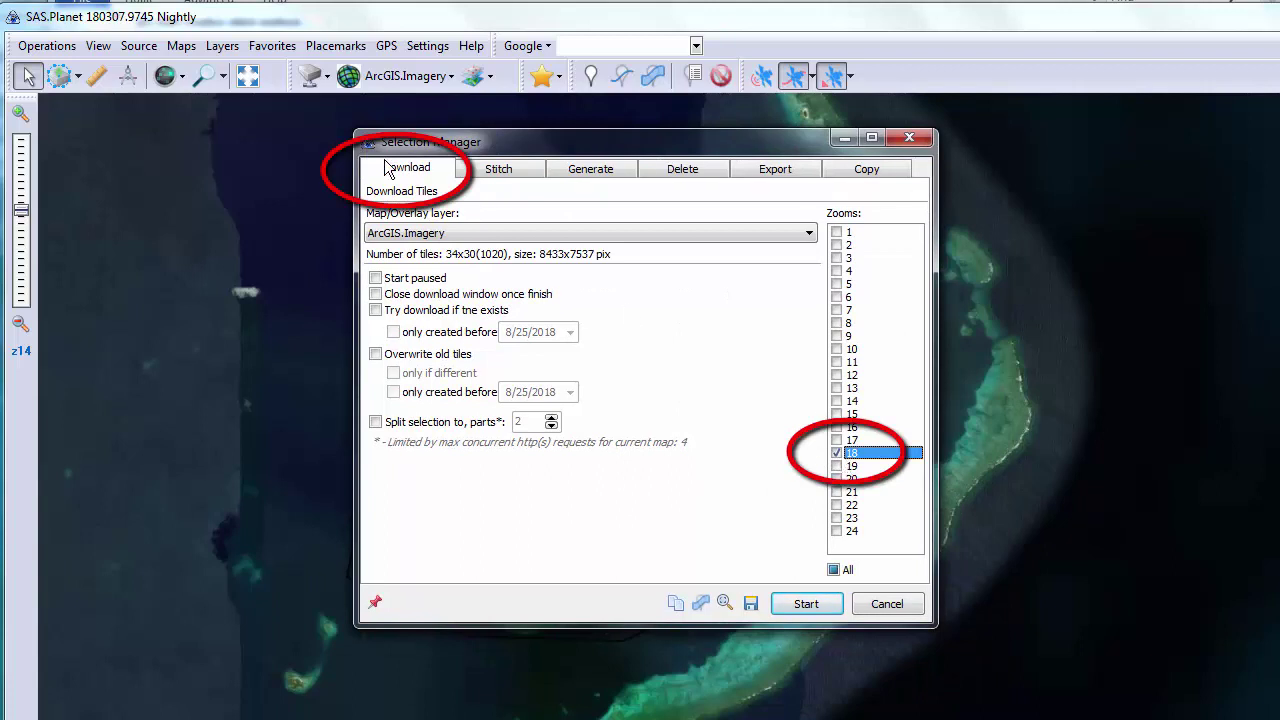
click(796, 606)
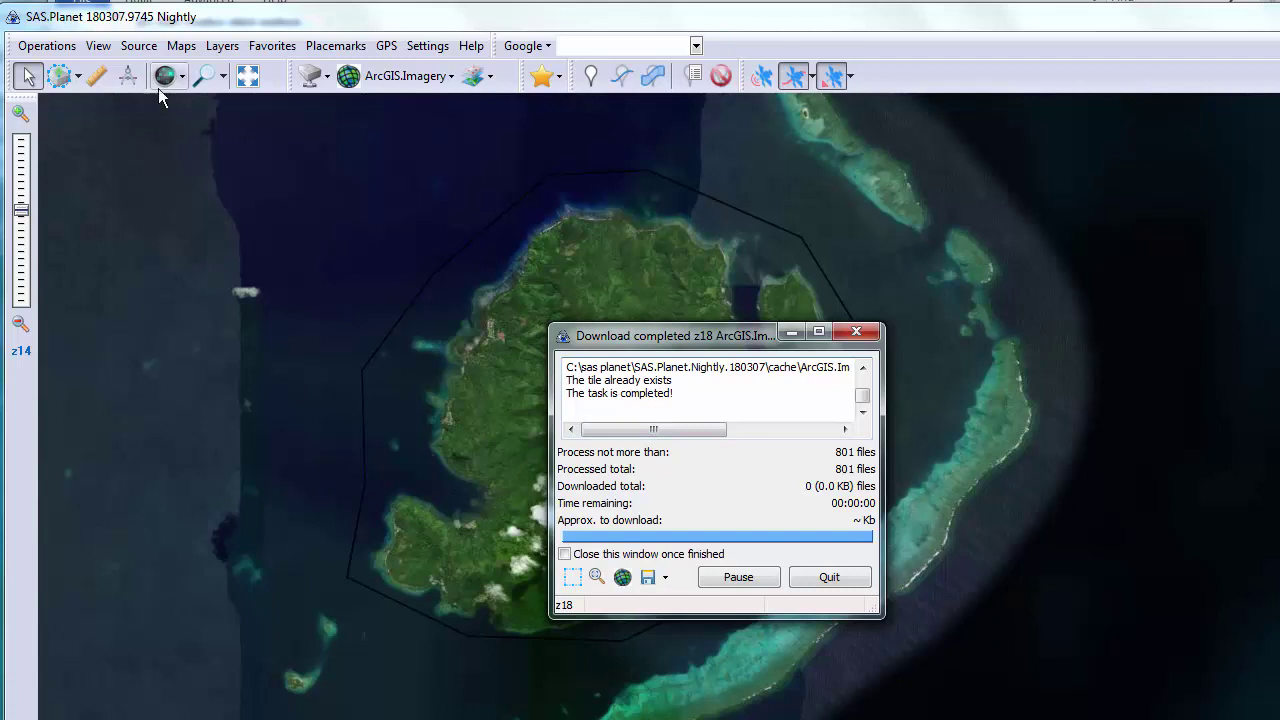
Close the finished download window and overlay the z18 cached-tile grid via View > Cached Tiles Map
click(843, 585)
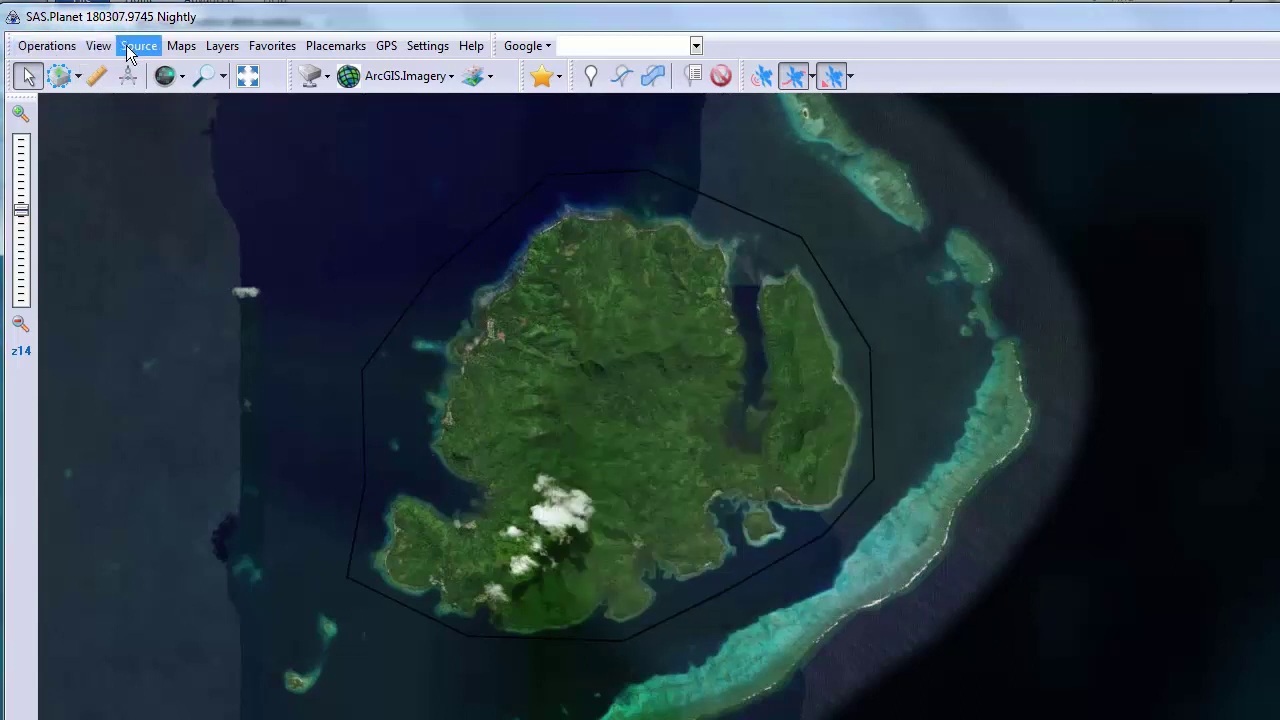
click(130, 50)
mouse_move(98, 46)
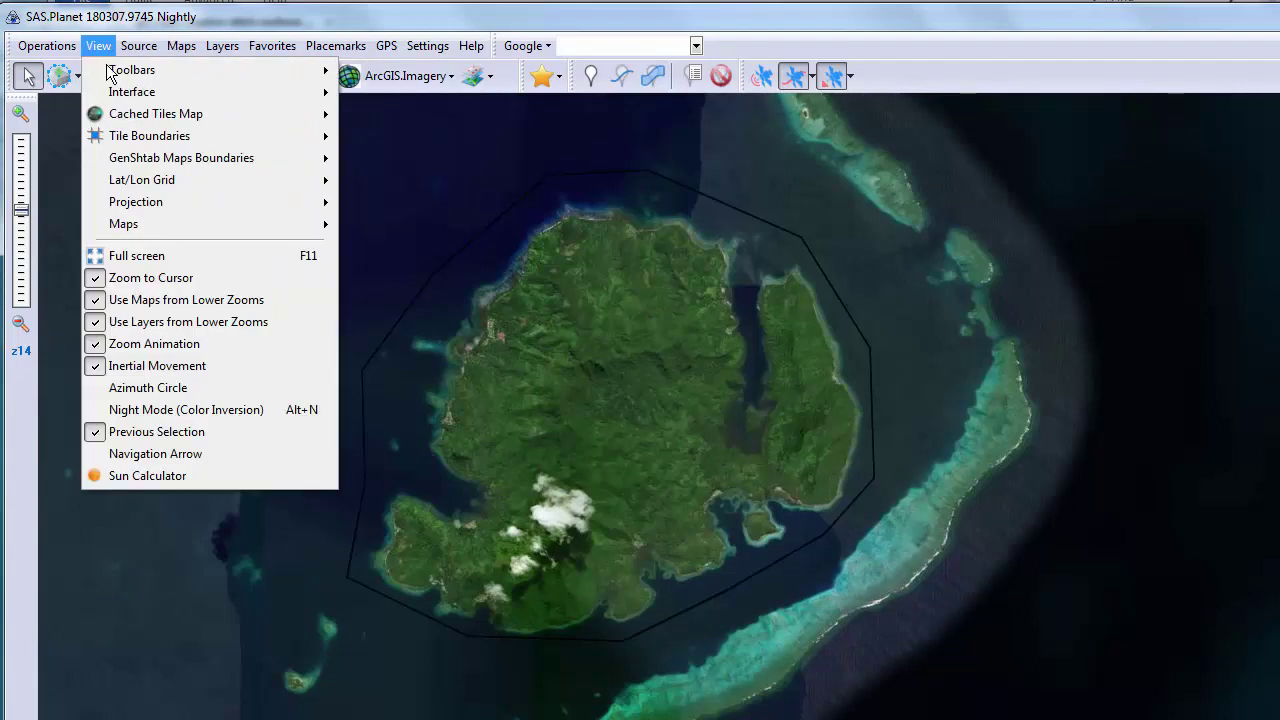
mouse_move(118, 118)
click(432, 211)
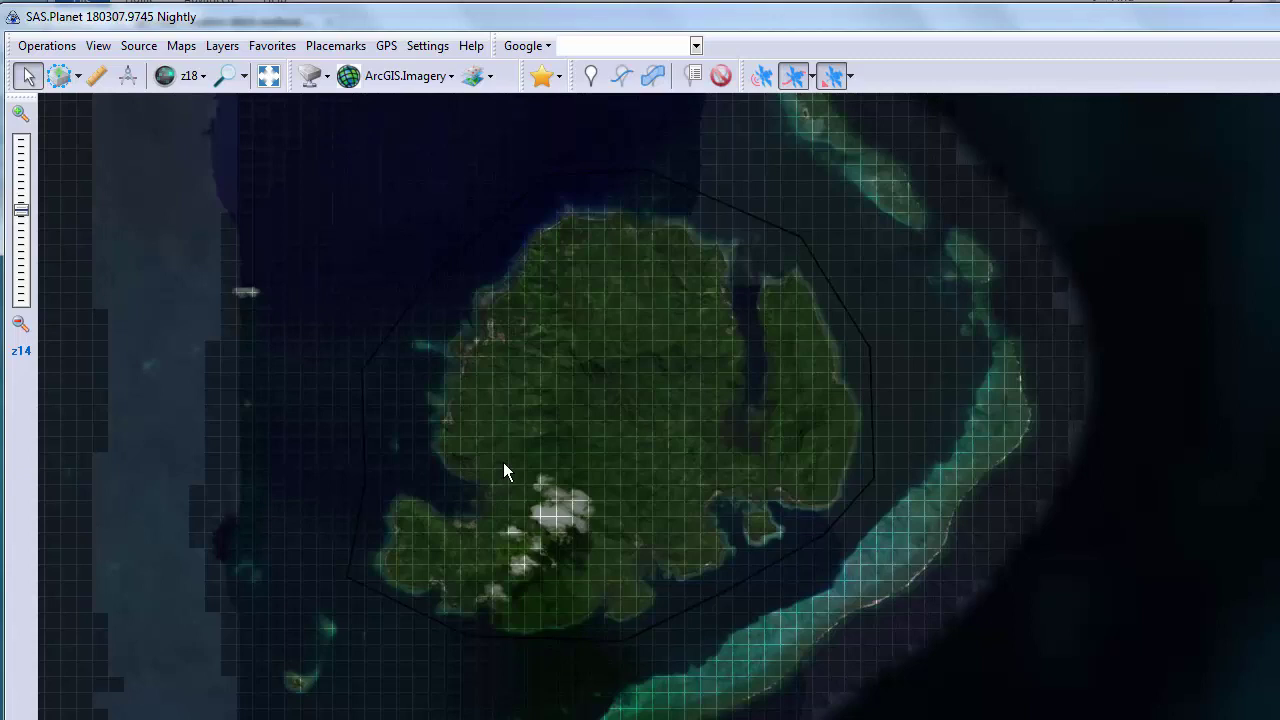
Bring the PDF guide forward and scroll to its 'Make a big map' steps
key(alt+Tab)
scroll(497, 291, down, 10)
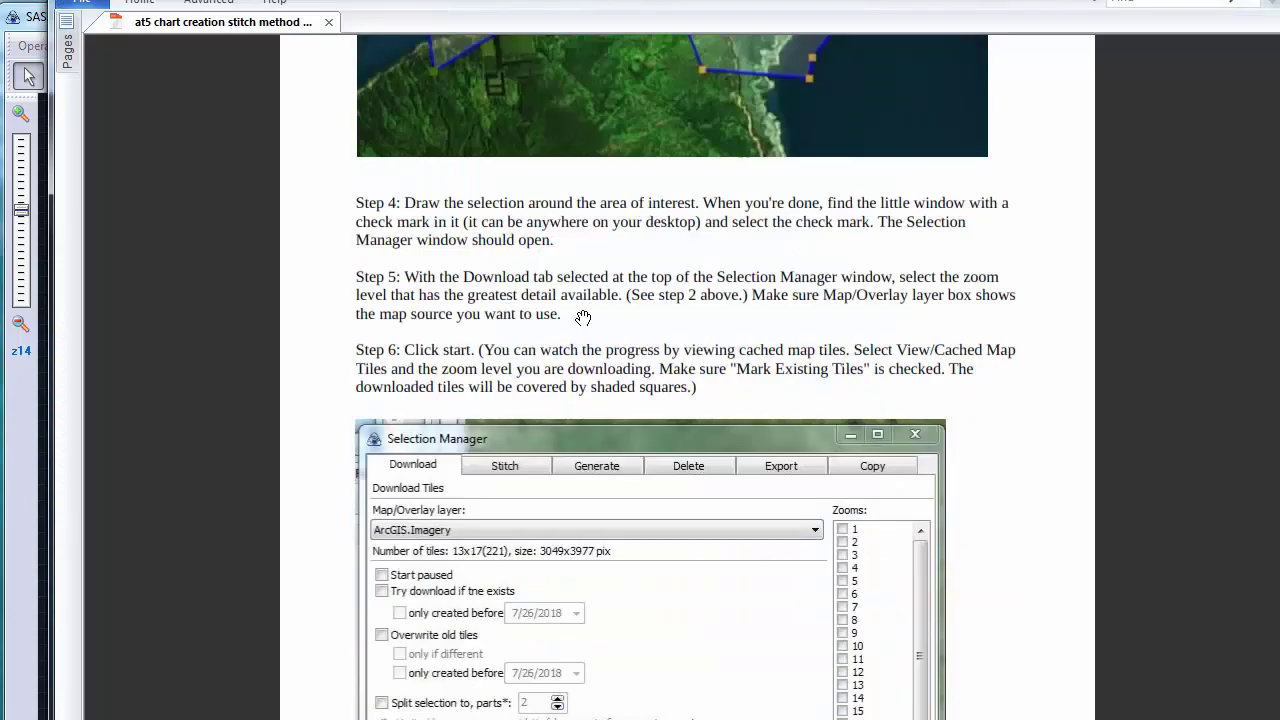
scroll(583, 317, down, 12)
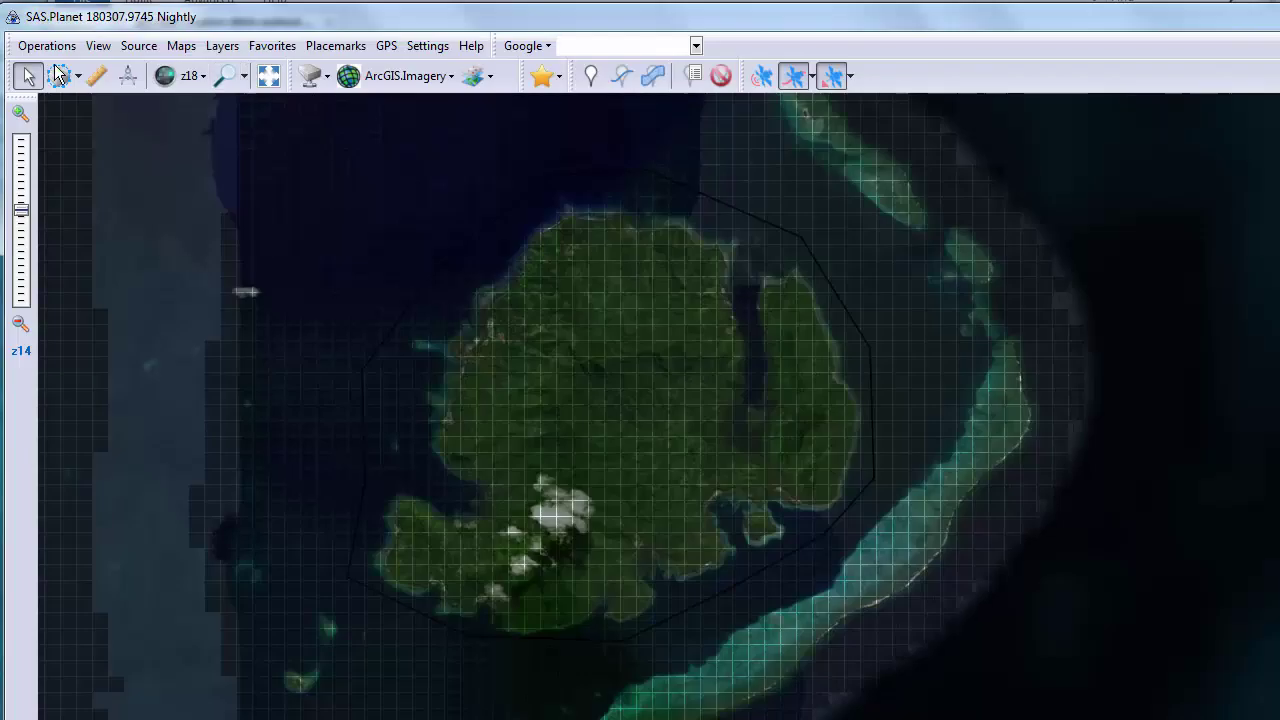
Reopen the last selection through Operations > Selection Manager and show its Stitch options
key(alt+Tab)
click(46, 46)
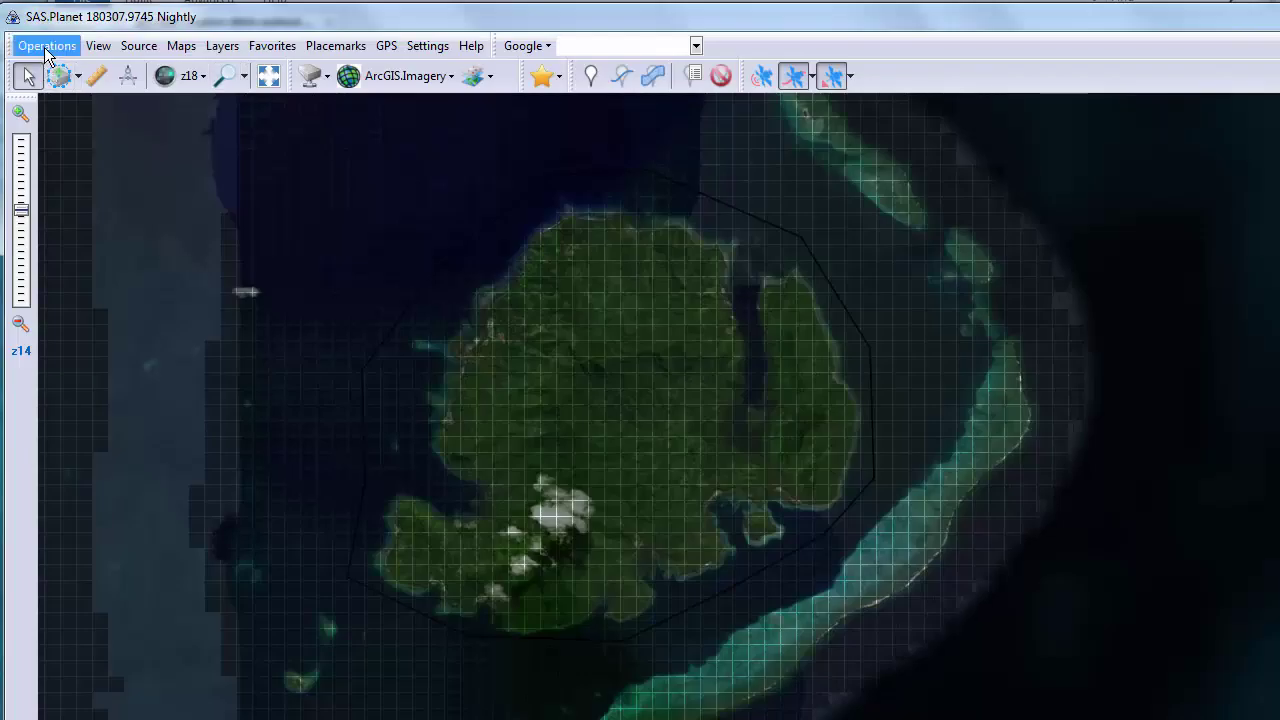
mouse_move(143, 257)
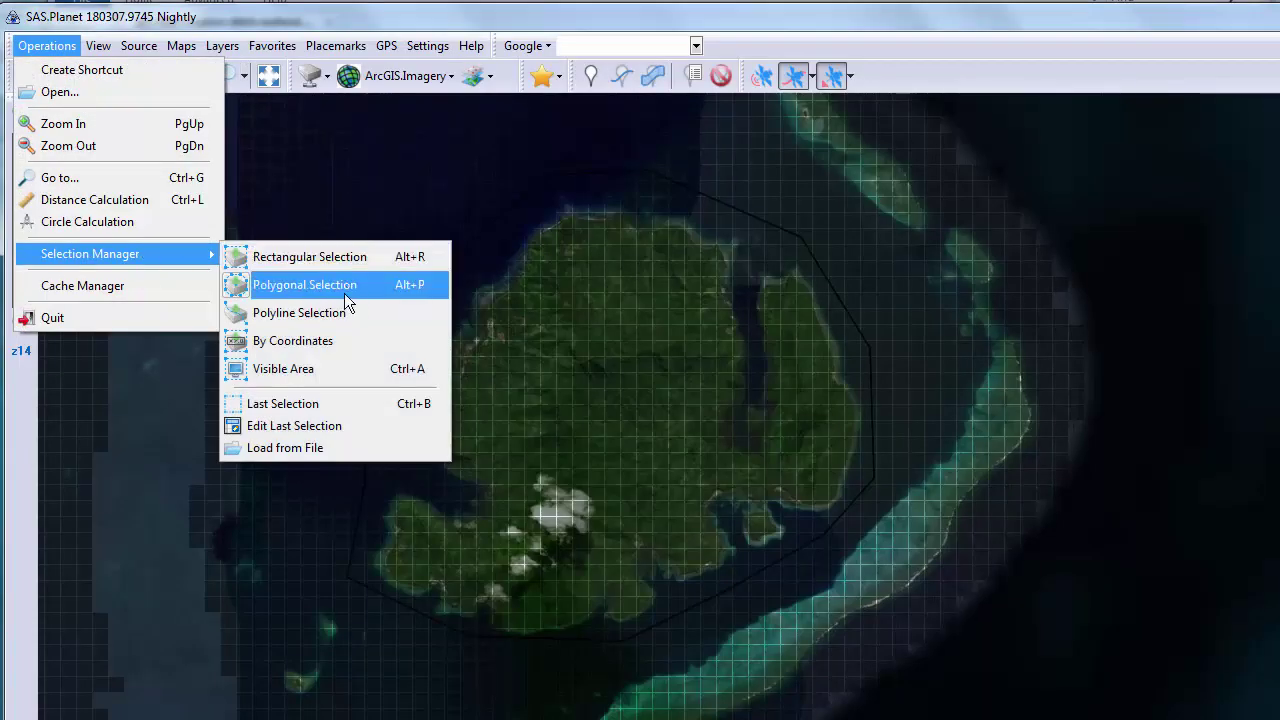
click(320, 405)
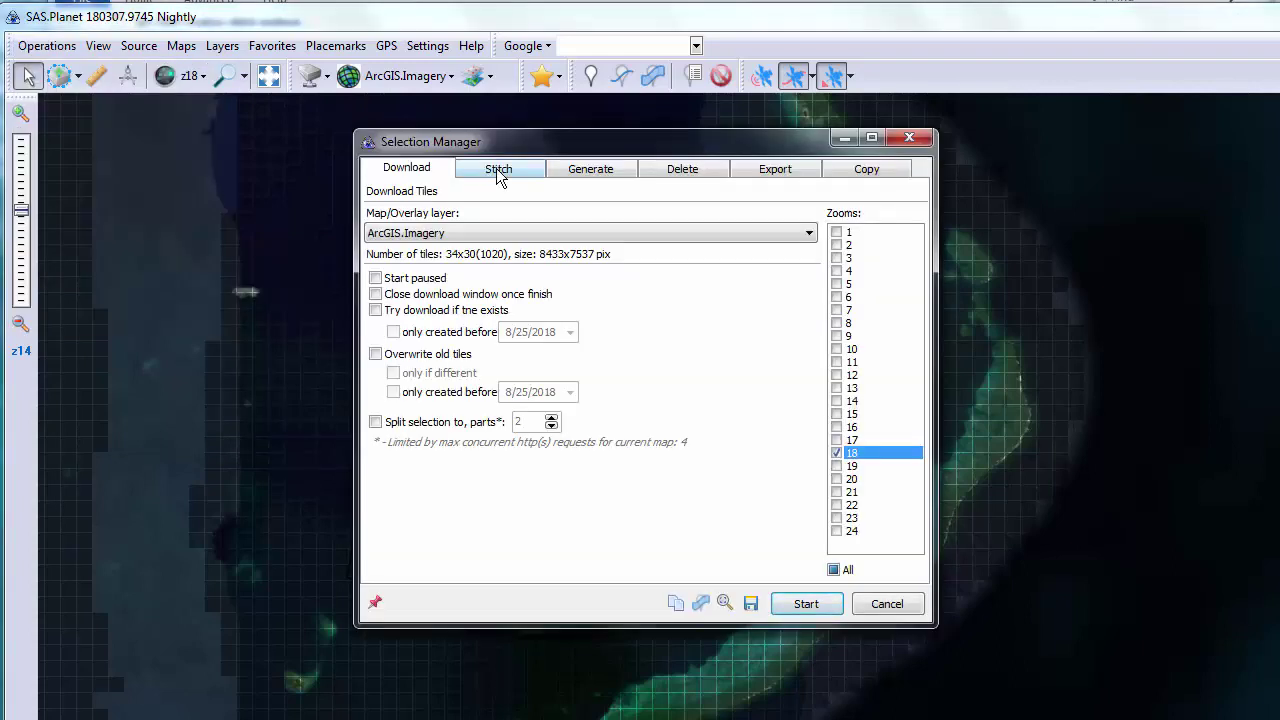
click(497, 169)
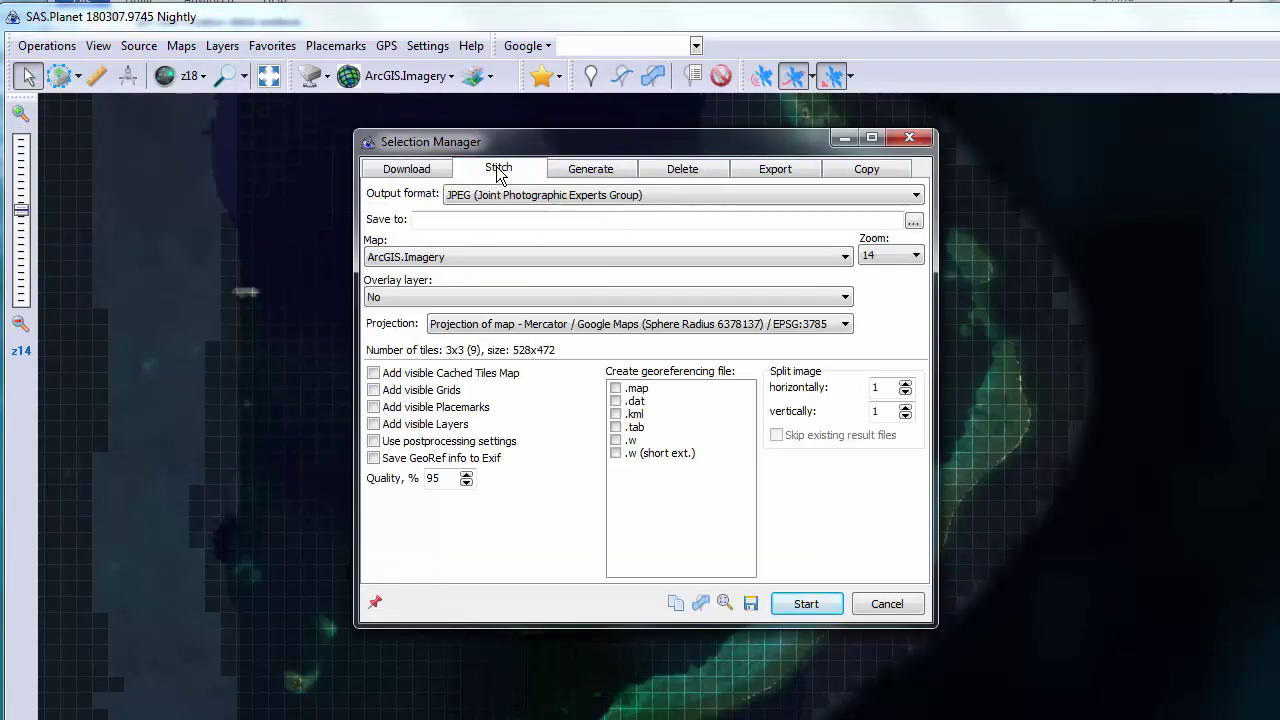
Create a 'stitch demo' Desktop folder as the stitch output and begin naming the file 'stitch demo'
click(913, 221)
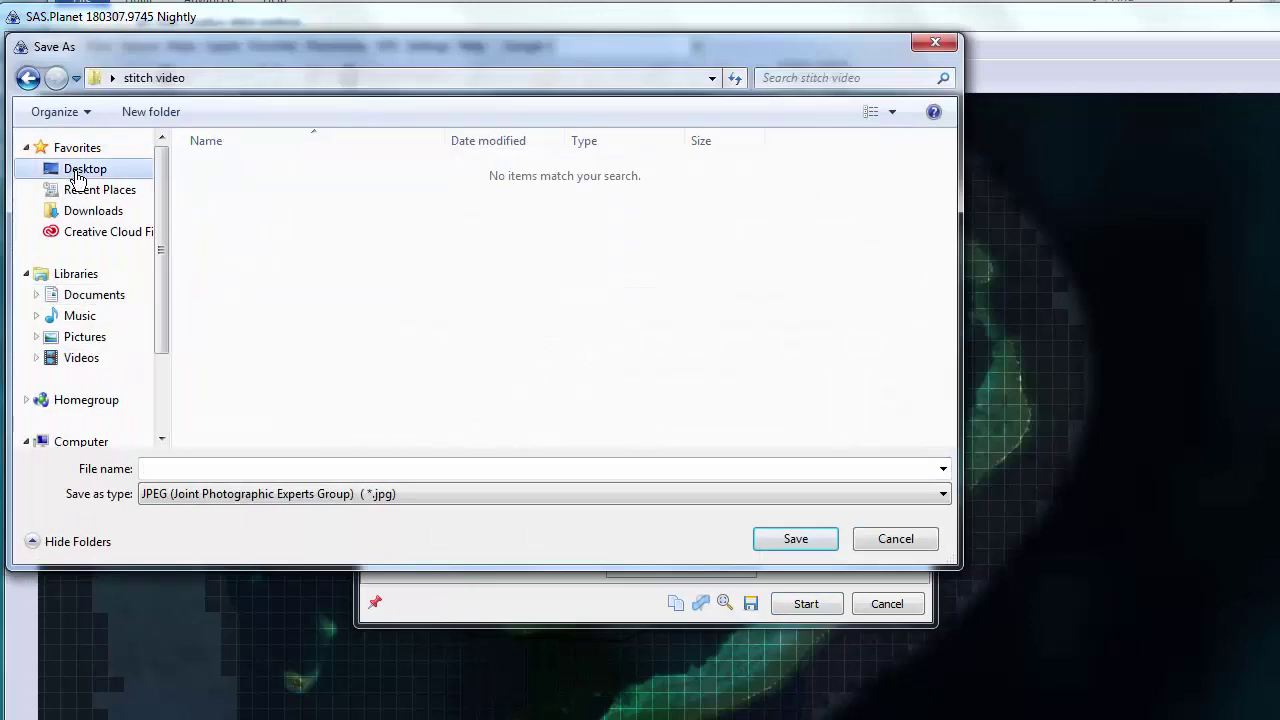
click(80, 172)
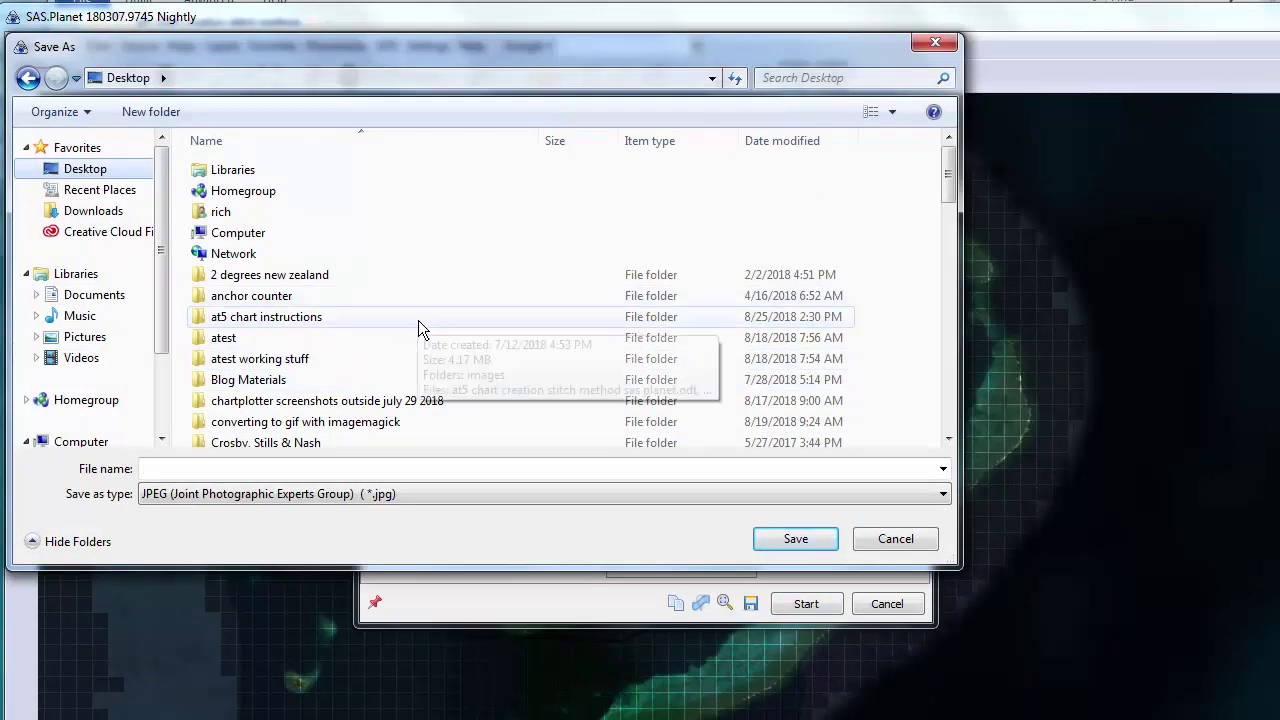
right_click(462, 324)
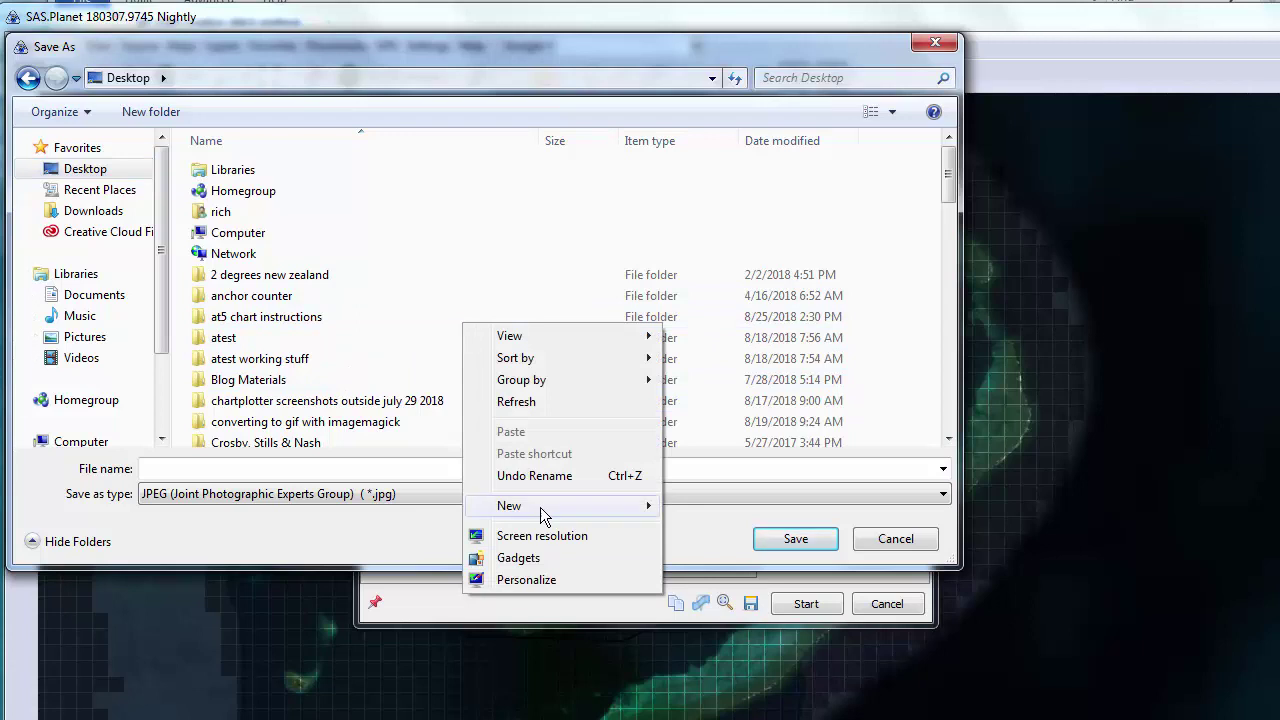
mouse_move(545, 515)
click(706, 213)
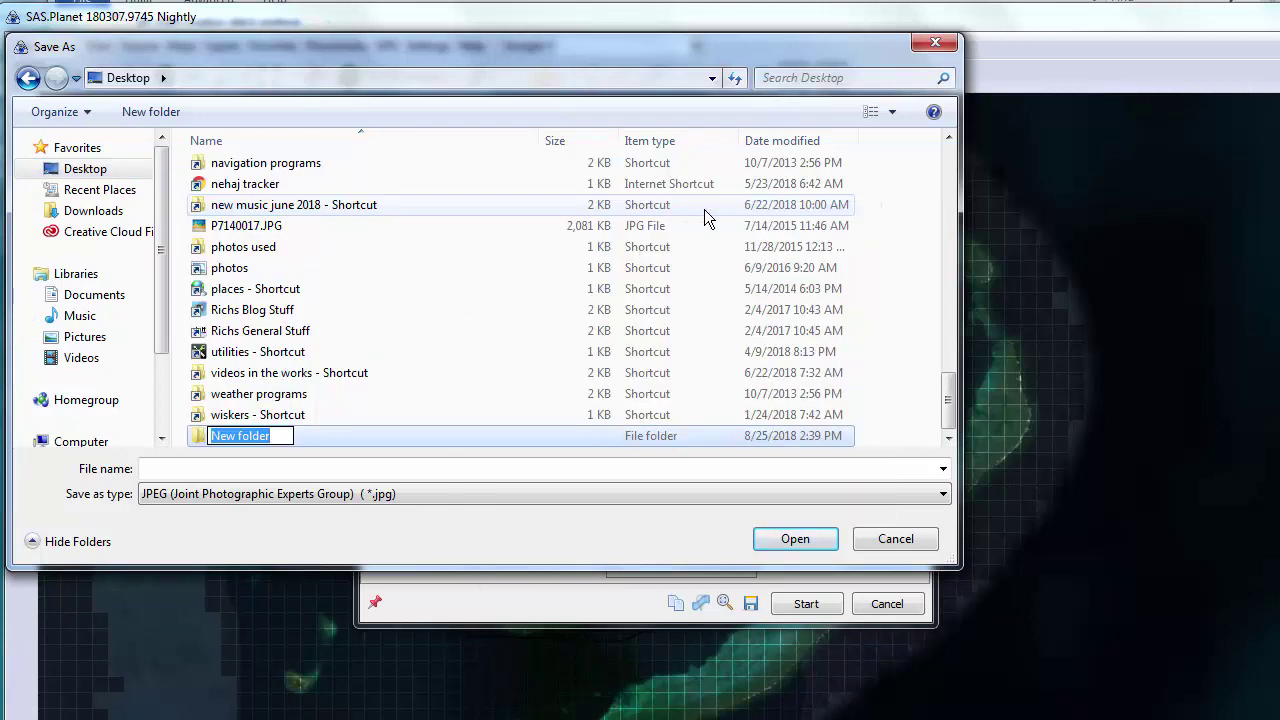
text(stitch demo)
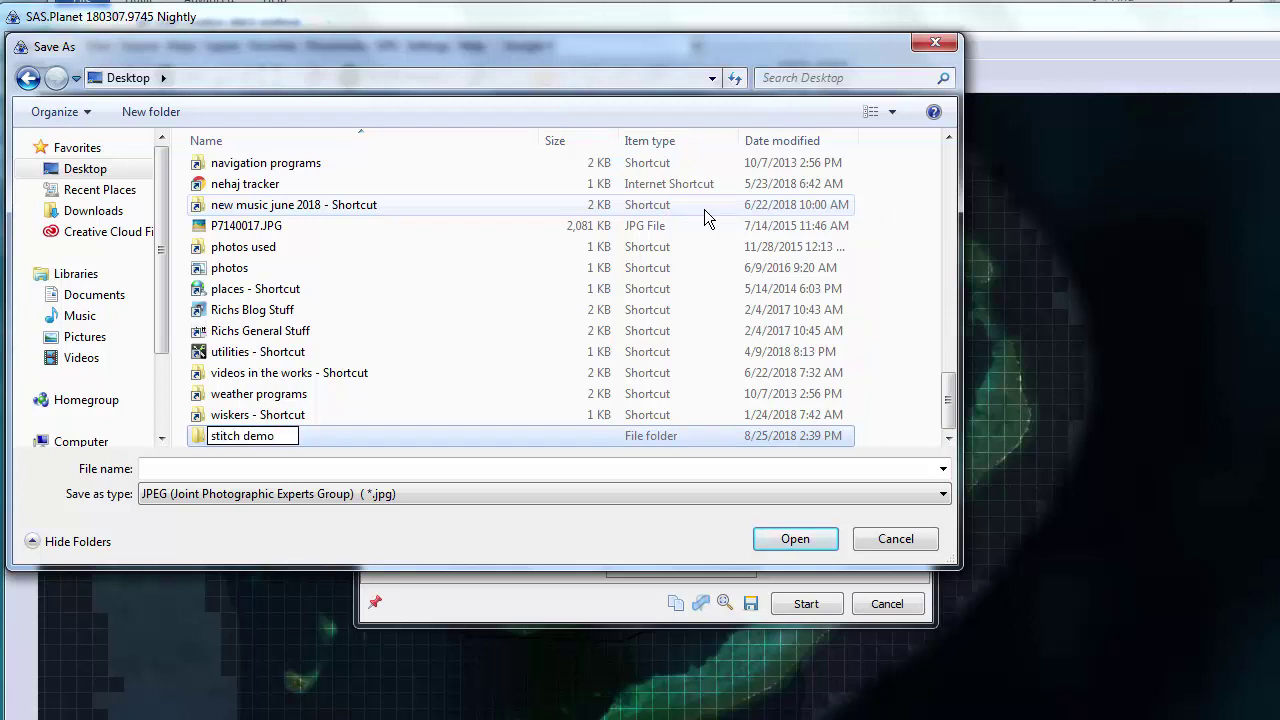
click(789, 541)
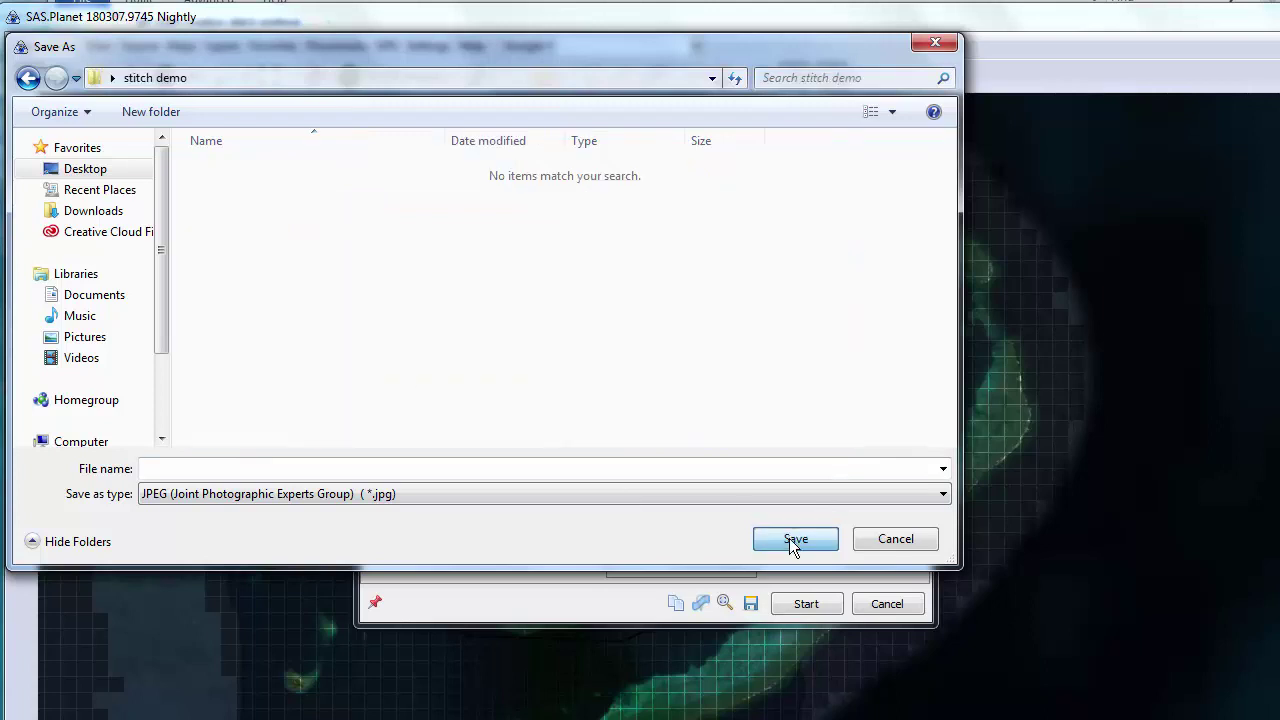
click(249, 469)
text(stitch demo)
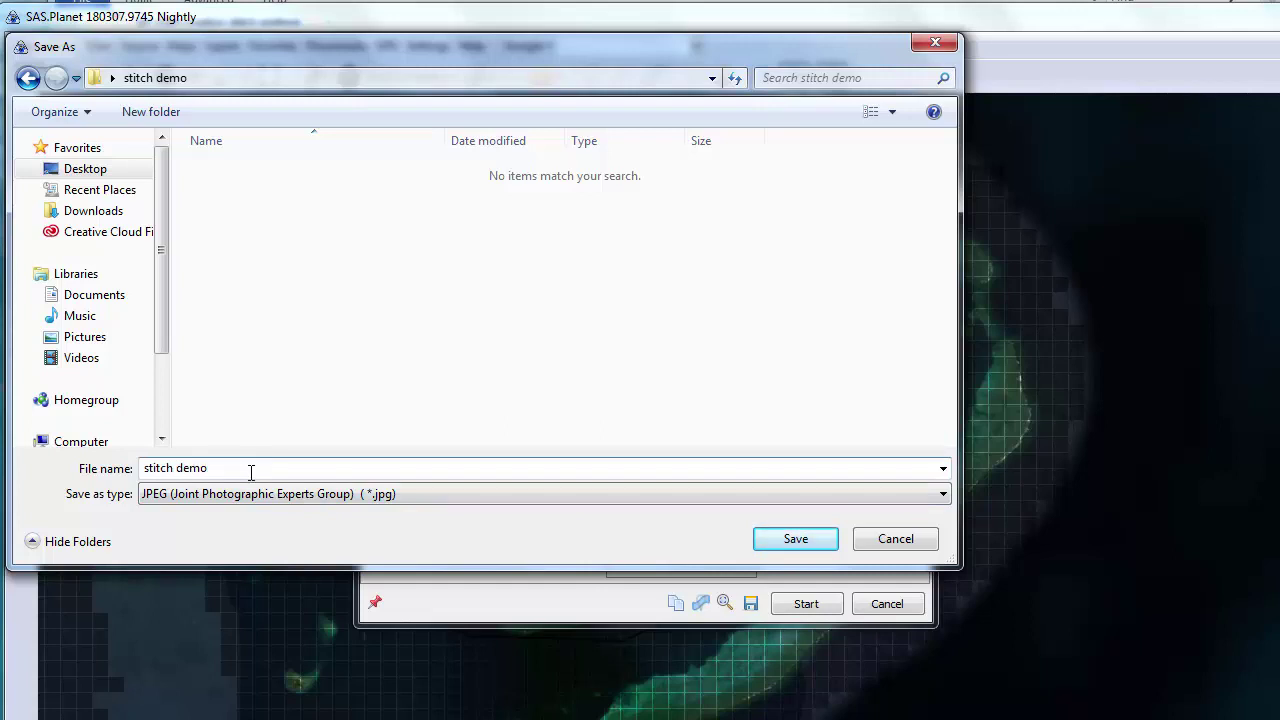
Save as stitch demo.jpg and stitch at zoom 18, quality 100, with a .kml georeferencing file
click(786, 547)
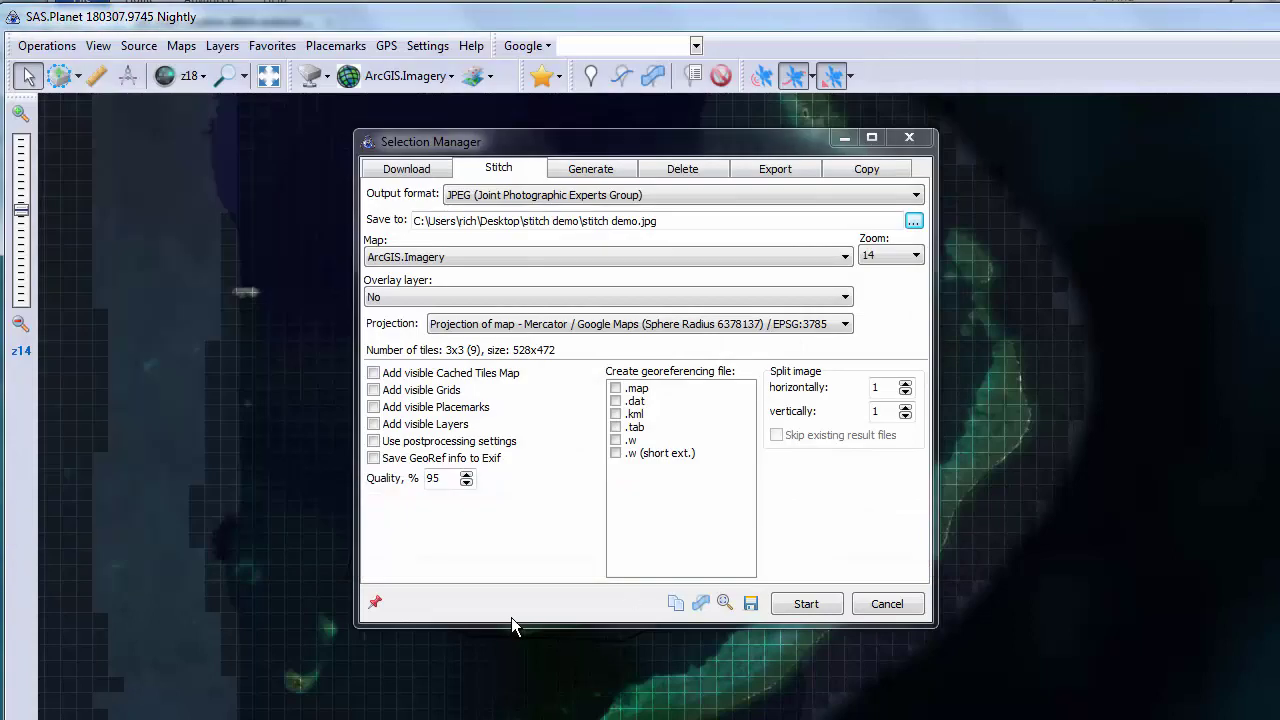
click(905, 254)
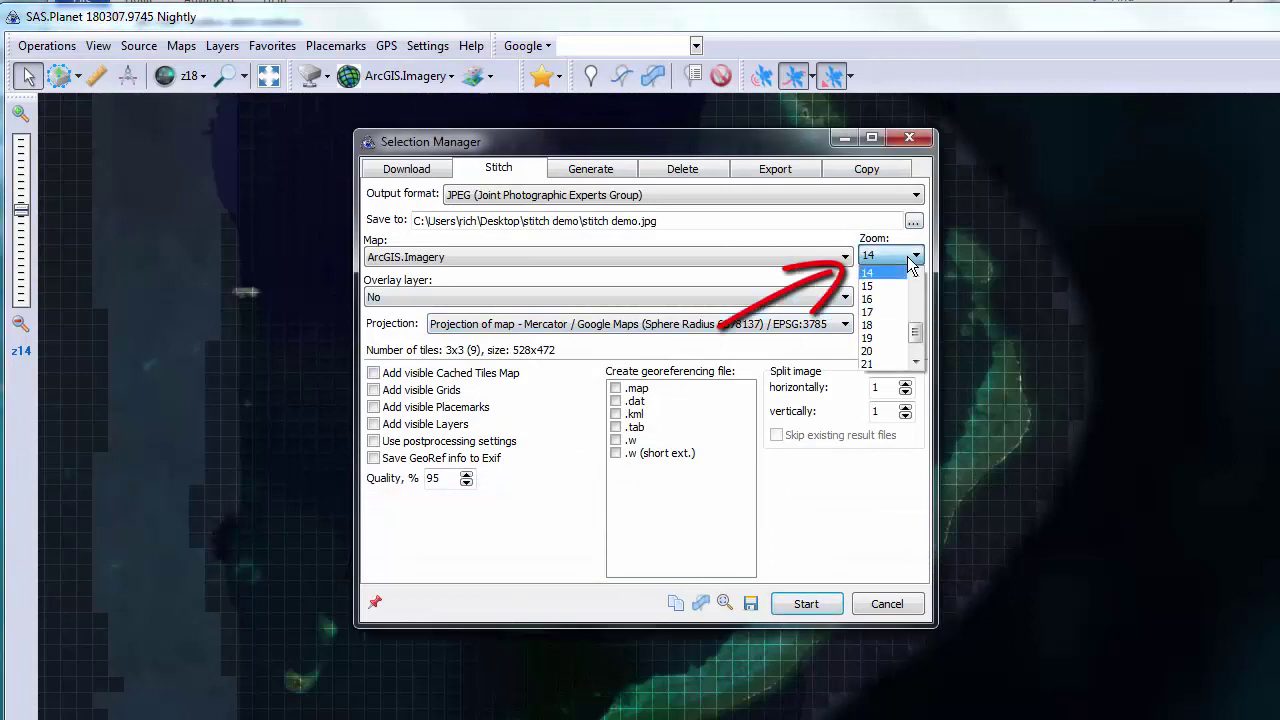
click(880, 326)
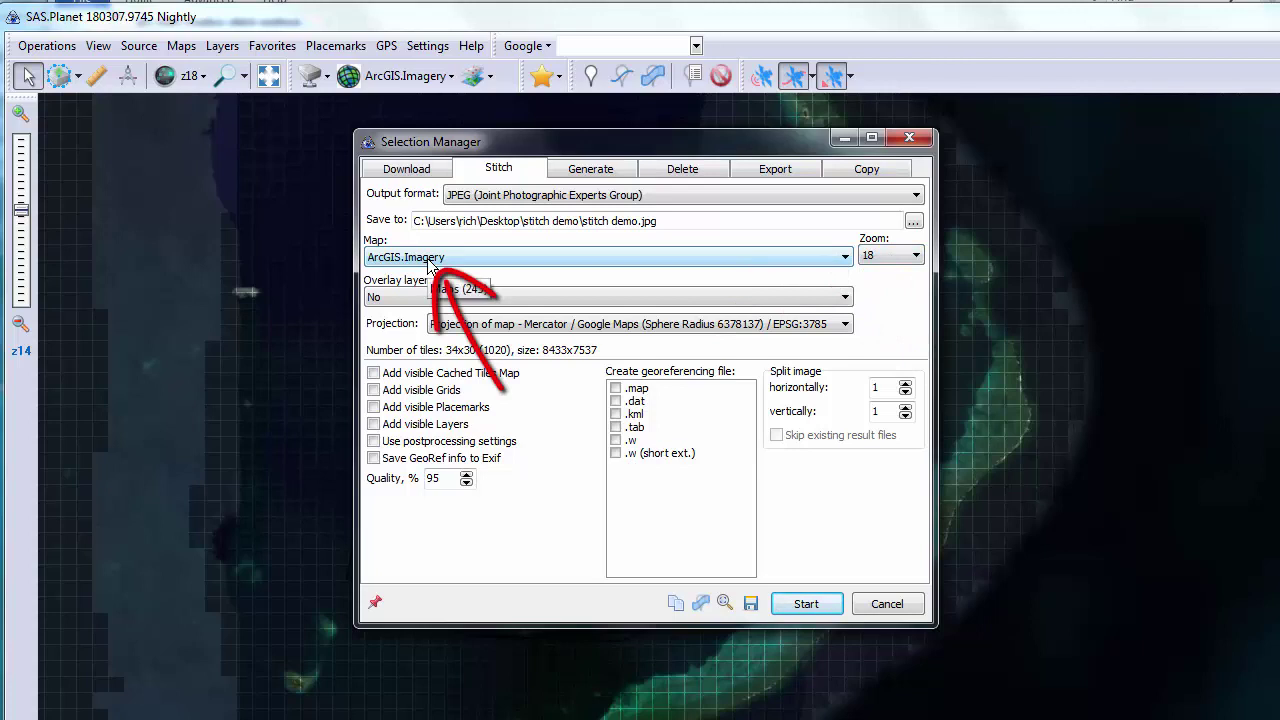
click(616, 413)
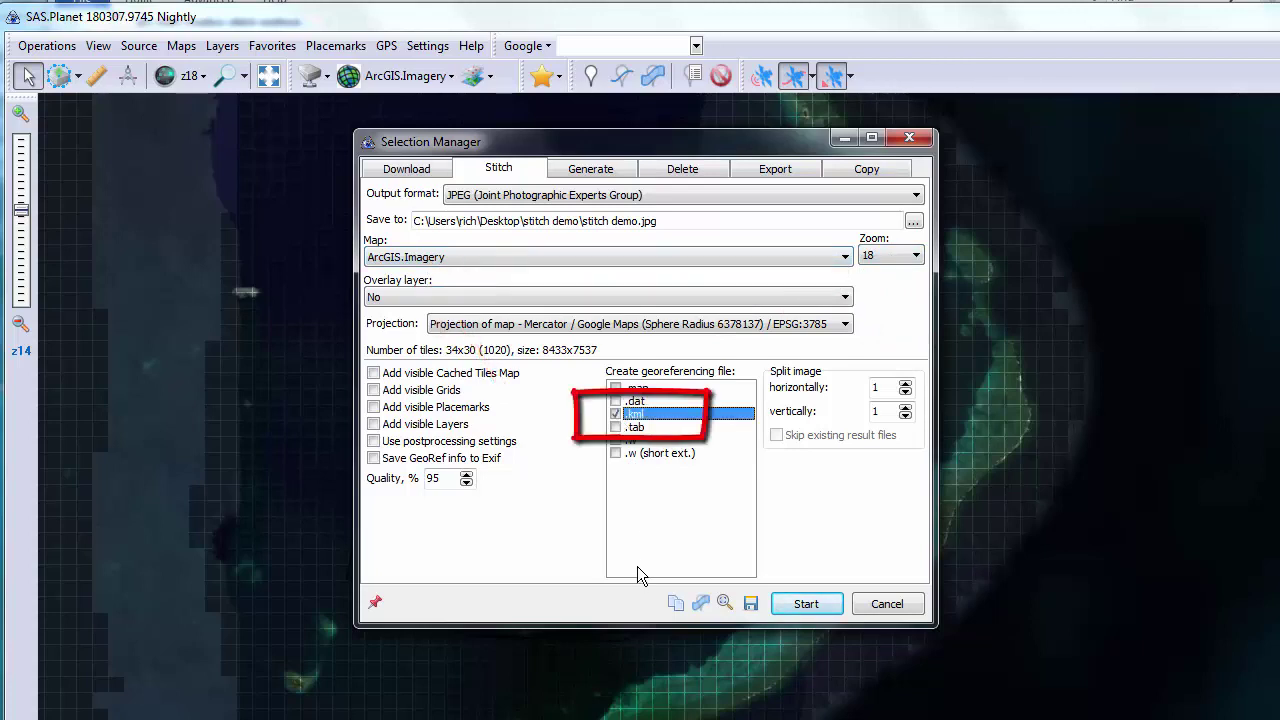
drag(439, 478, 411, 478)
text(100)
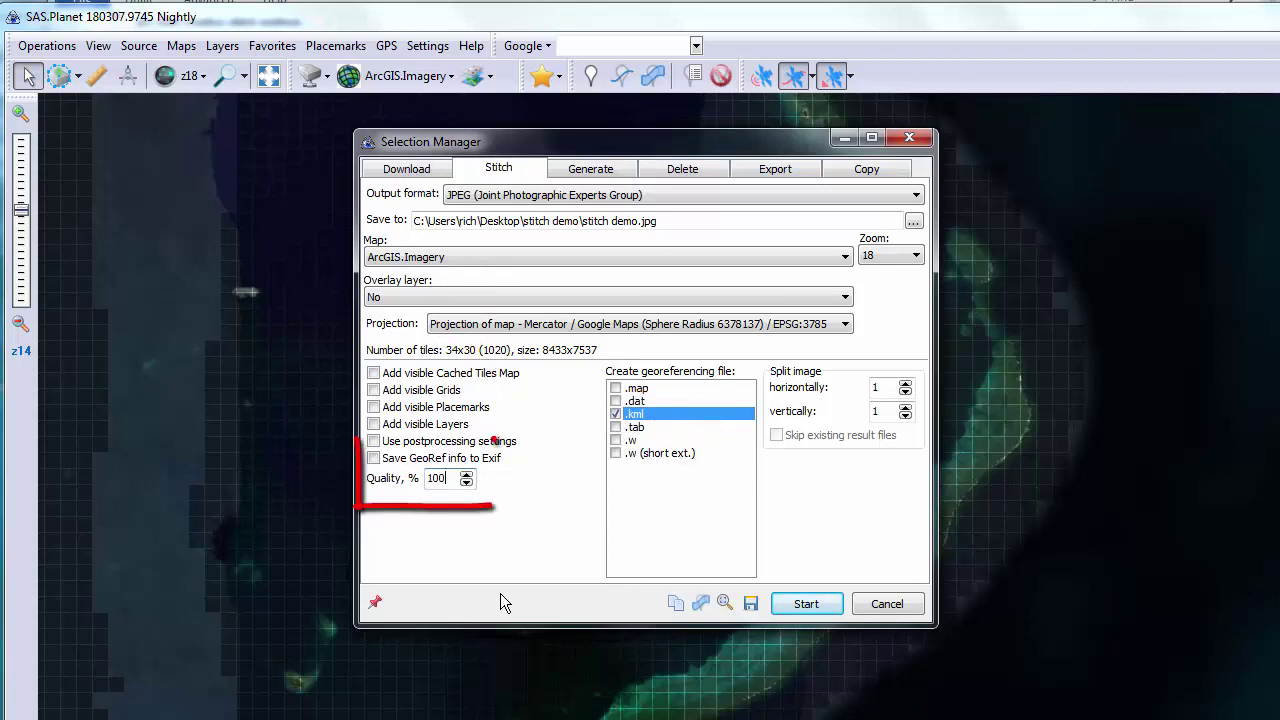
click(803, 604)
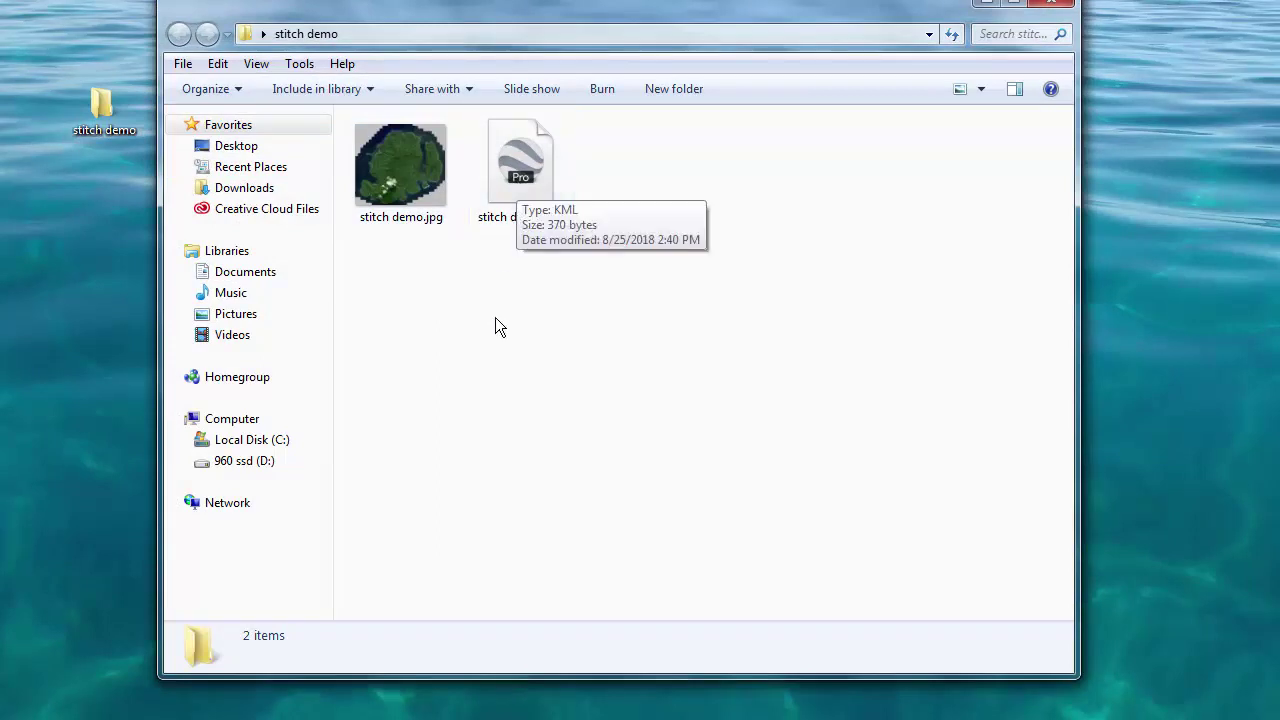
Preview stitch demo.jpg in the photo viewer, zoom in on it, then close the preview
double_click(384, 180)
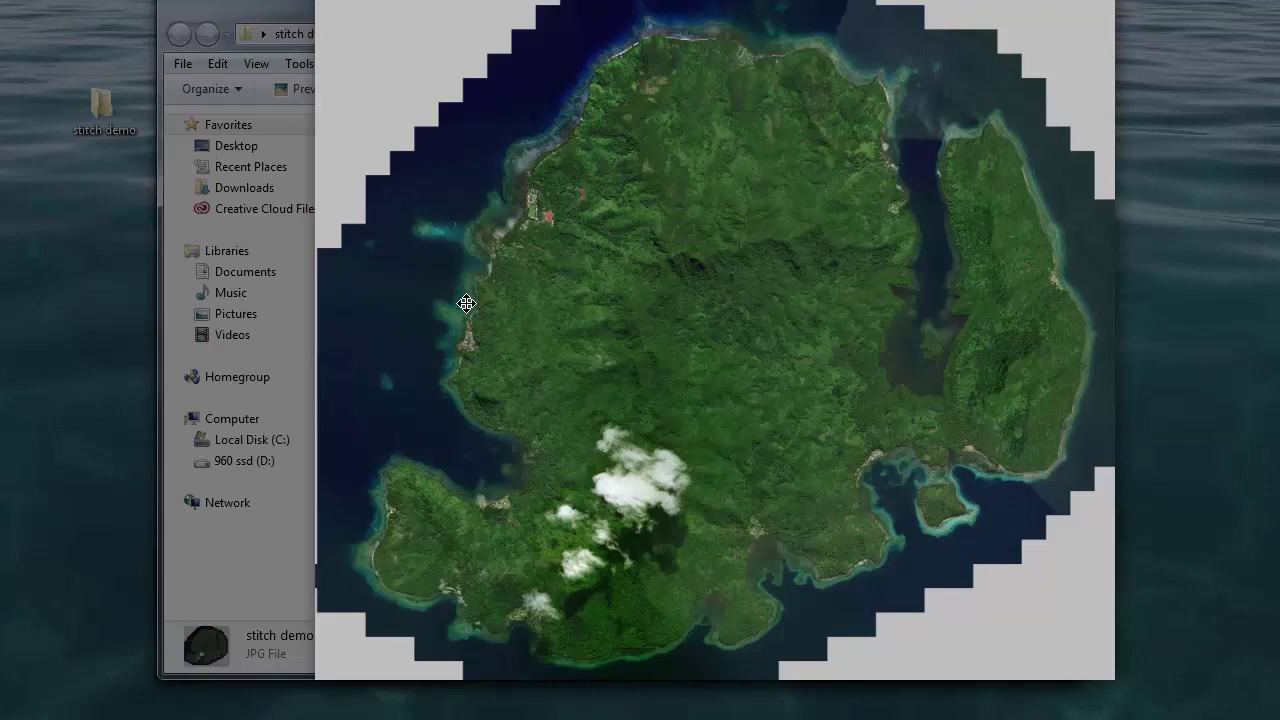
scroll(460, 250, up, 5)
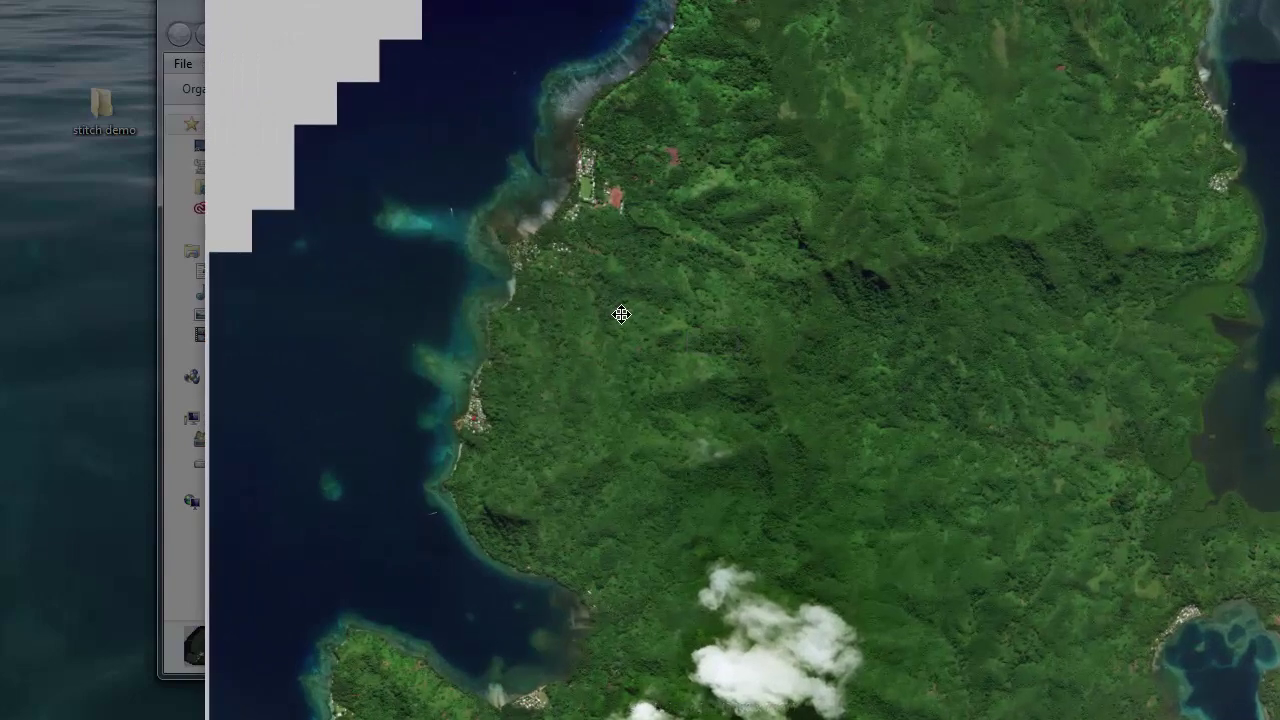
key(Escape)
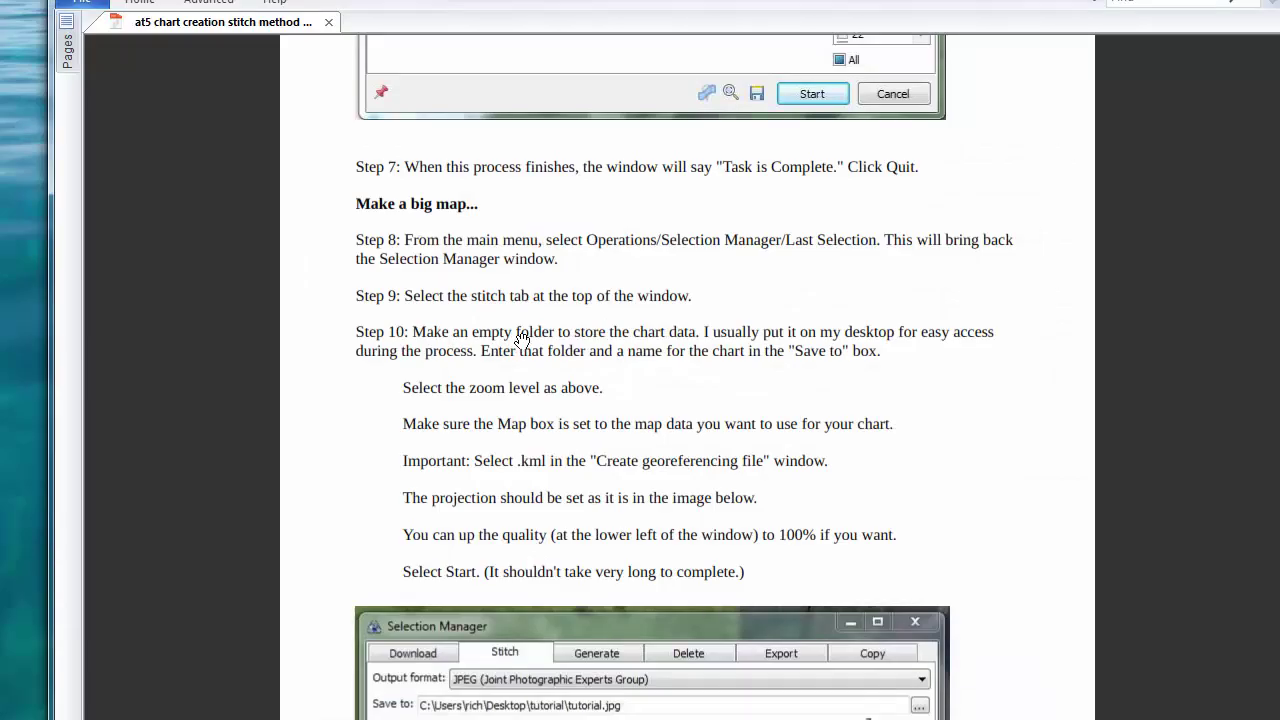
Scroll the PDF tutorial down to Steps 11–15 on building the .at5 chart in Insight Map Creator
scroll(476, 309, down, 5)
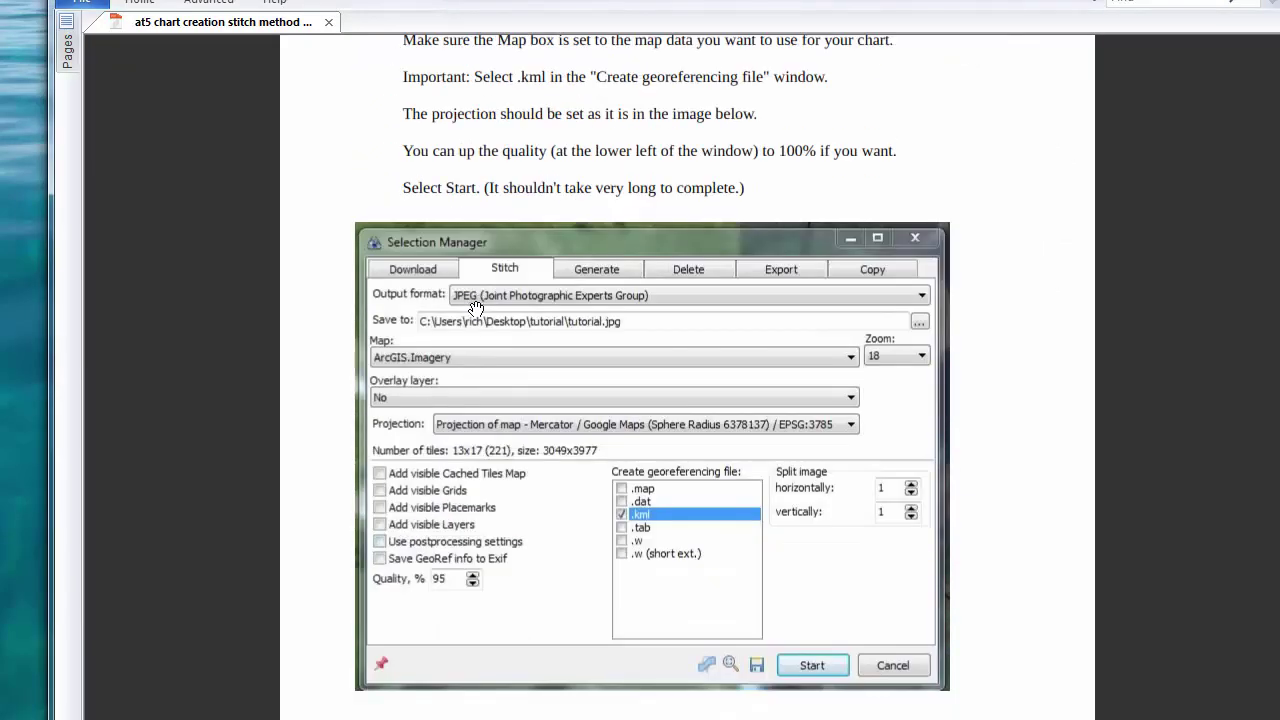
scroll(476, 309, down, 6)
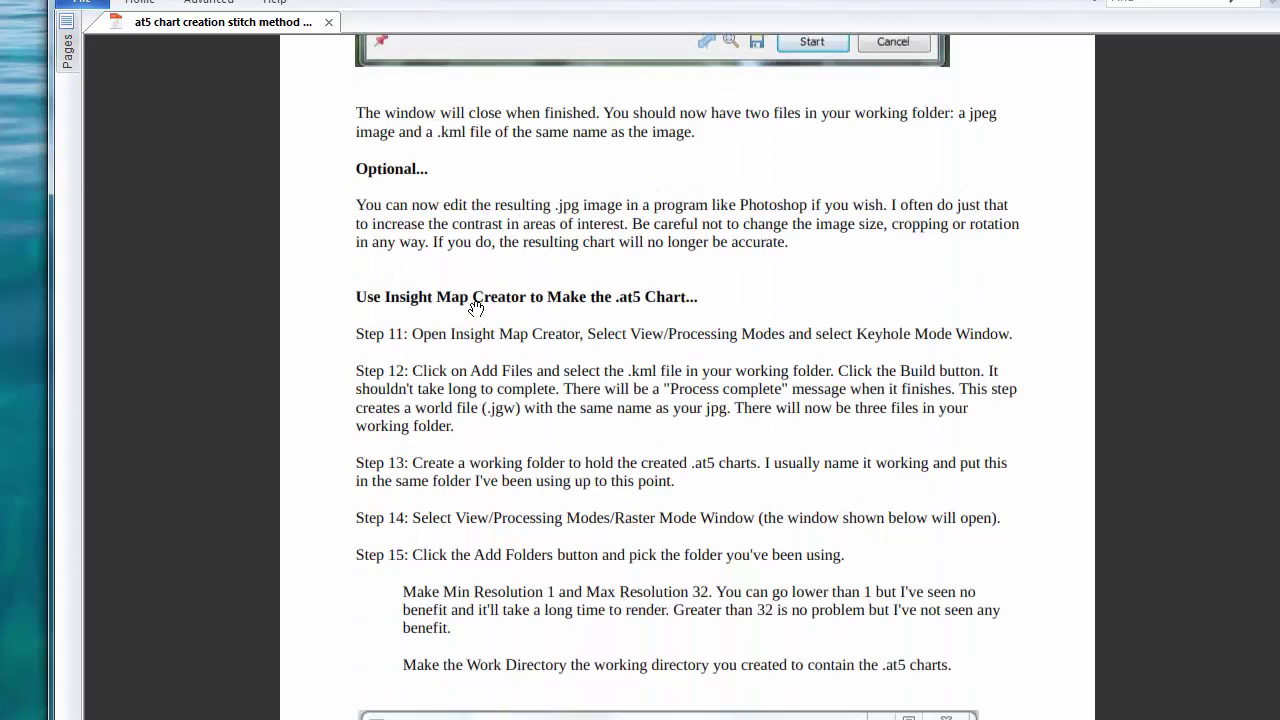
scroll(476, 309, down, 2)
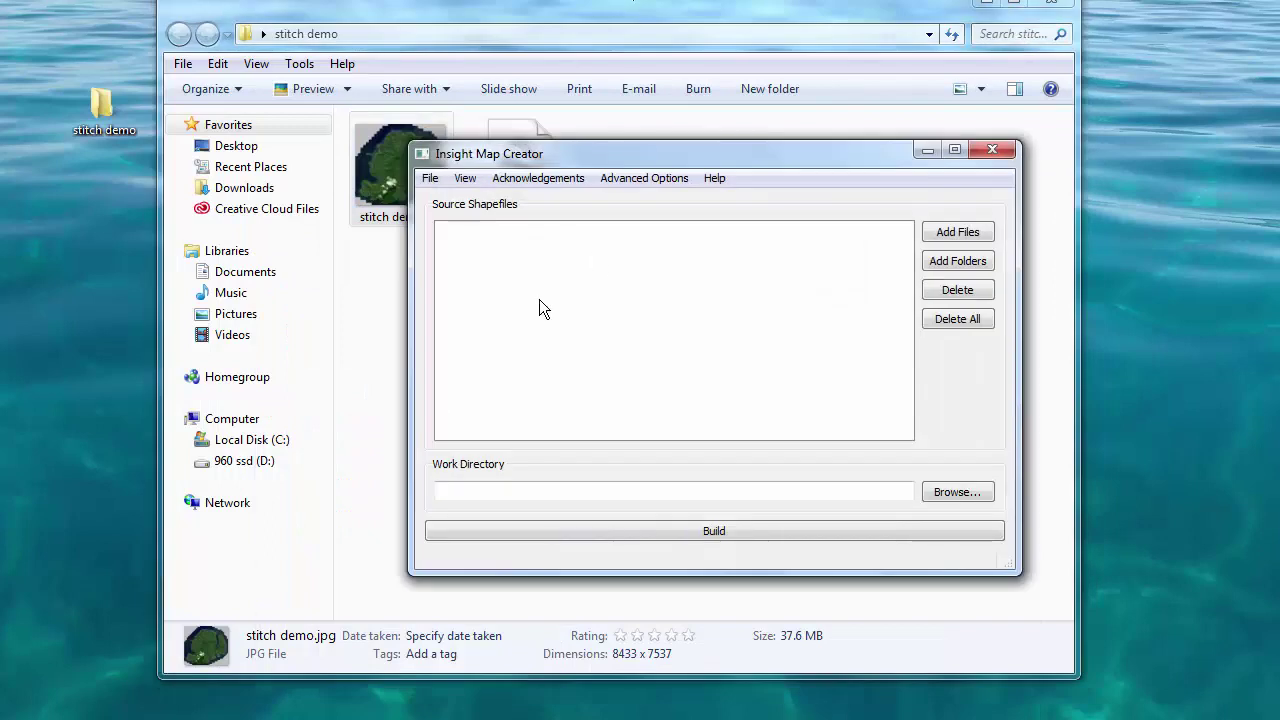
Switch Insight Map Creator to Keyhole processing mode
click(466, 178)
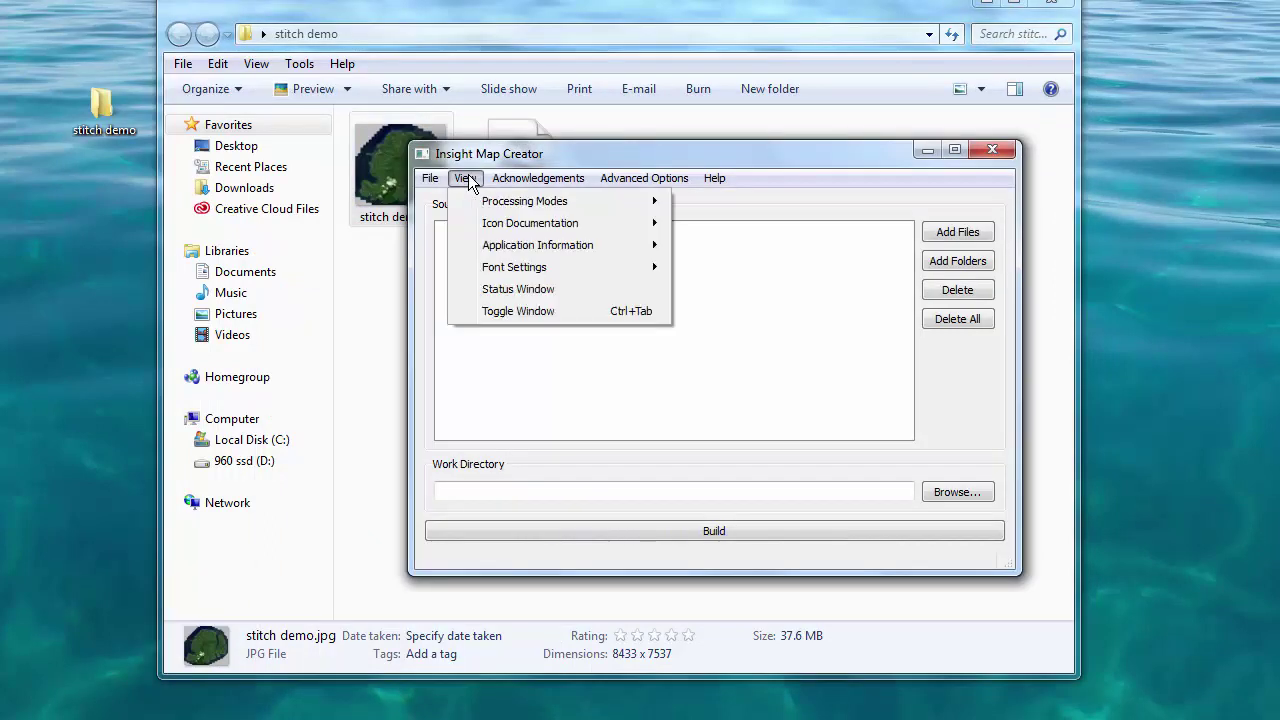
mouse_move(516, 203)
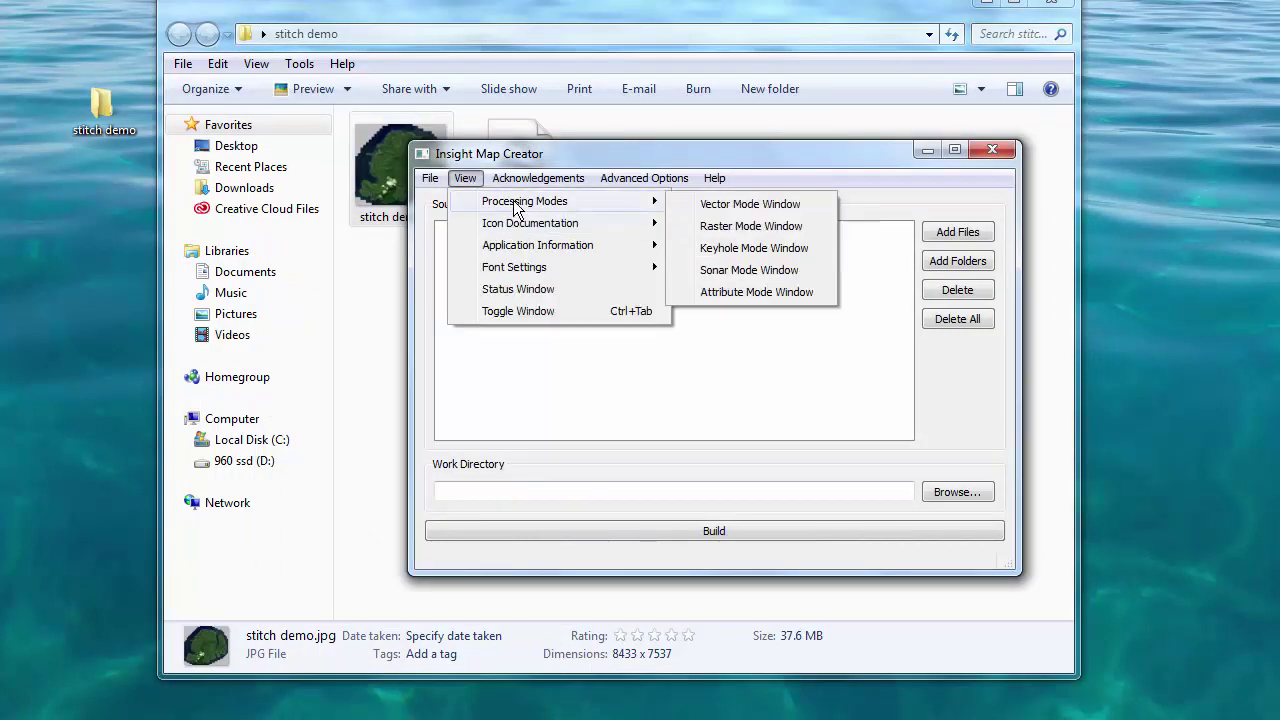
click(731, 250)
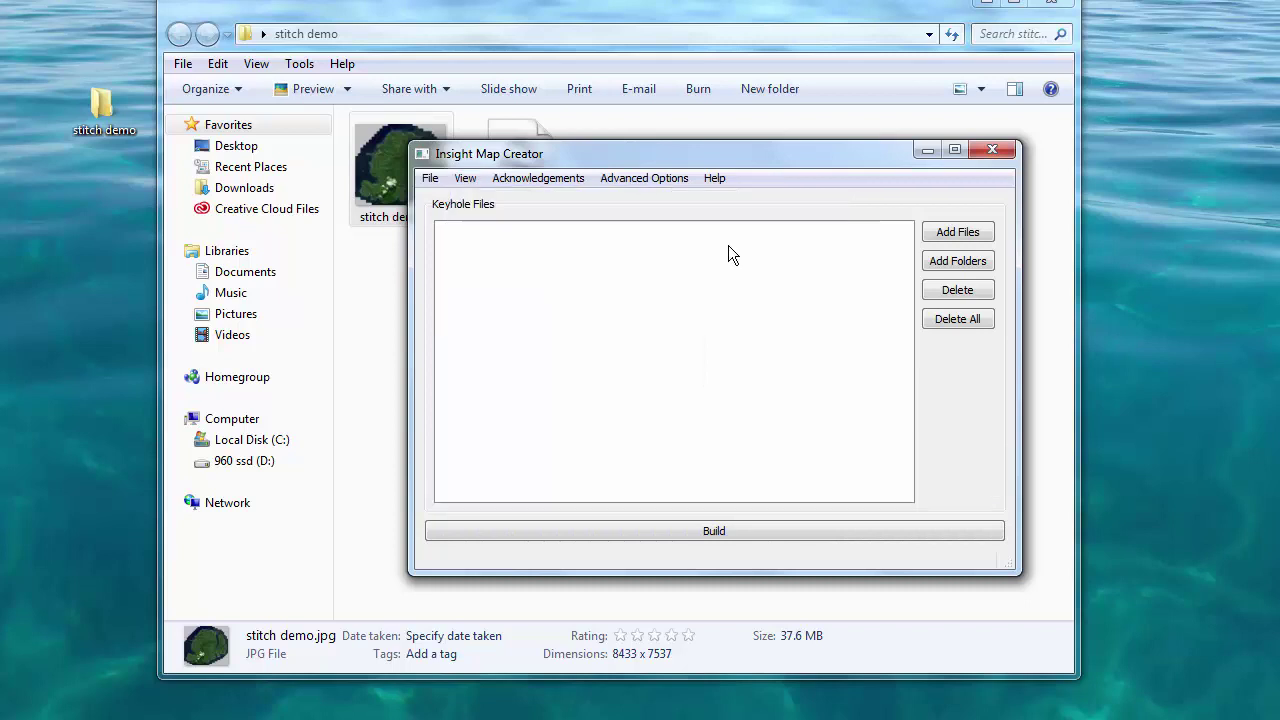
drag(669, 157, 553, 247)
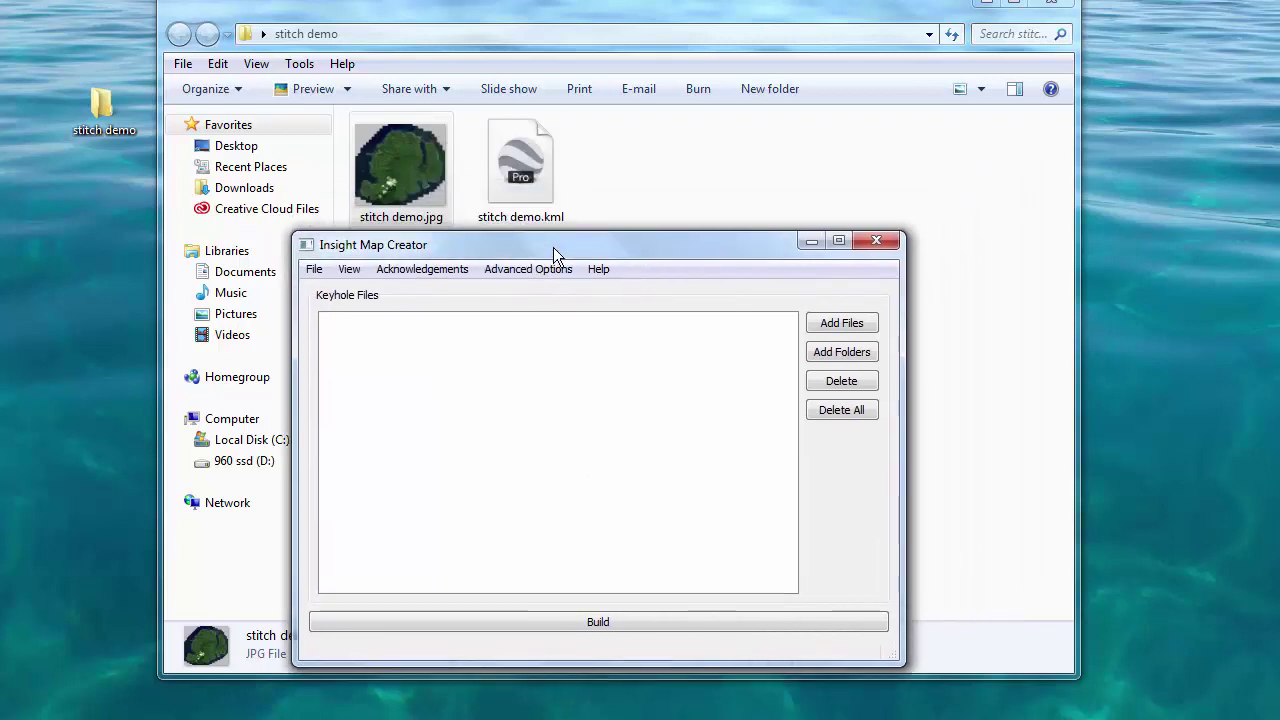
Add Desktop\stitch demo\stitch demo.kml as the keyhole source and build it
click(840, 323)
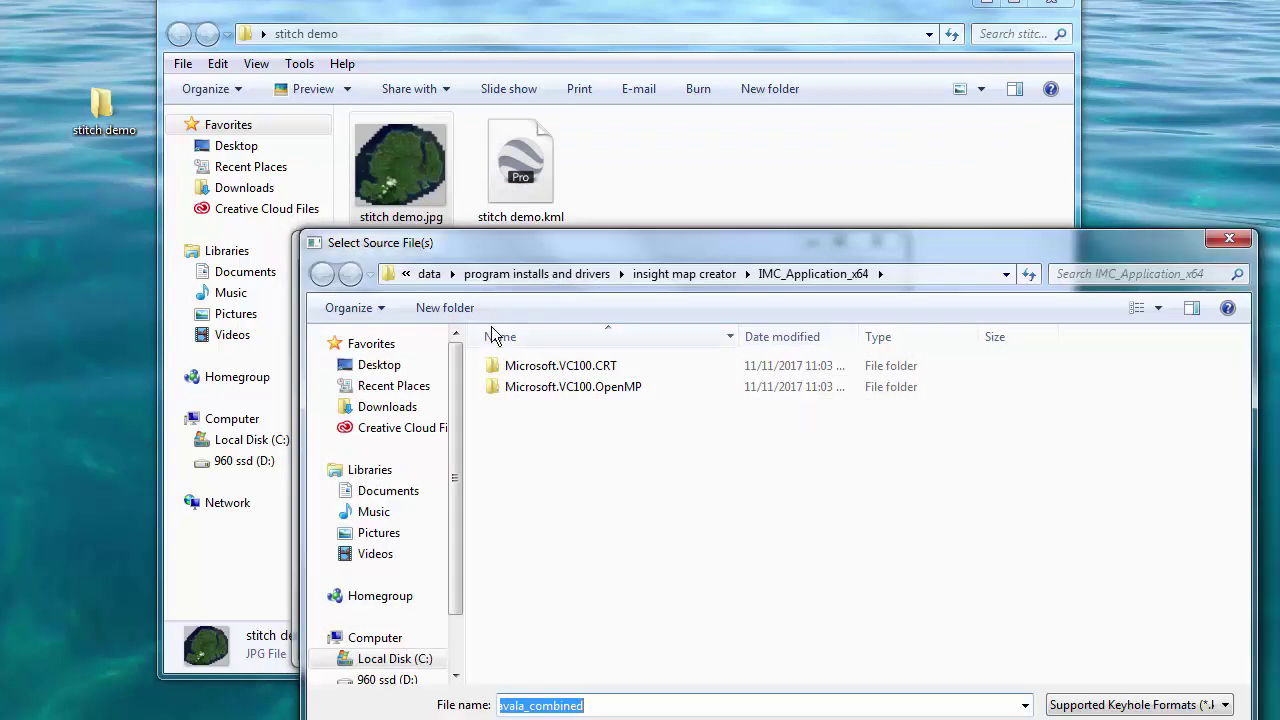
click(379, 364)
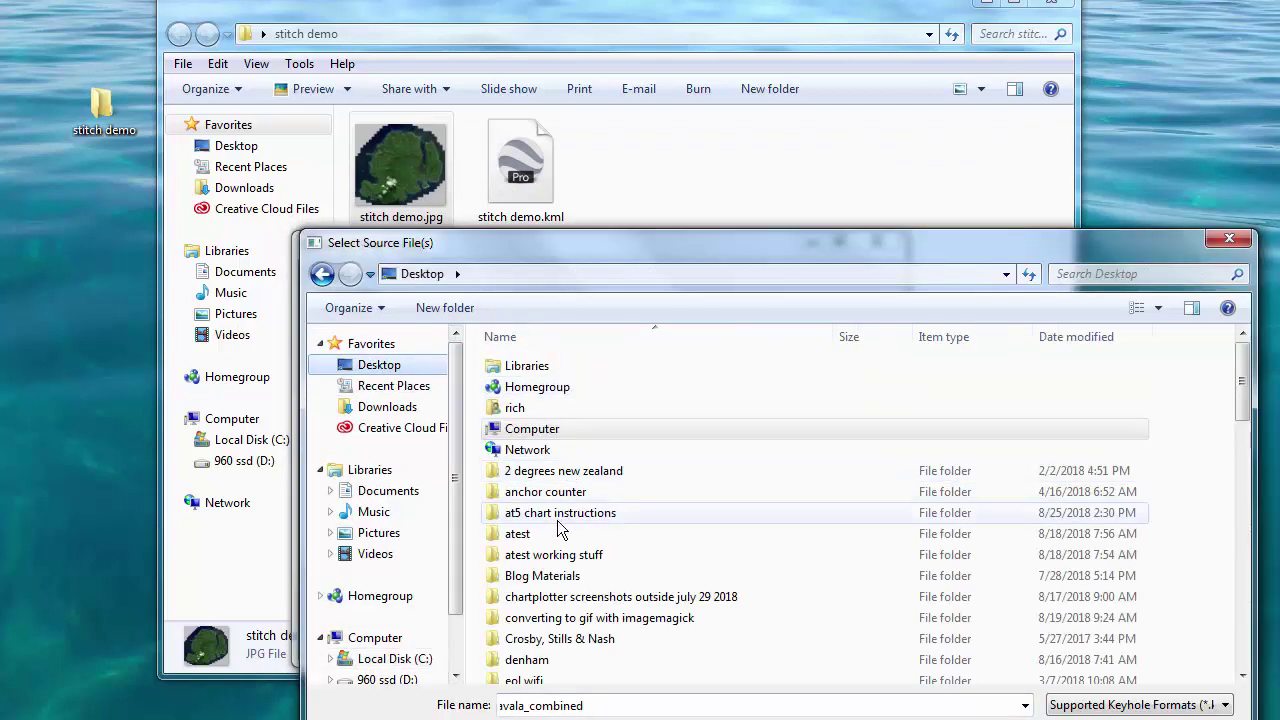
scroll(560, 530, down, 10)
double_click(538, 386)
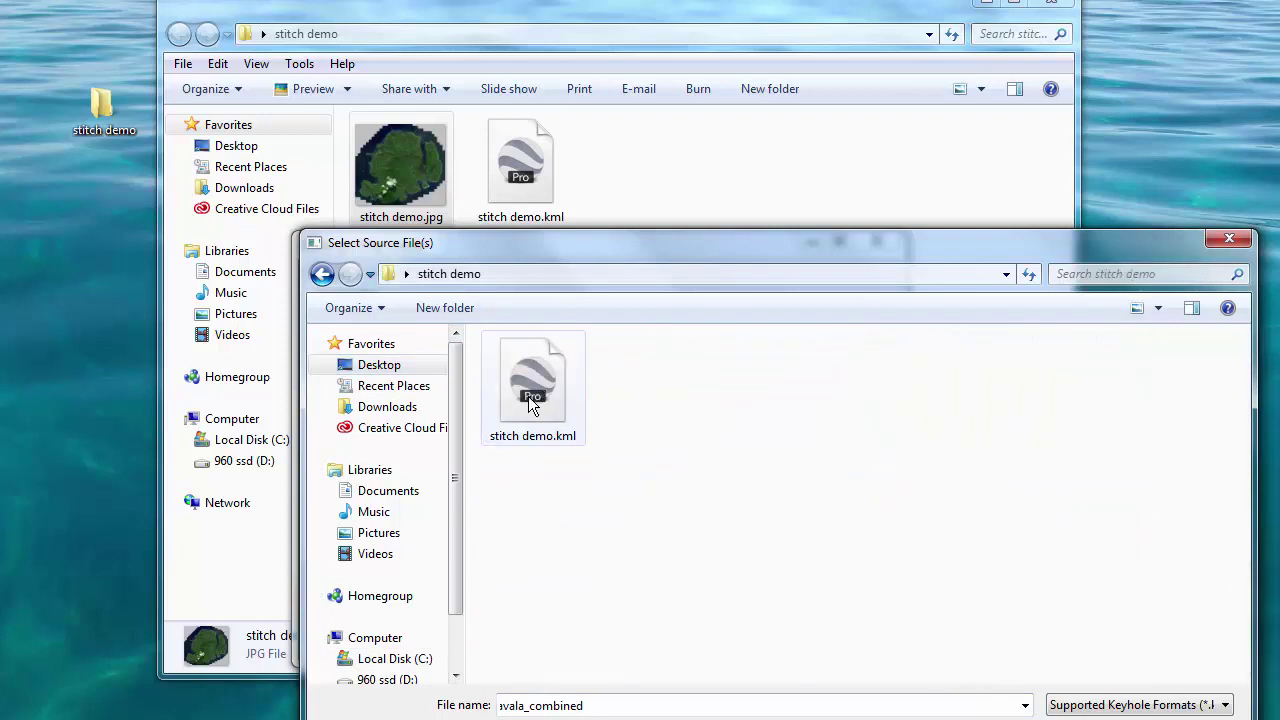
double_click(536, 391)
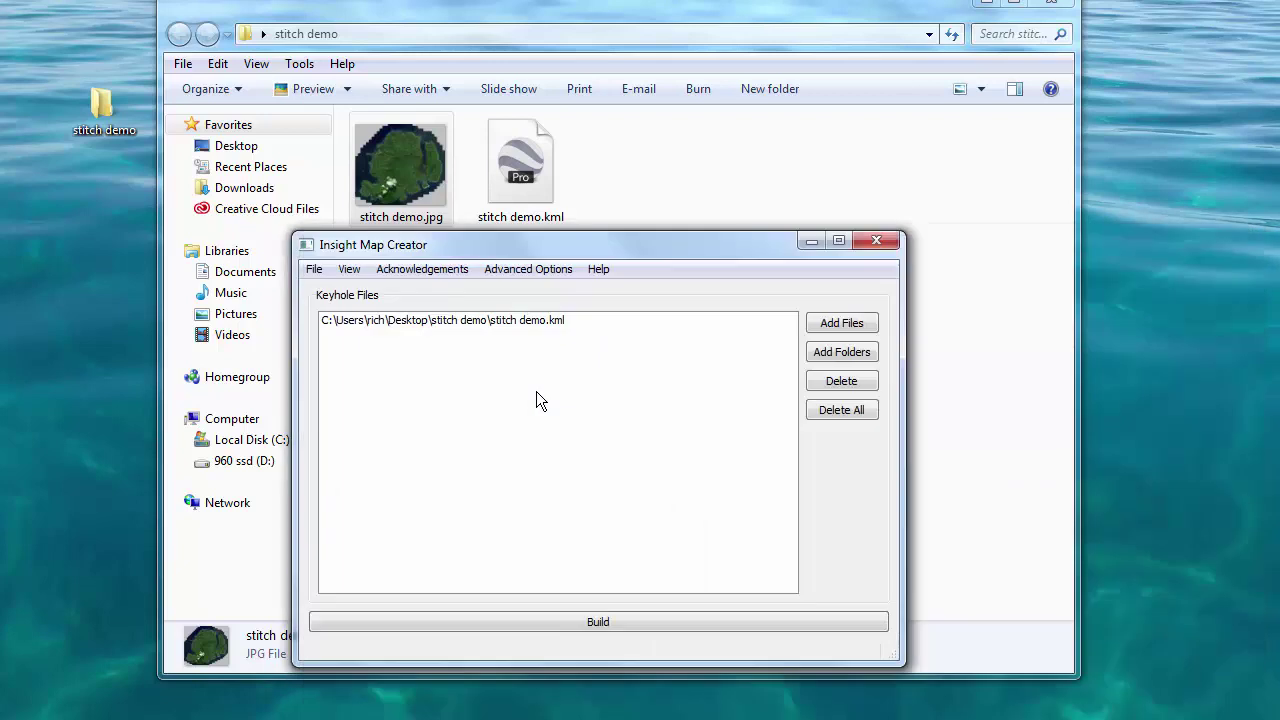
click(609, 625)
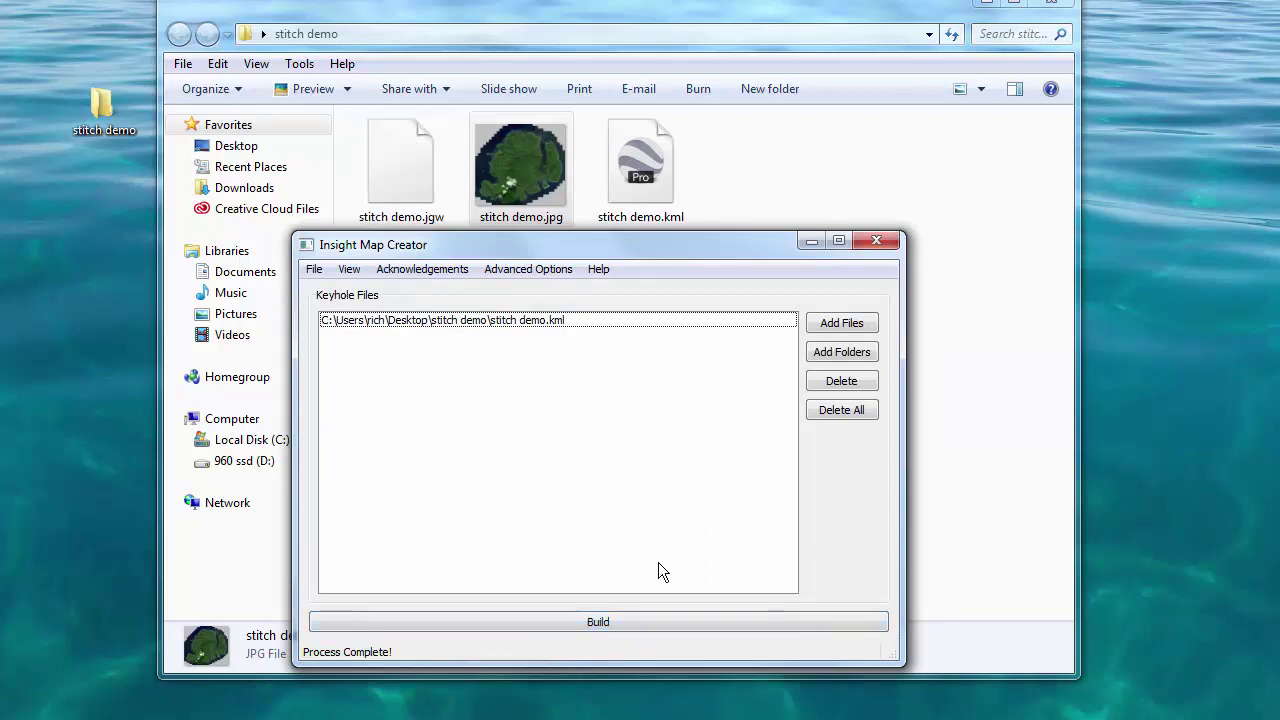
drag(699, 250, 845, 298)
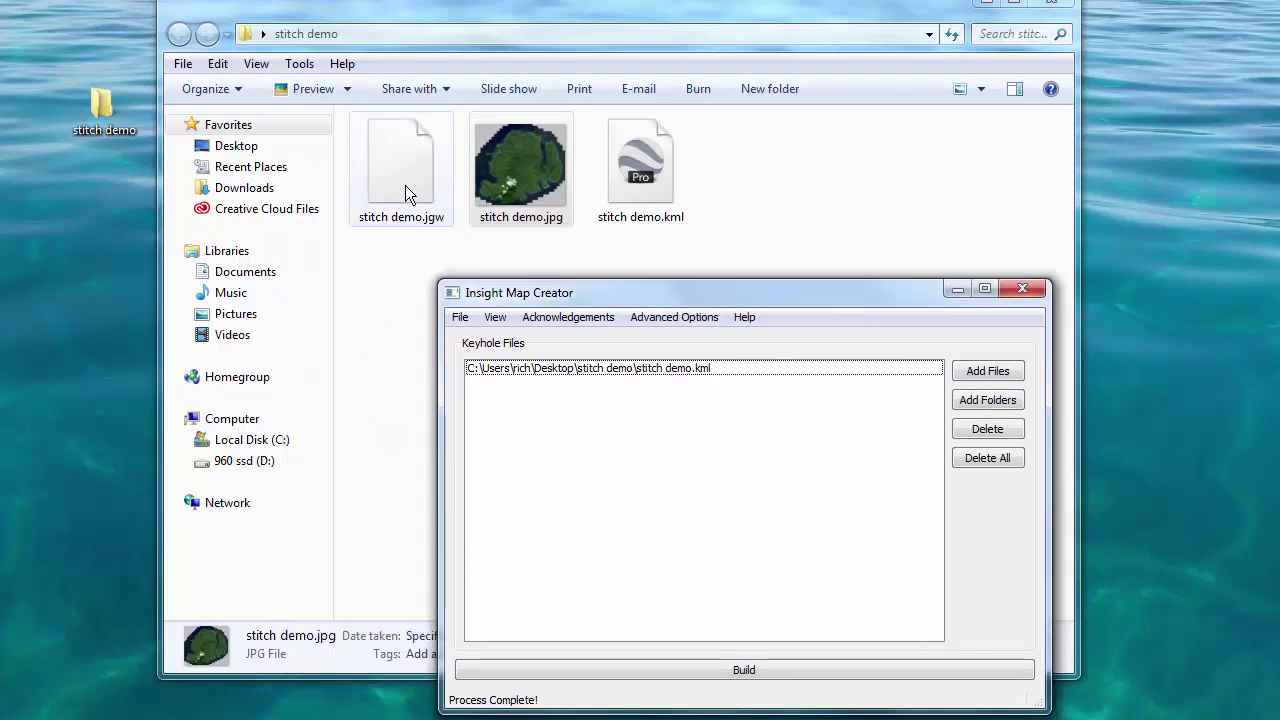
Switch to Raster Mode and add the stitch demo folder as the source
click(500, 318)
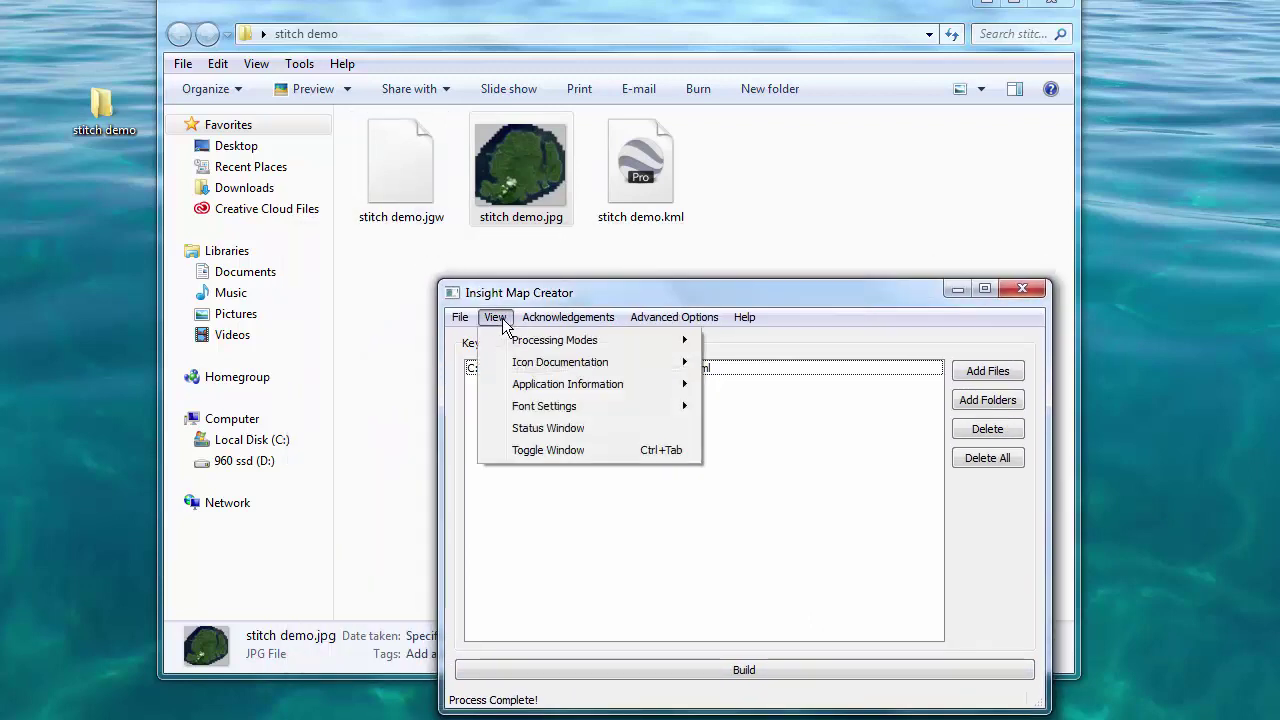
mouse_move(514, 343)
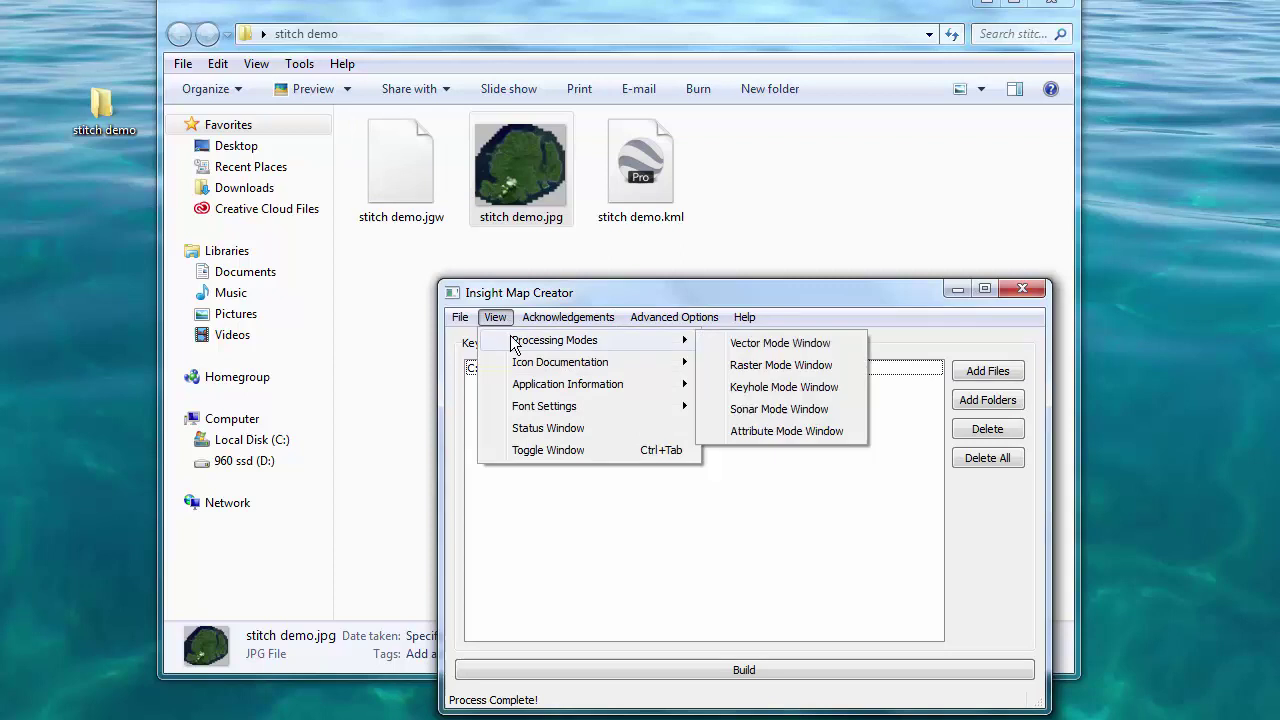
click(778, 363)
click(967, 370)
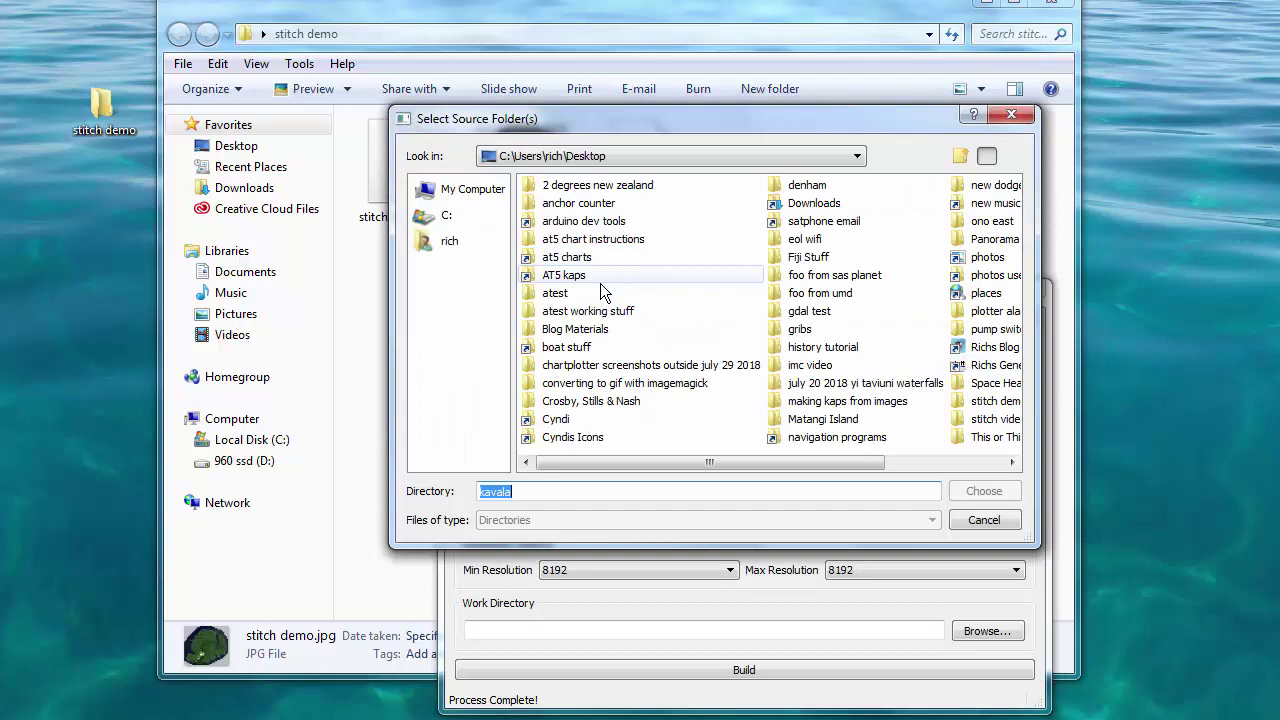
click(590, 347)
key(s)
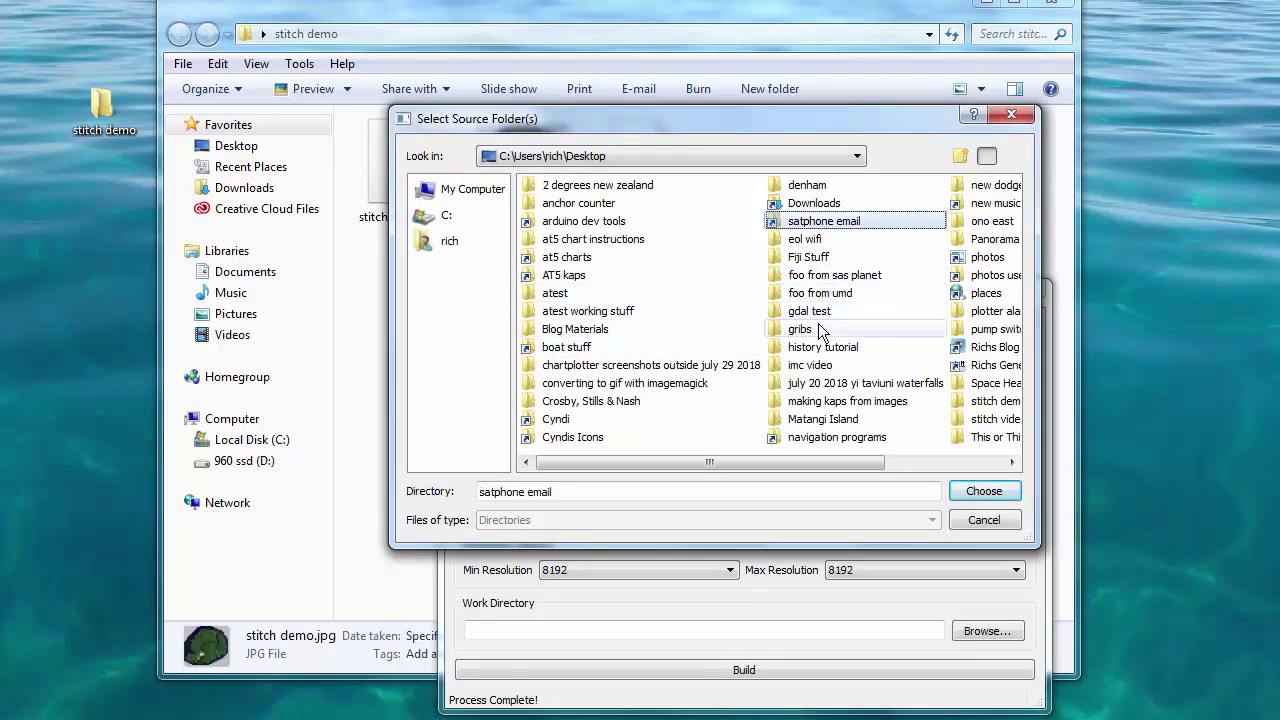
key(s)
key(s)
key(Return)
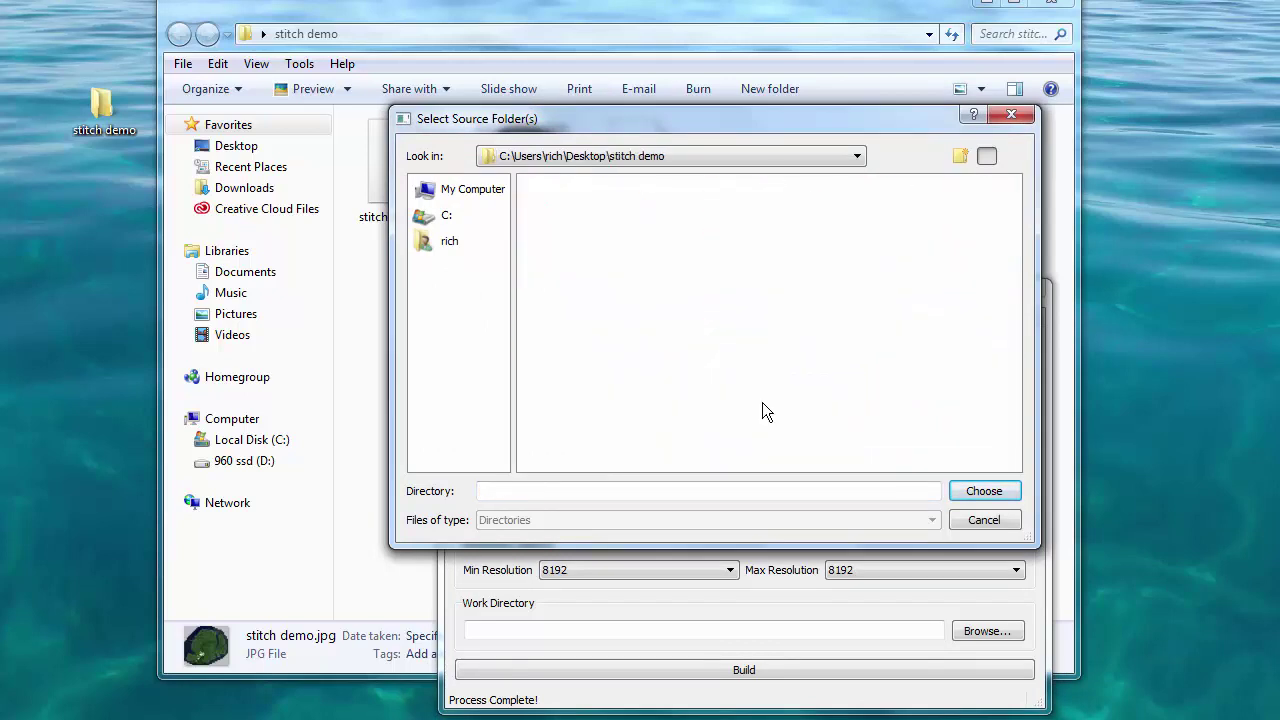
click(989, 491)
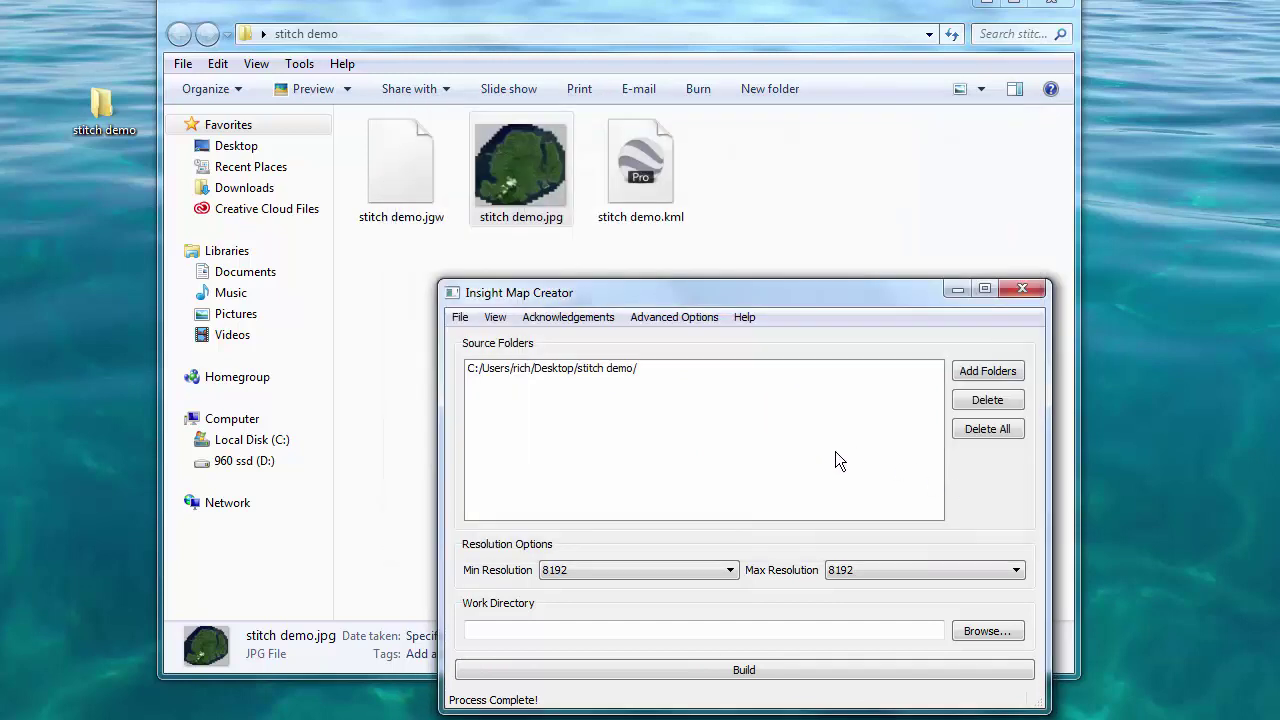
Set minimum resolution to 1 and maximum resolution to 32
click(644, 569)
scroll(604, 582, down, 2)
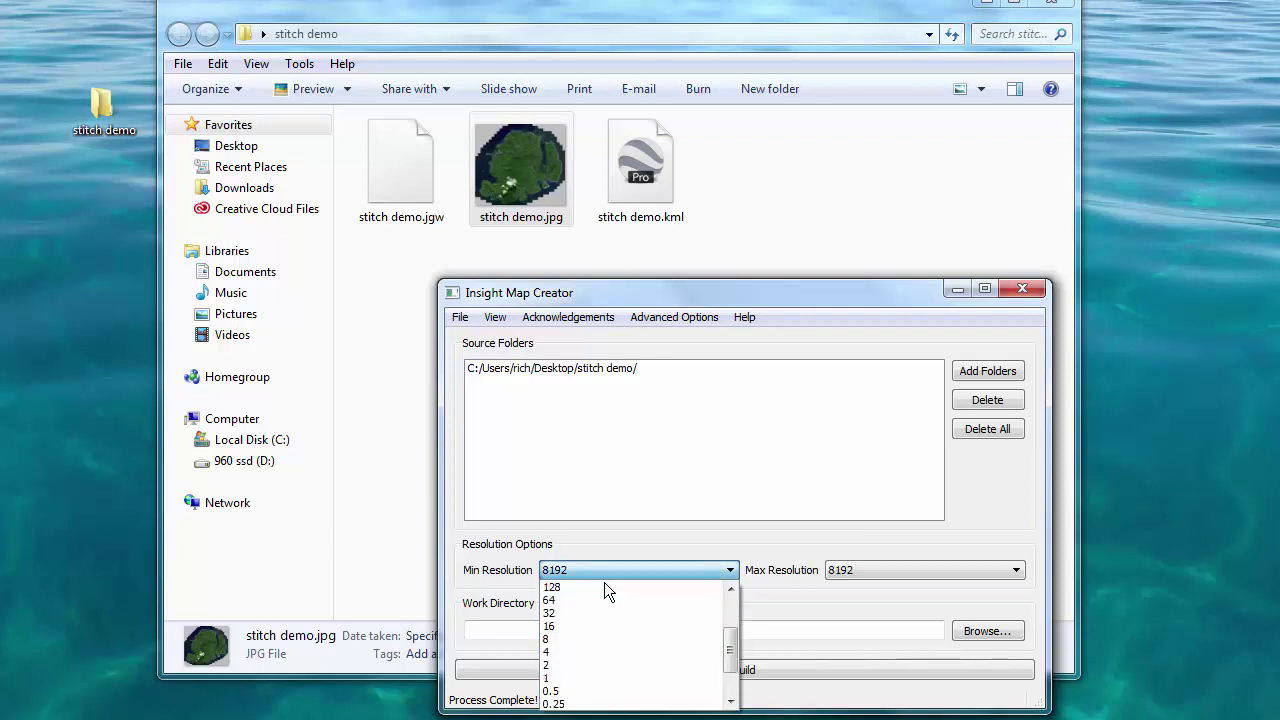
click(585, 677)
click(882, 570)
click(838, 700)
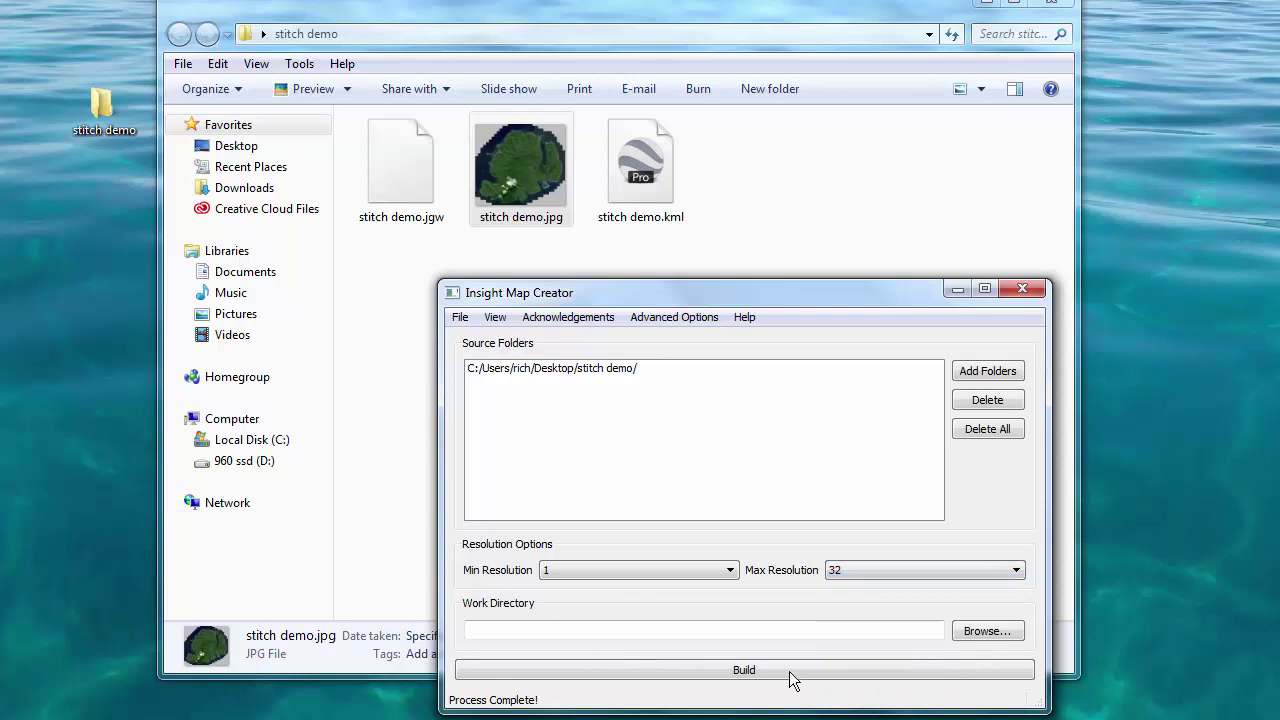
Create a 'working' folder inside stitch demo and choose it as the work directory
click(968, 630)
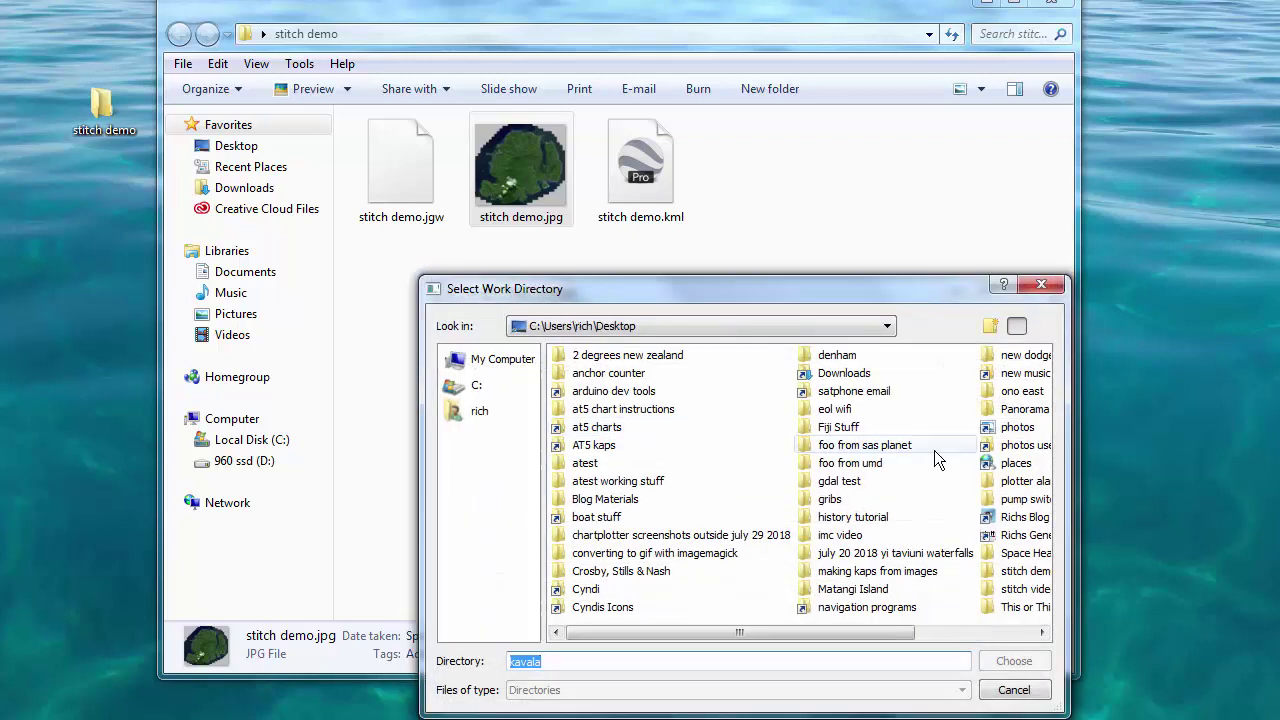
click(1024, 517)
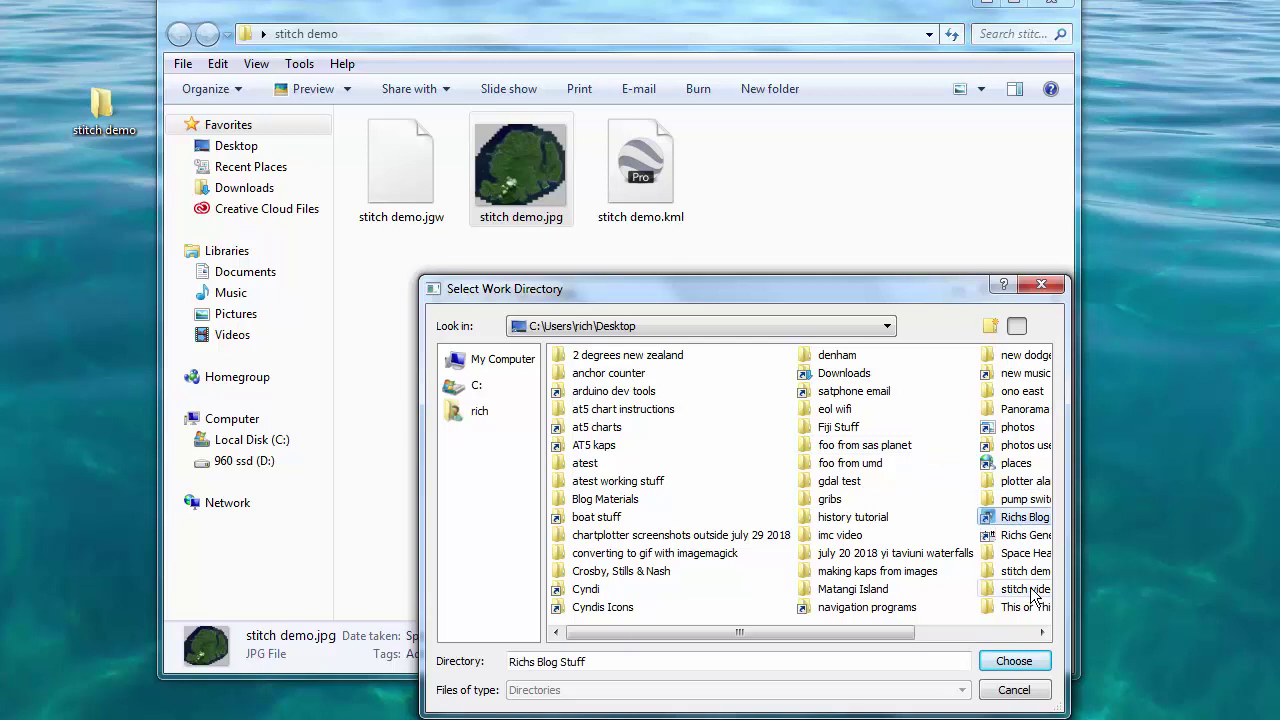
scroll(1030, 588, down, 3)
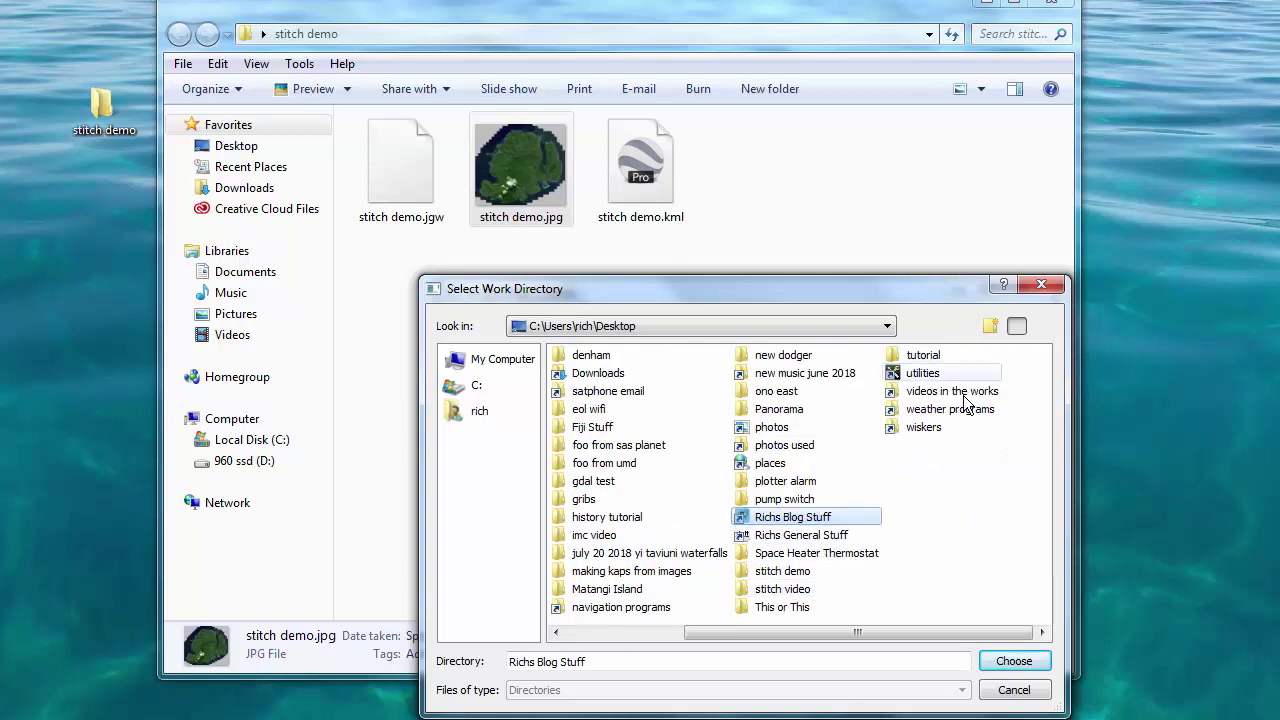
double_click(785, 573)
right_click(697, 424)
click(756, 458)
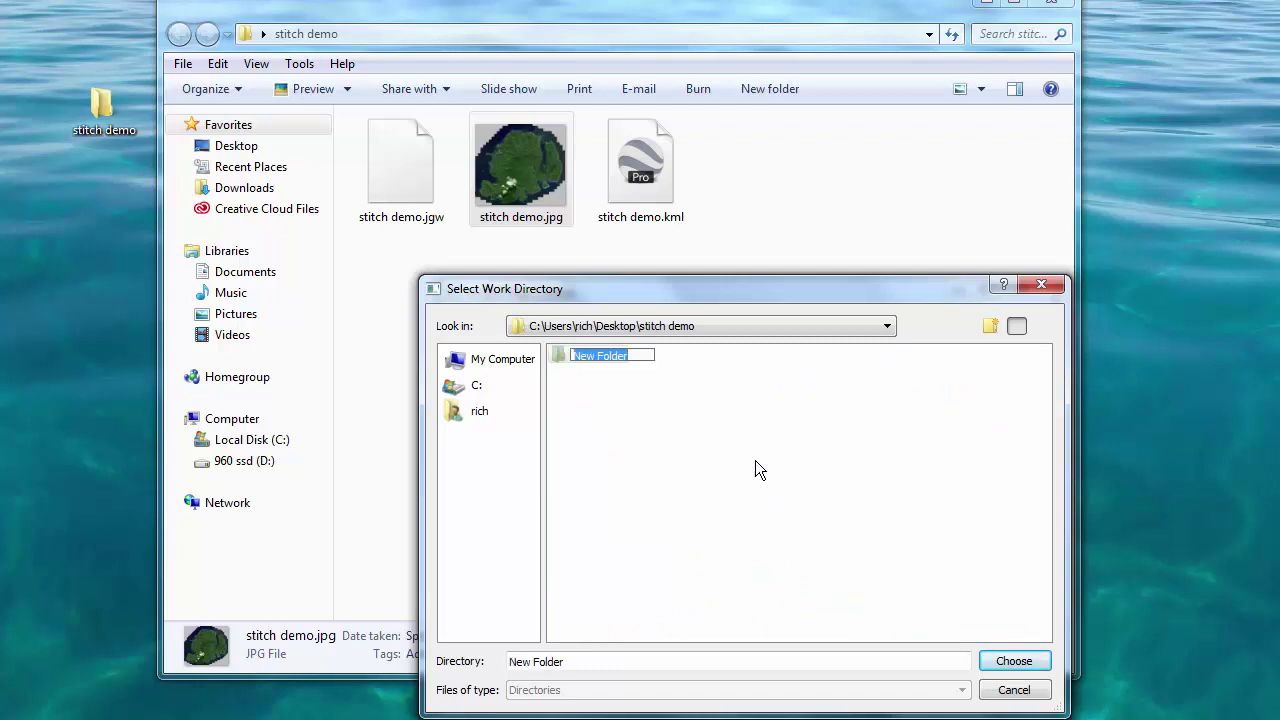
text(working)
key(Return)
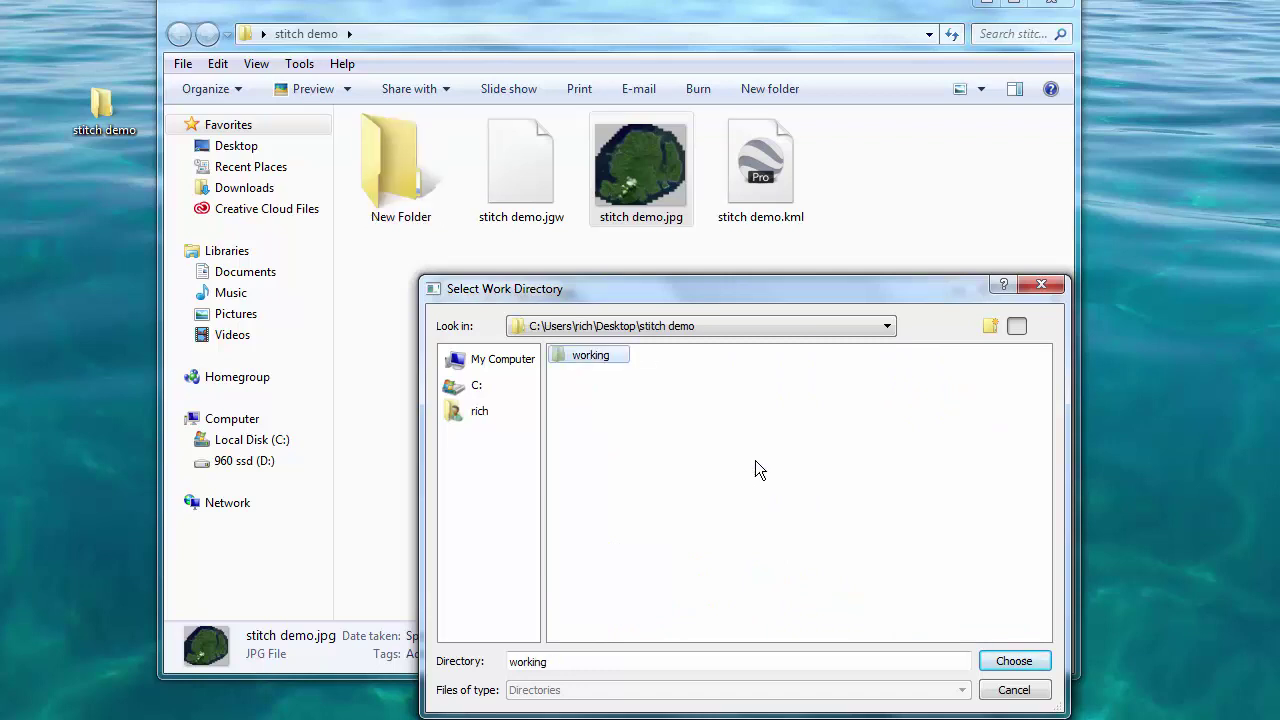
click(1004, 664)
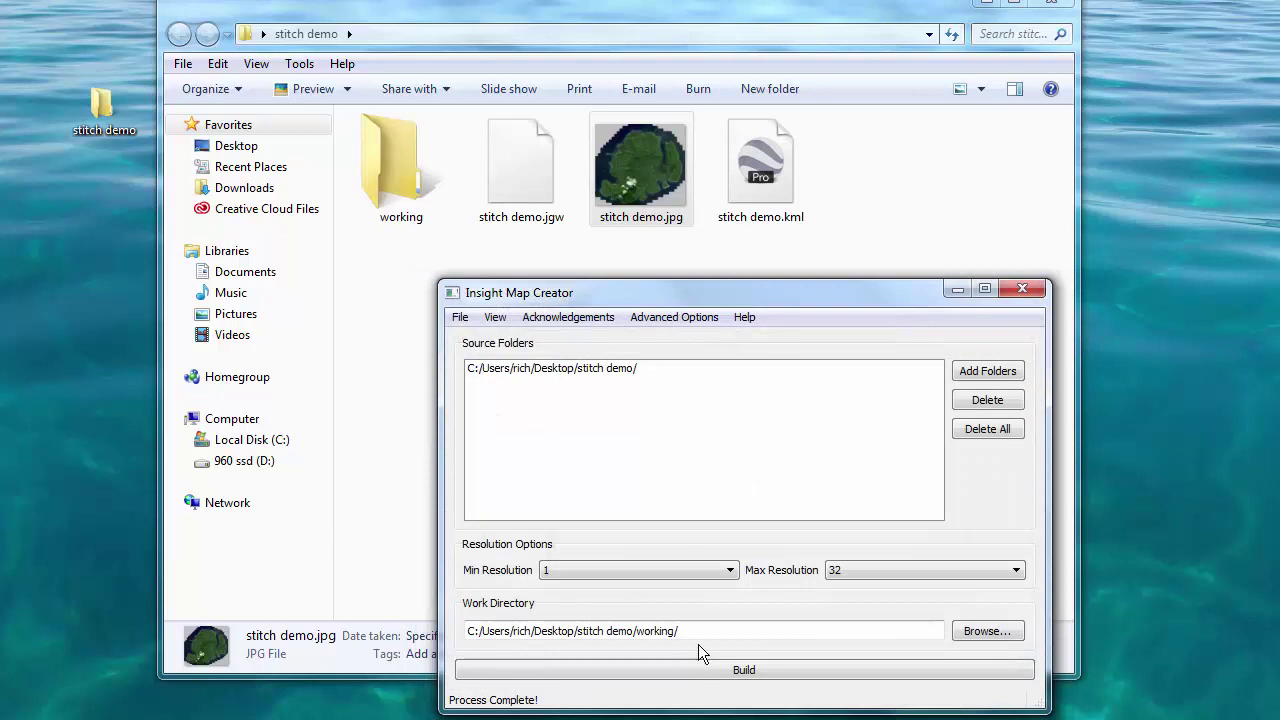
Set the atlas options to Atlas Version 13
click(680, 363)
click(656, 319)
mouse_move(665, 348)
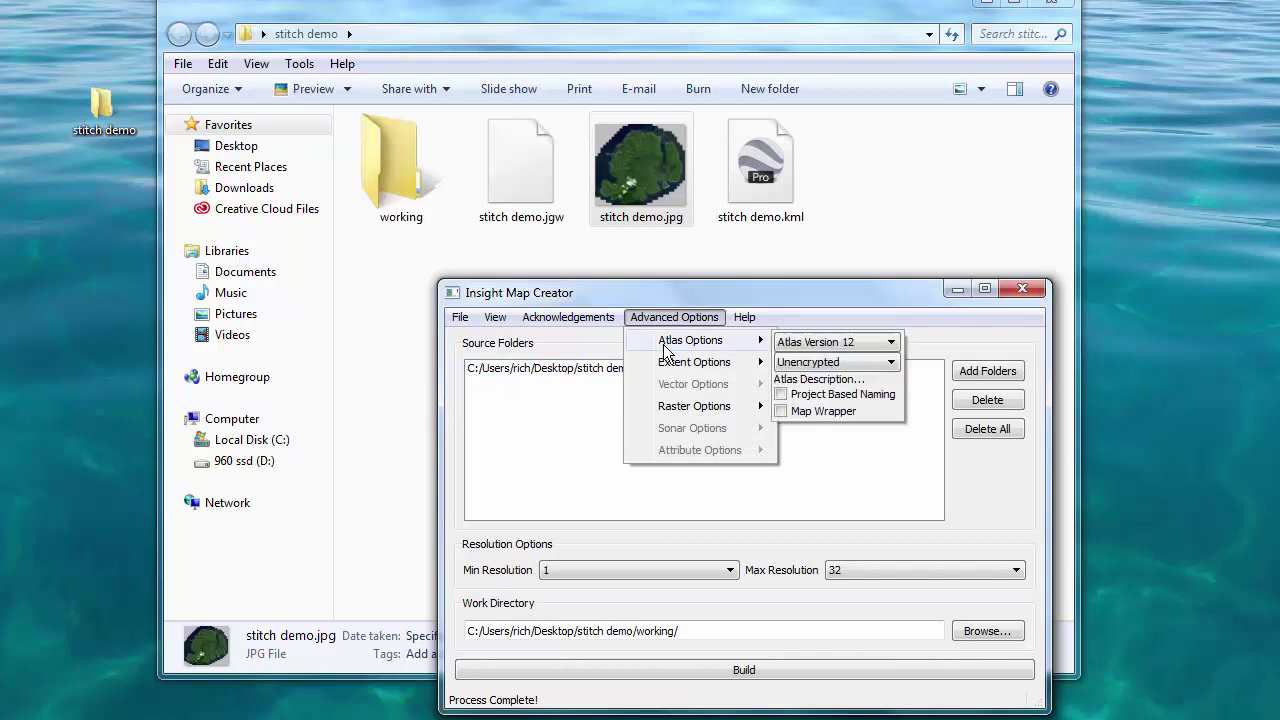
click(824, 344)
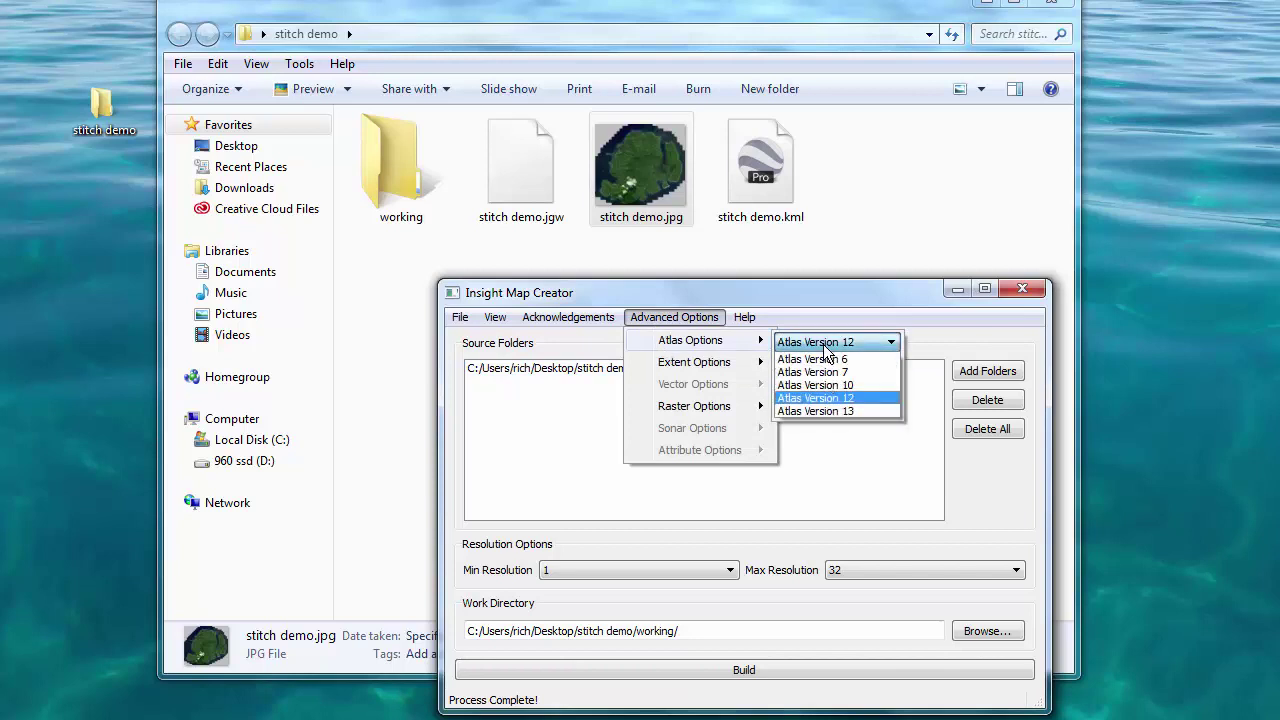
click(813, 408)
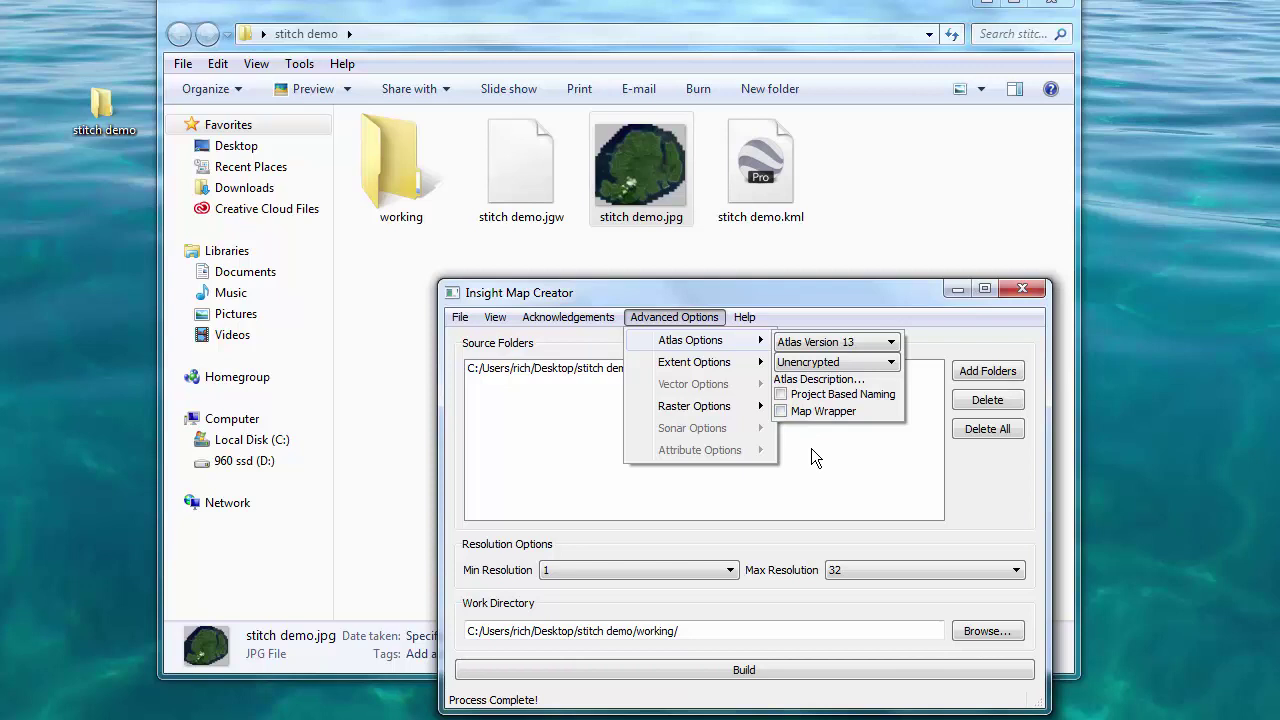
Enter the atlas description 'M=stitch demo'
click(808, 380)
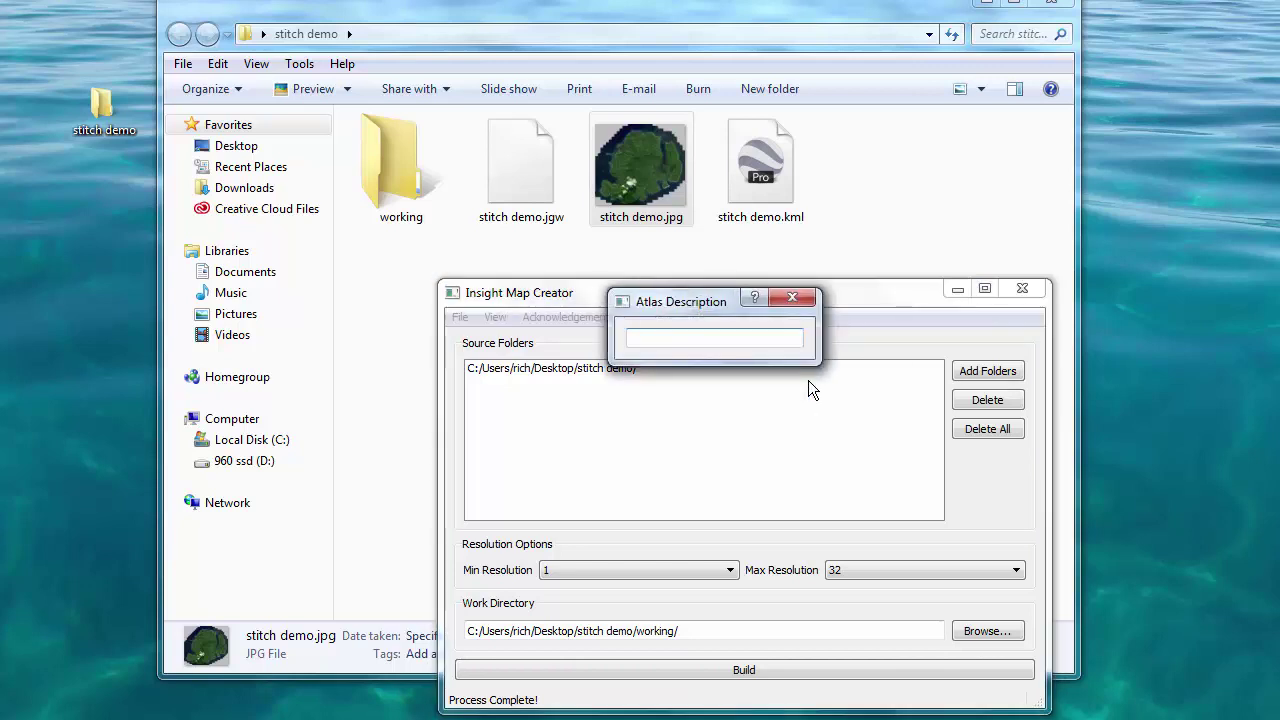
text(M=stitch demo)
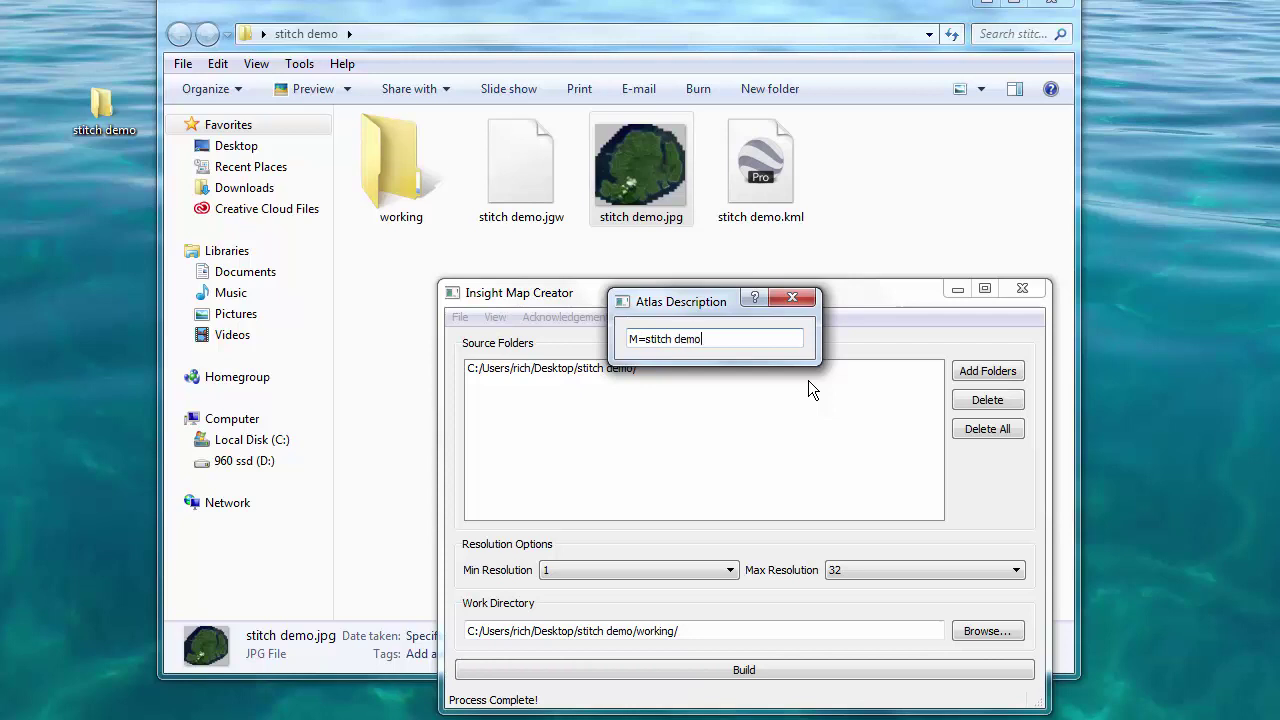
click(800, 299)
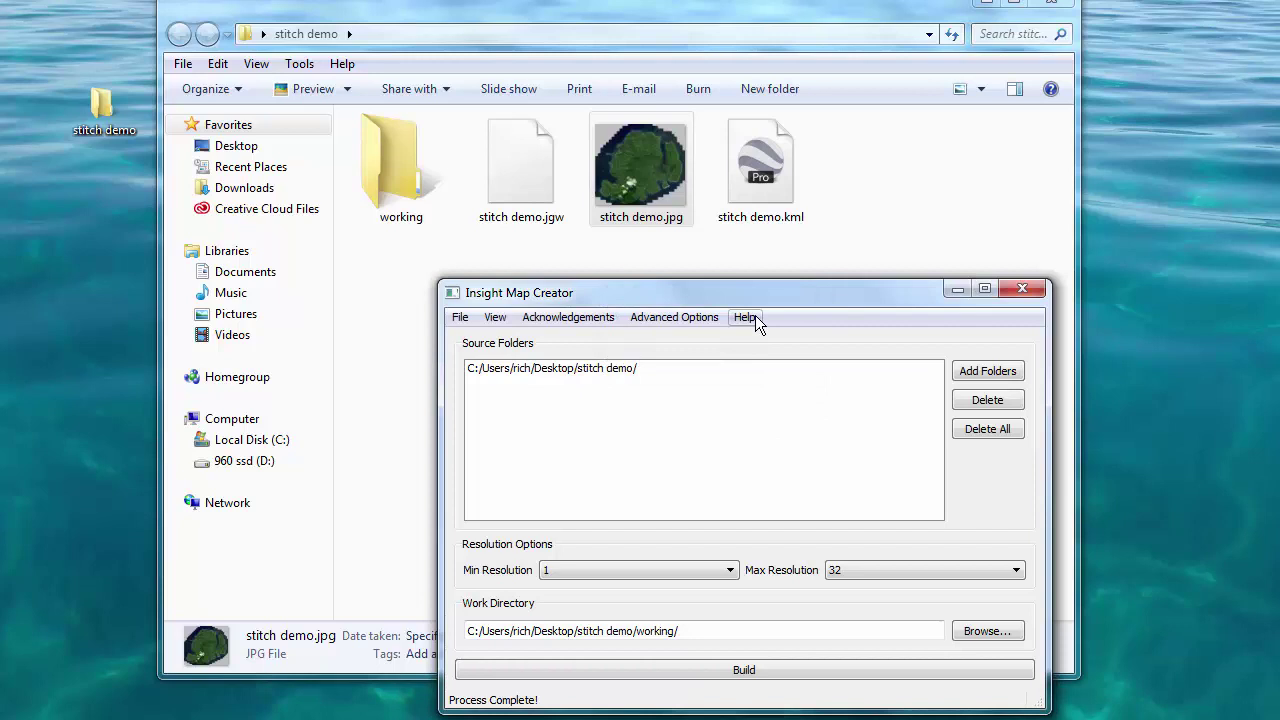
Build the raster AT5 charts while browsing the working folder's UnboundAt5s output
click(746, 673)
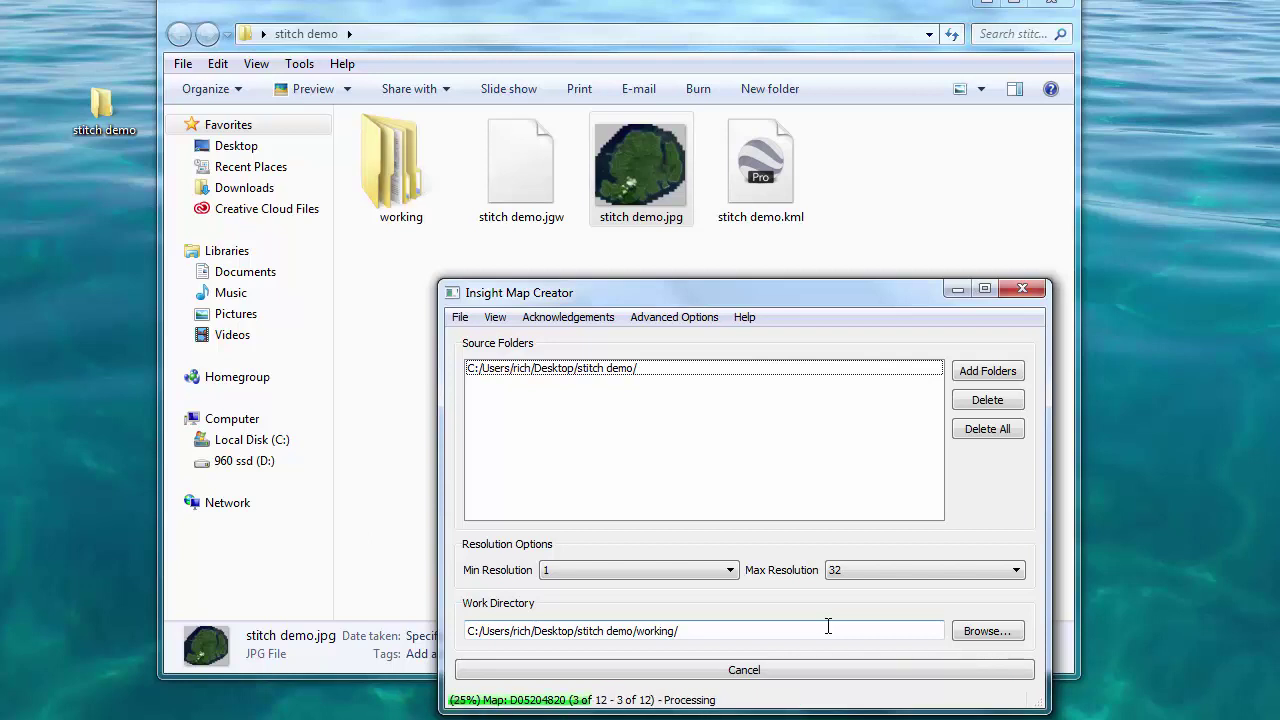
double_click(389, 160)
double_click(393, 149)
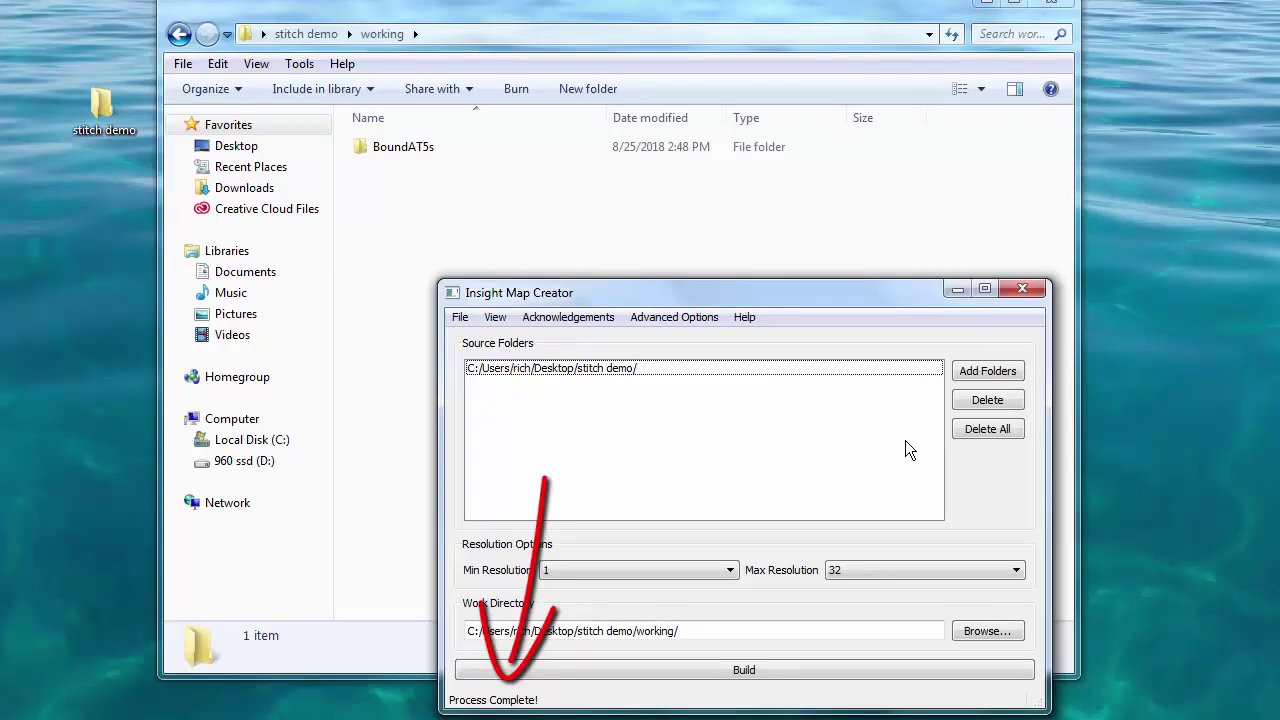
Close Insight Map Creator without saving and open the BoundAT5s folder of .at5 charts
click(1022, 291)
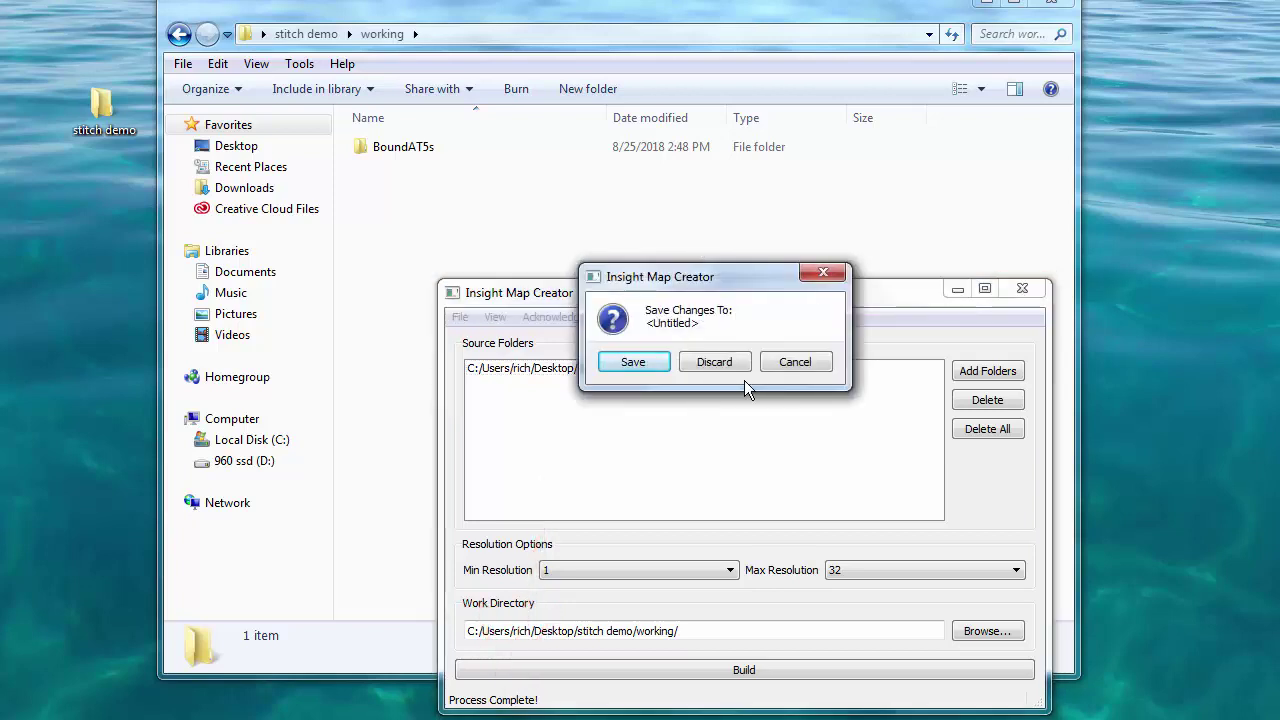
click(718, 361)
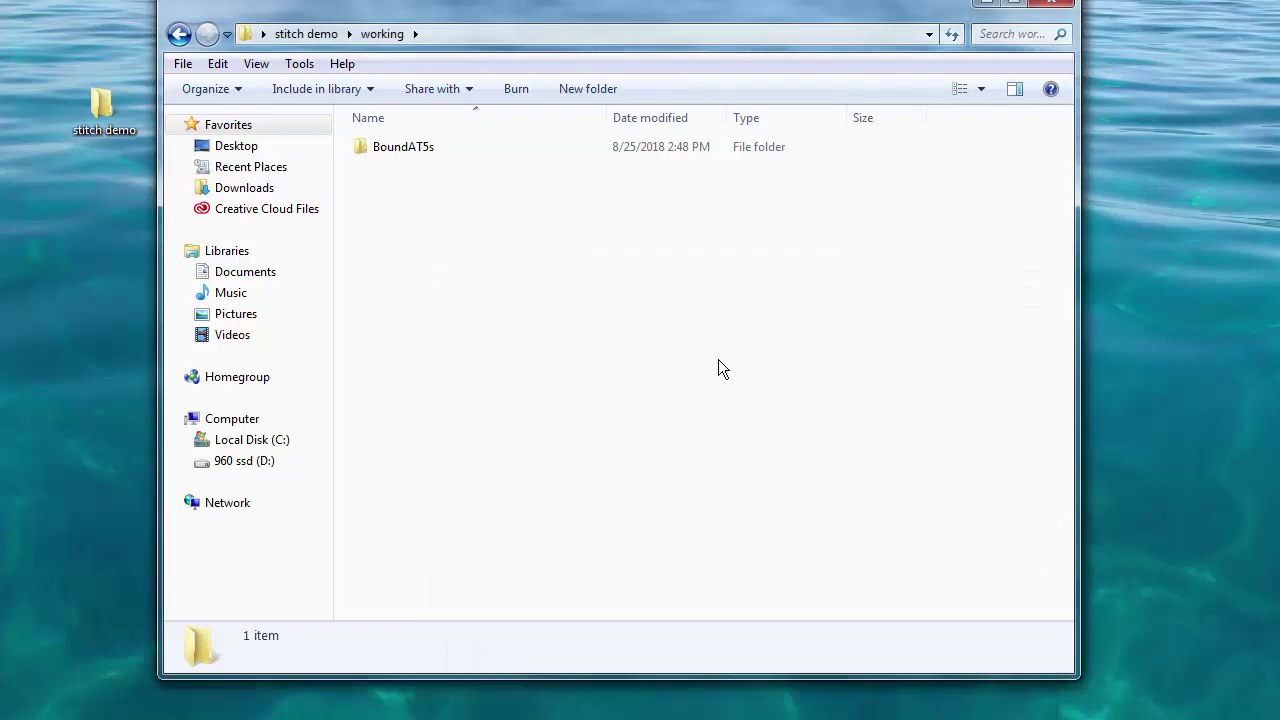
double_click(384, 152)
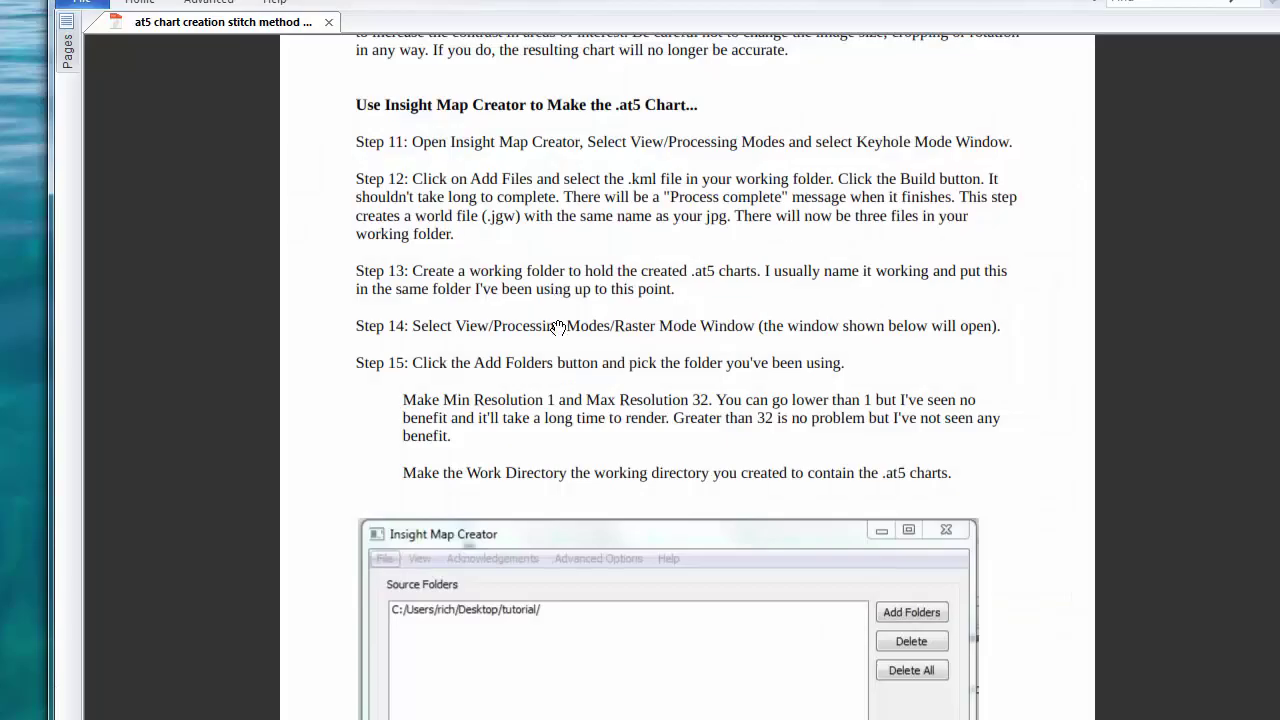
Scroll the tutorial through Step 19's SD card layout to the Selecting your new chart and Accuracy sections
scroll(558, 327, down, 5)
scroll(558, 327, down, 10)
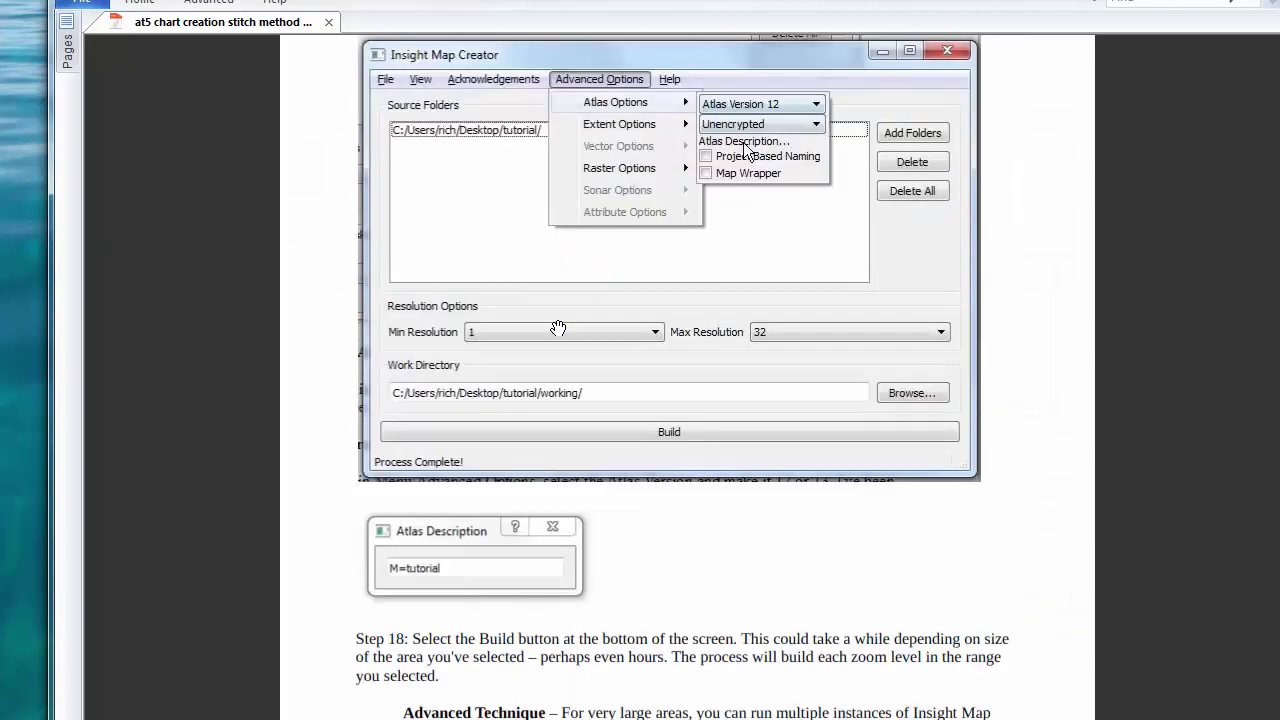
scroll(558, 327, down, 10)
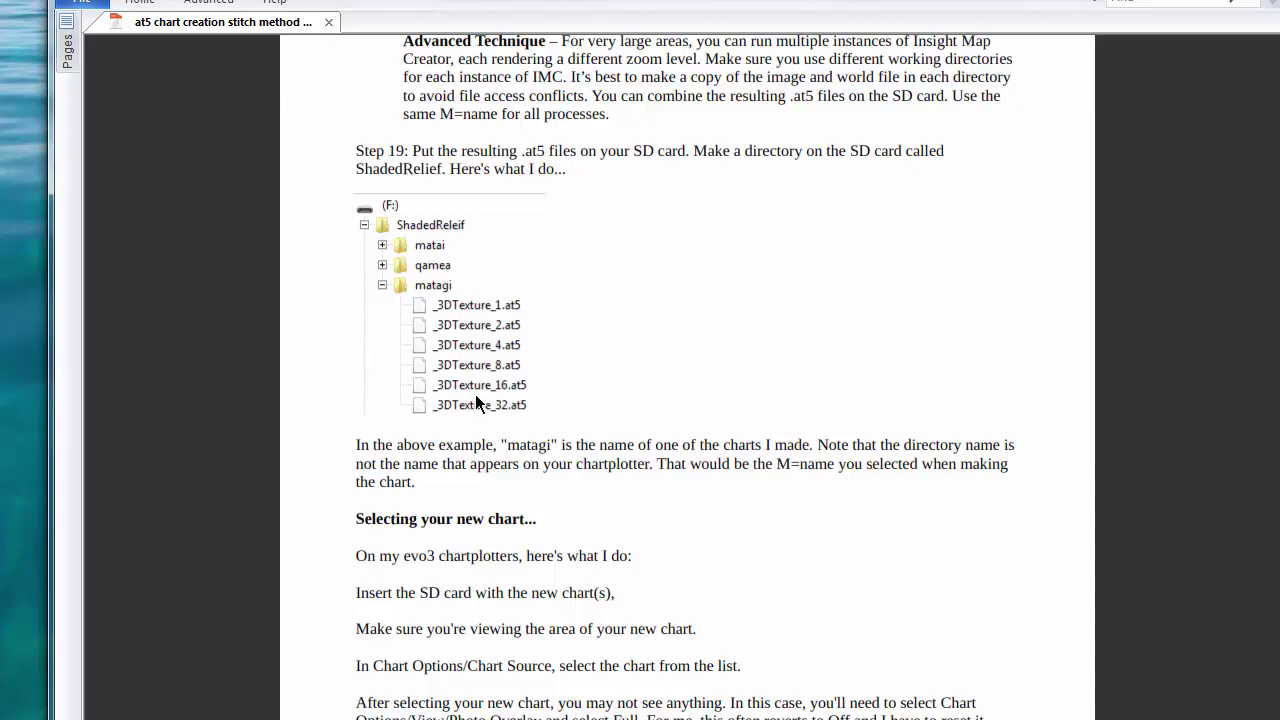
scroll(663, 371, down, 5)
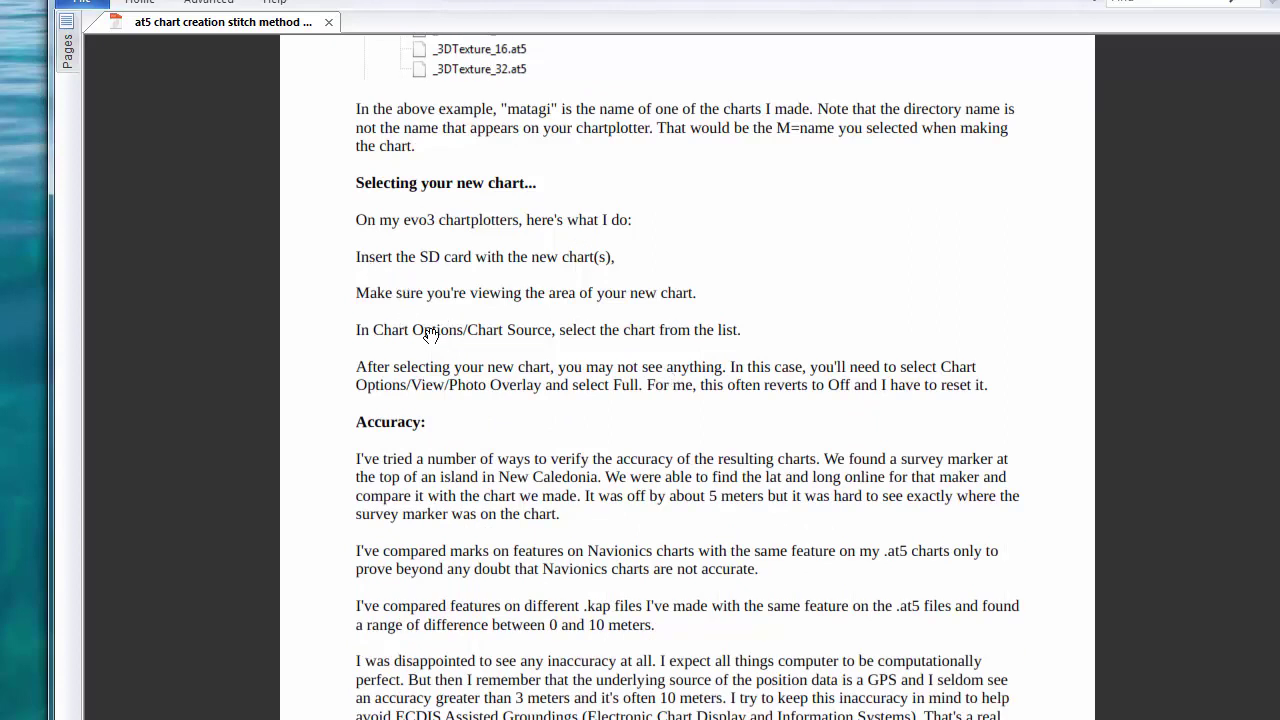
scroll(573, 352, down, 1)
scroll(573, 352, down, 1)
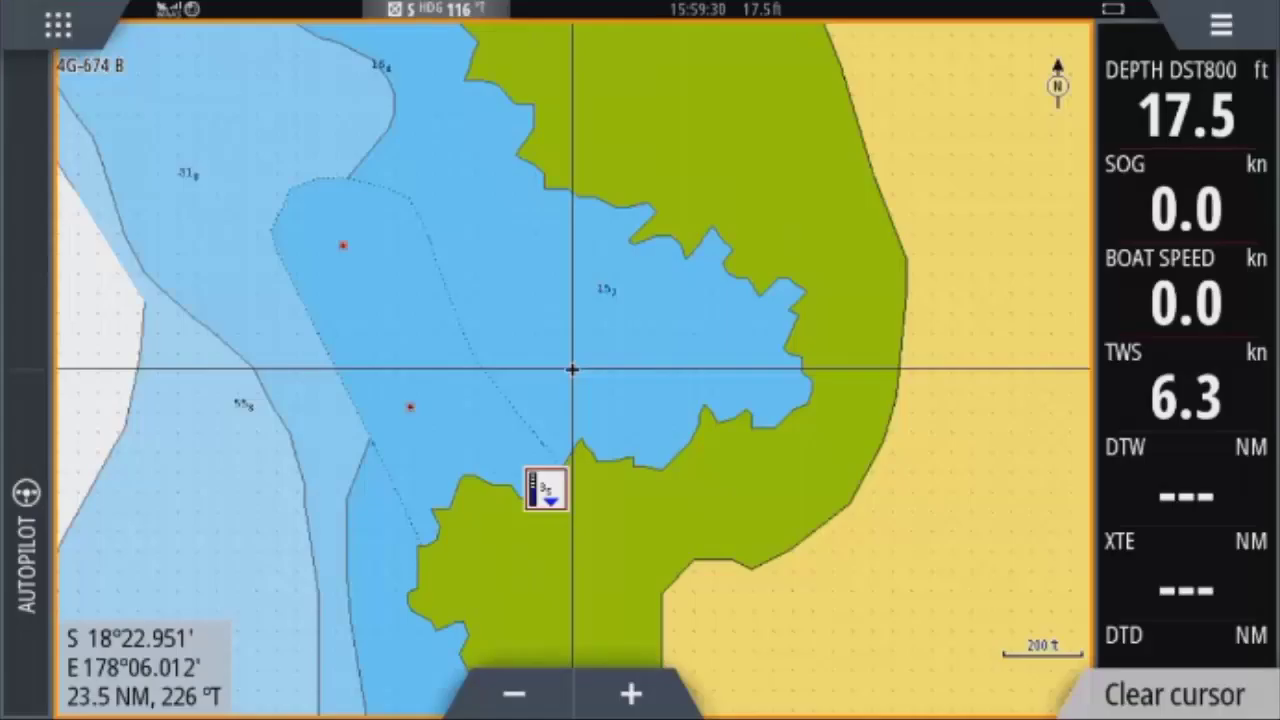
scroll(572, 370, down, 4)
scroll(572, 370, down, 4)
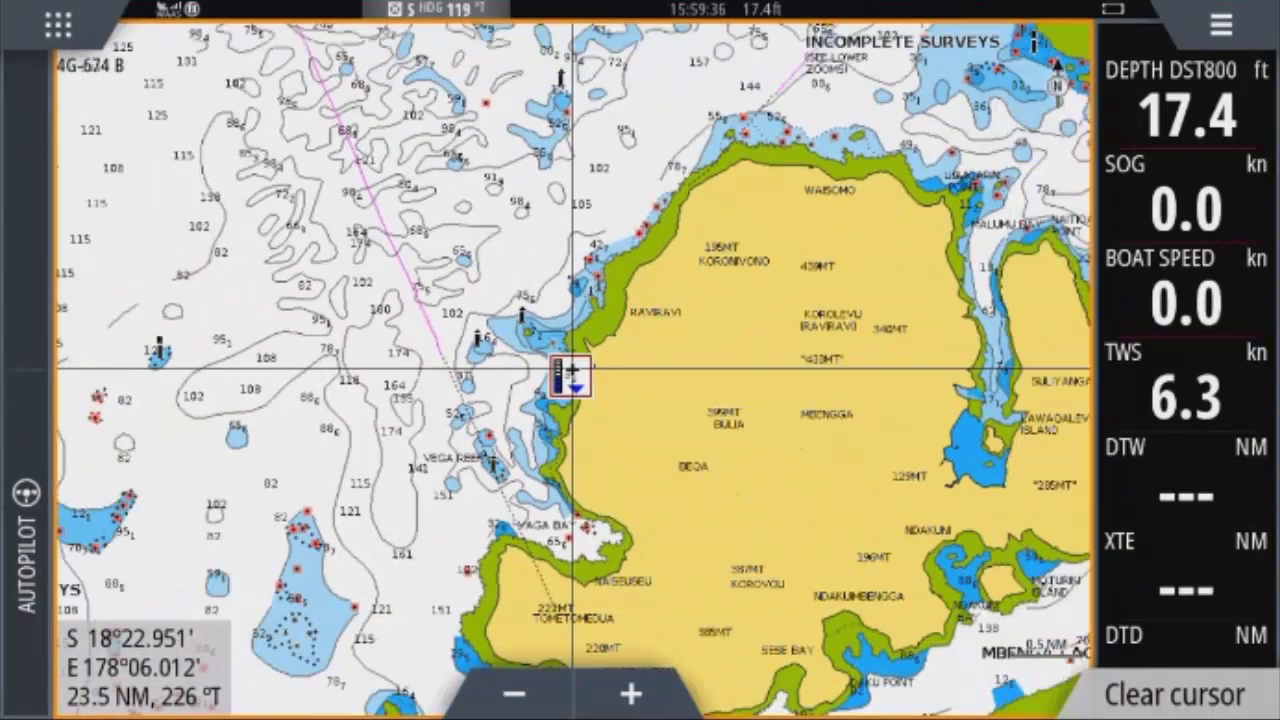
Set the plotter's chart source to 'stitch demo'
key(Menu)
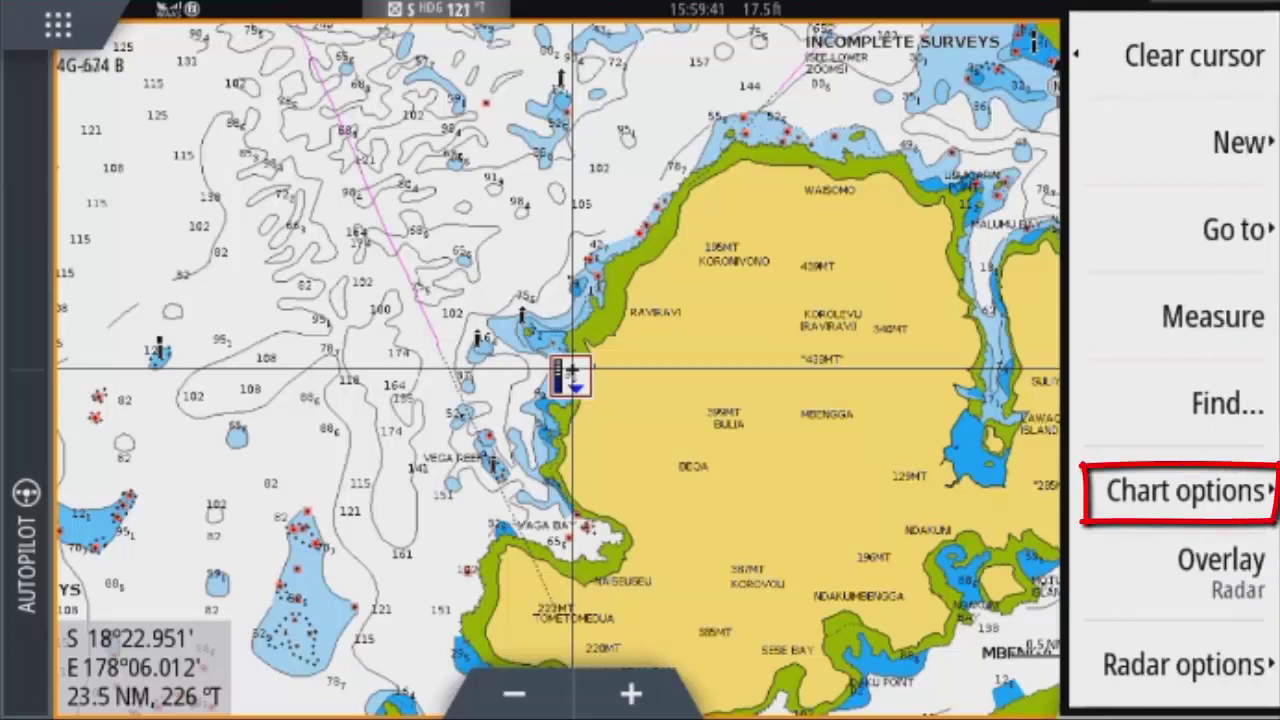
click(1185, 491)
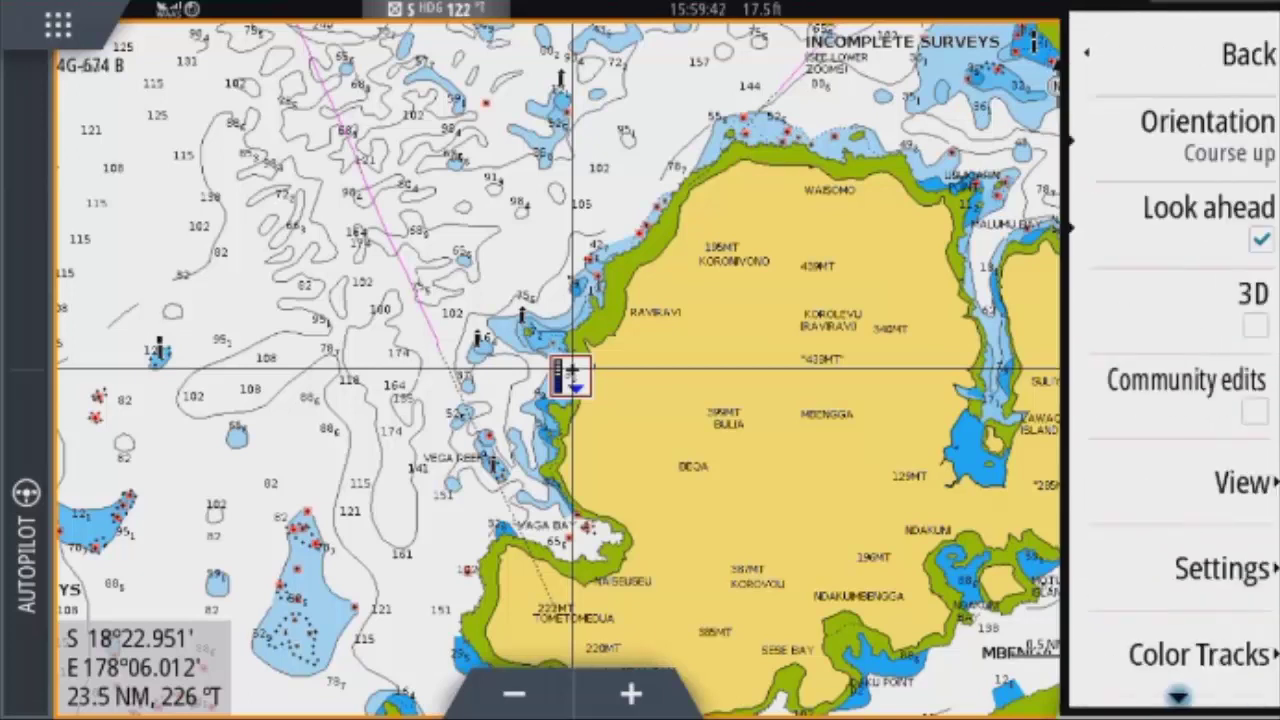
scroll(1175, 360, down, 3)
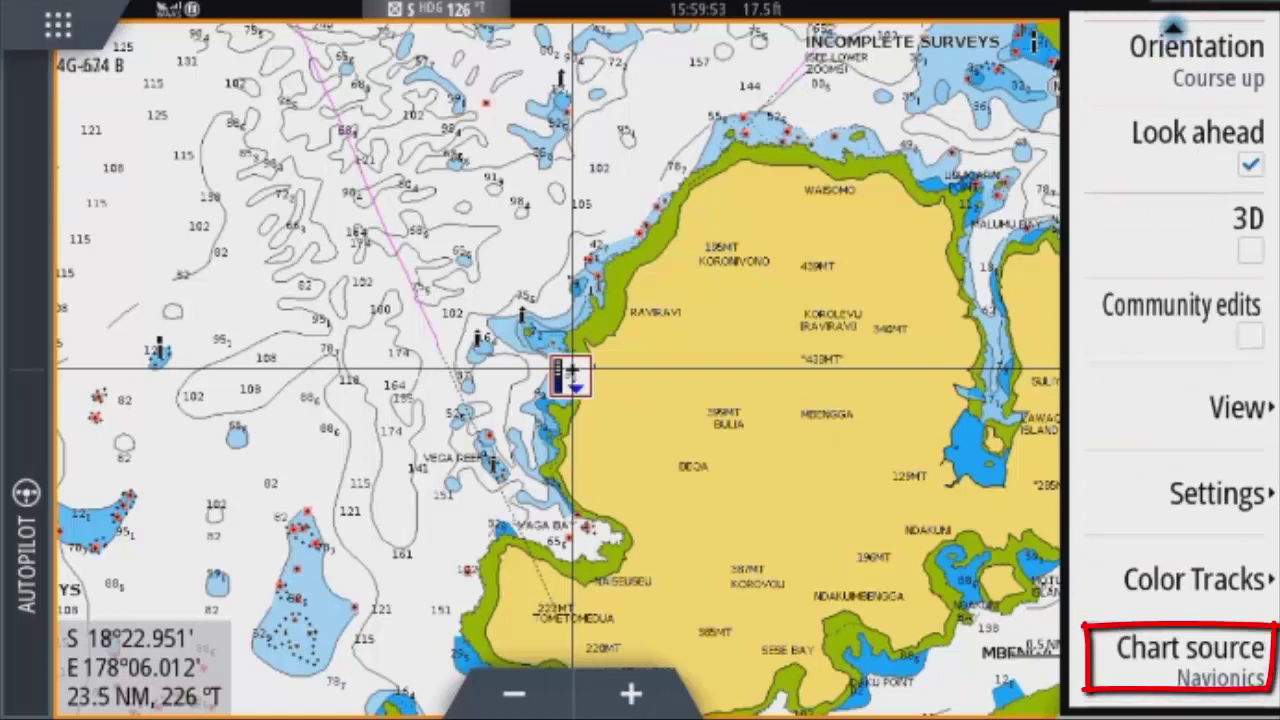
click(1180, 656)
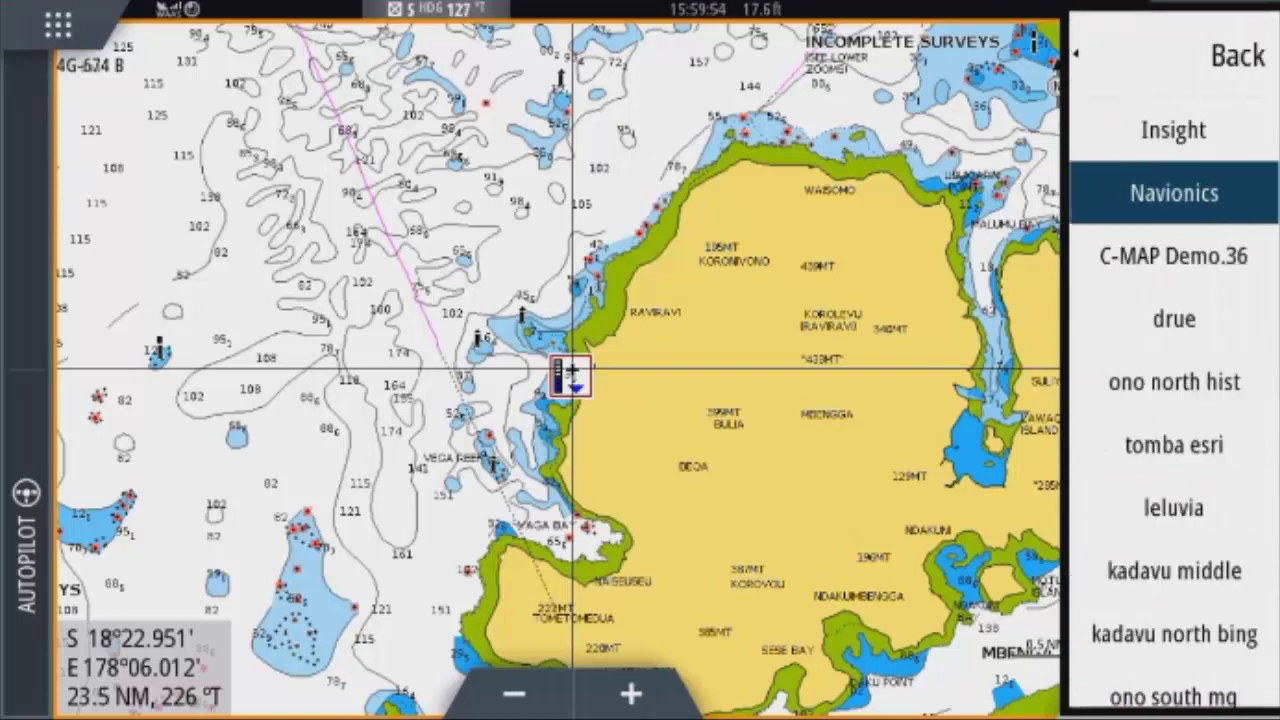
scroll(1175, 400, down, 5)
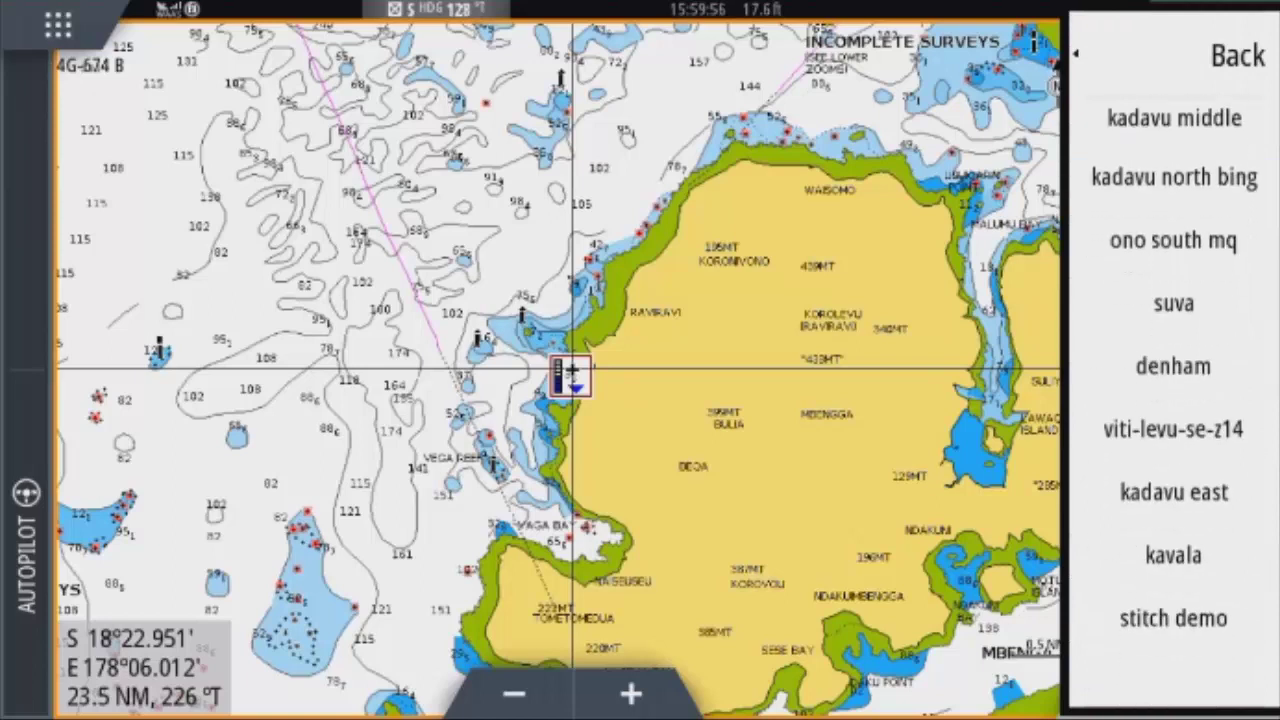
click(1173, 676)
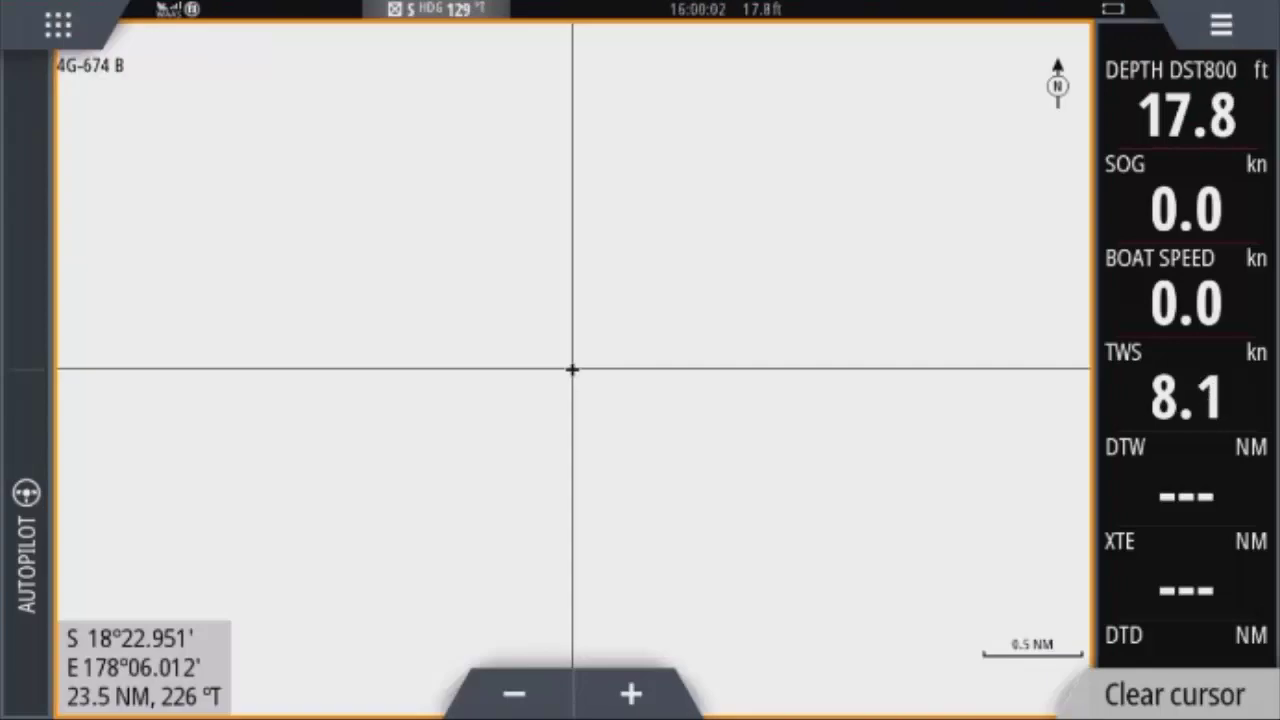
Set the chart view's Photo overlay to Full
click(1221, 24)
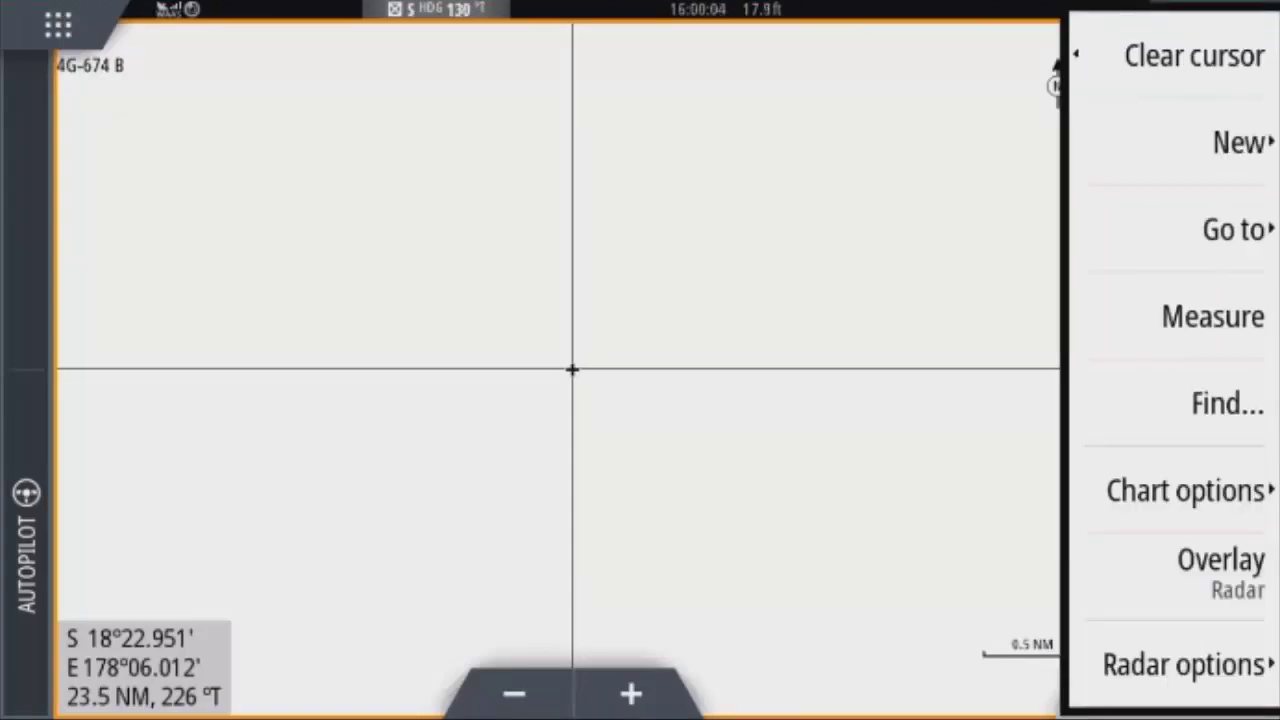
click(1185, 490)
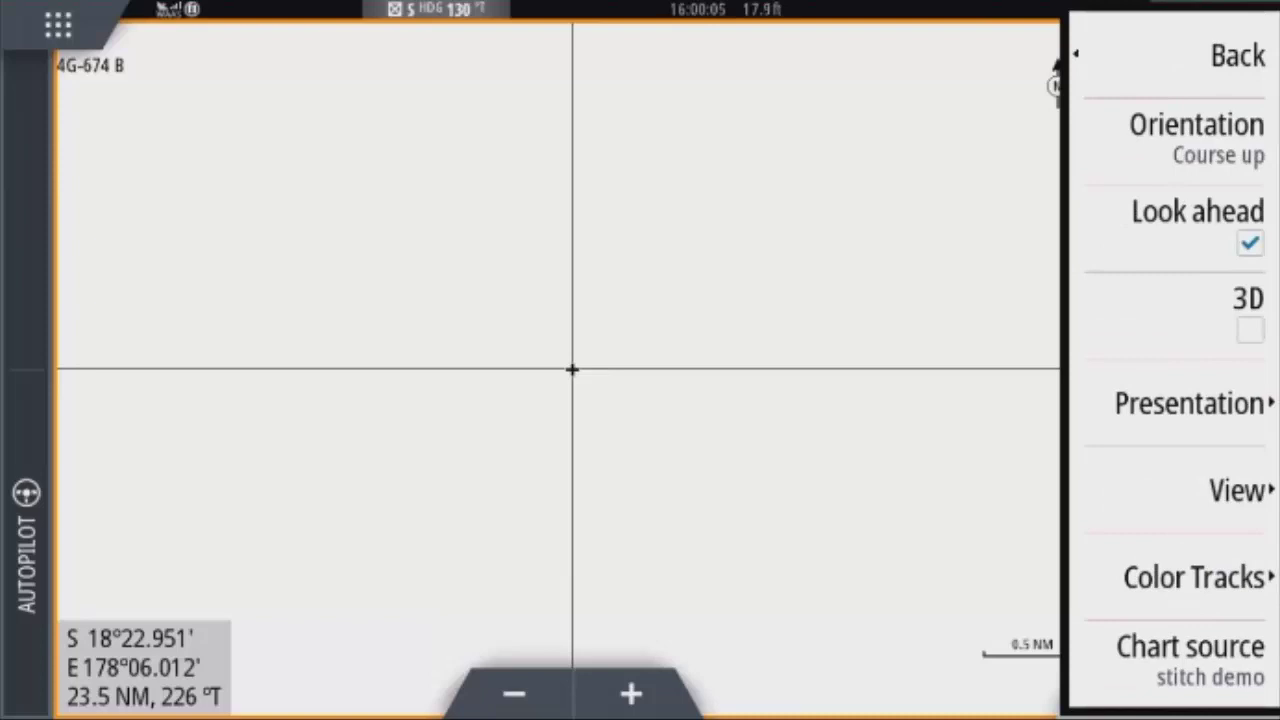
click(1237, 490)
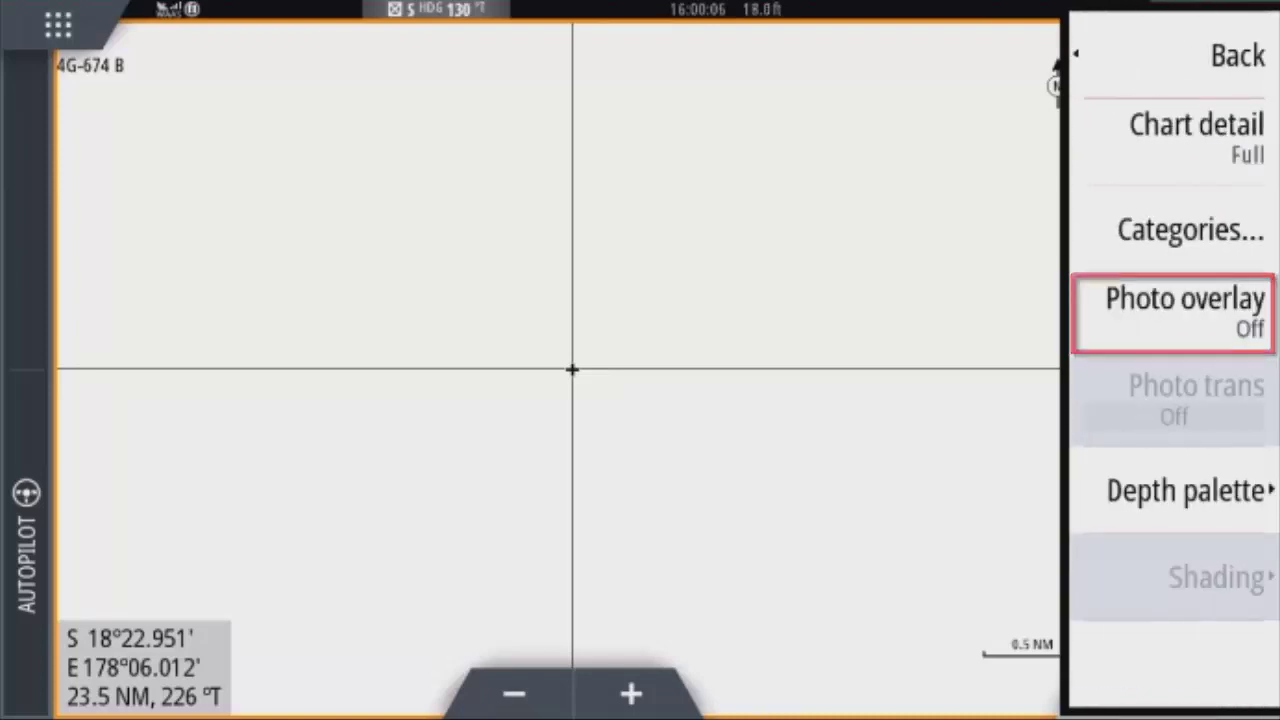
click(1185, 310)
click(1174, 257)
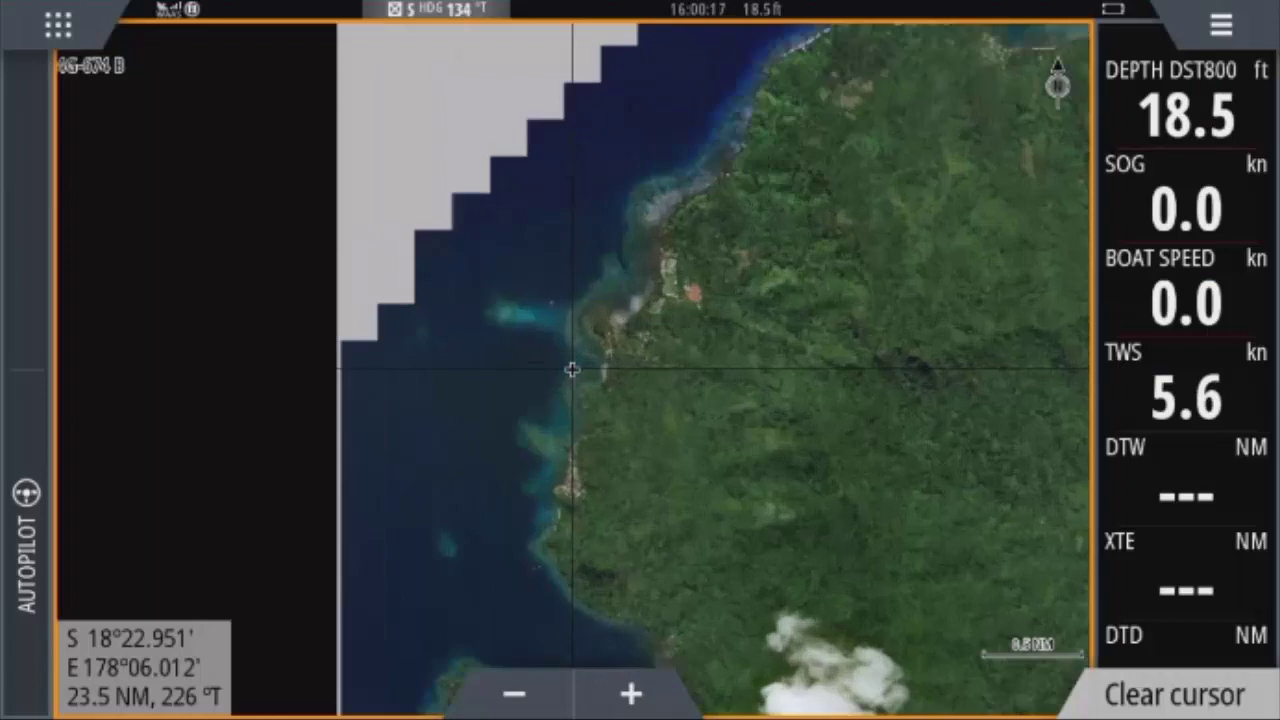
Zoom out to the whole island, then zoom in on the head of the bay
scroll(571, 370, up, 5)
scroll(571, 370, up, 3)
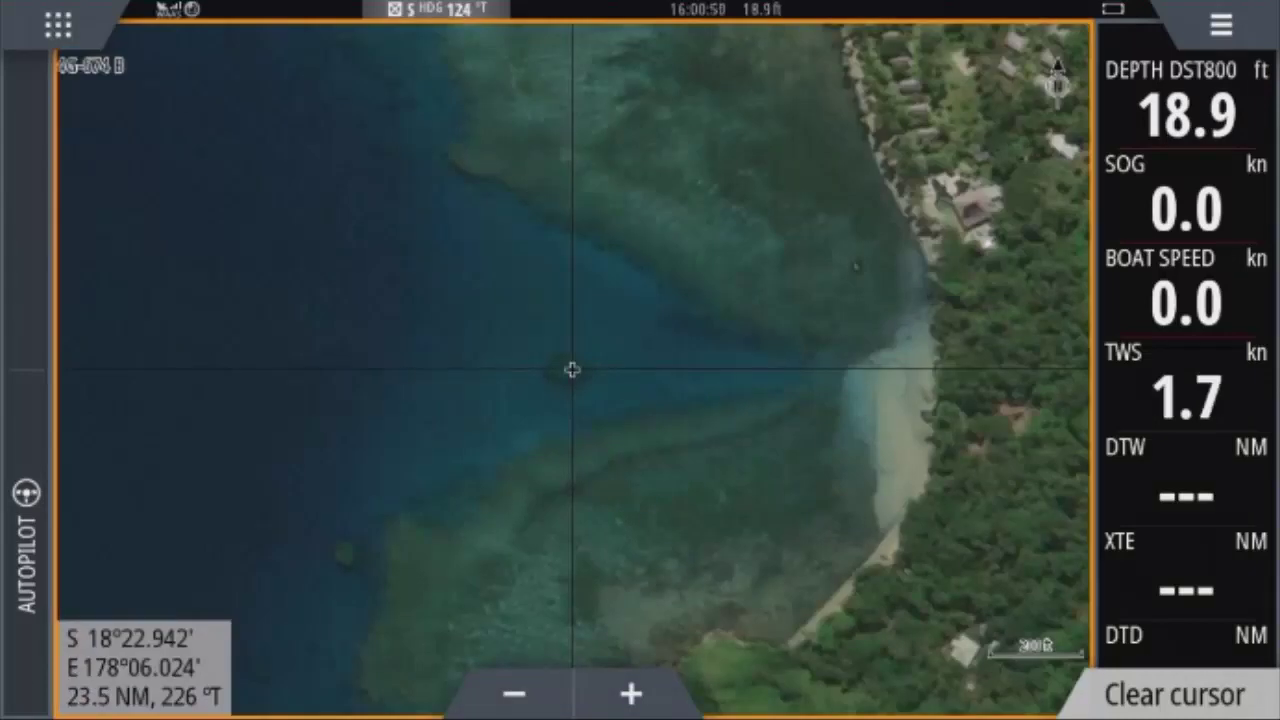
click(478, 435)
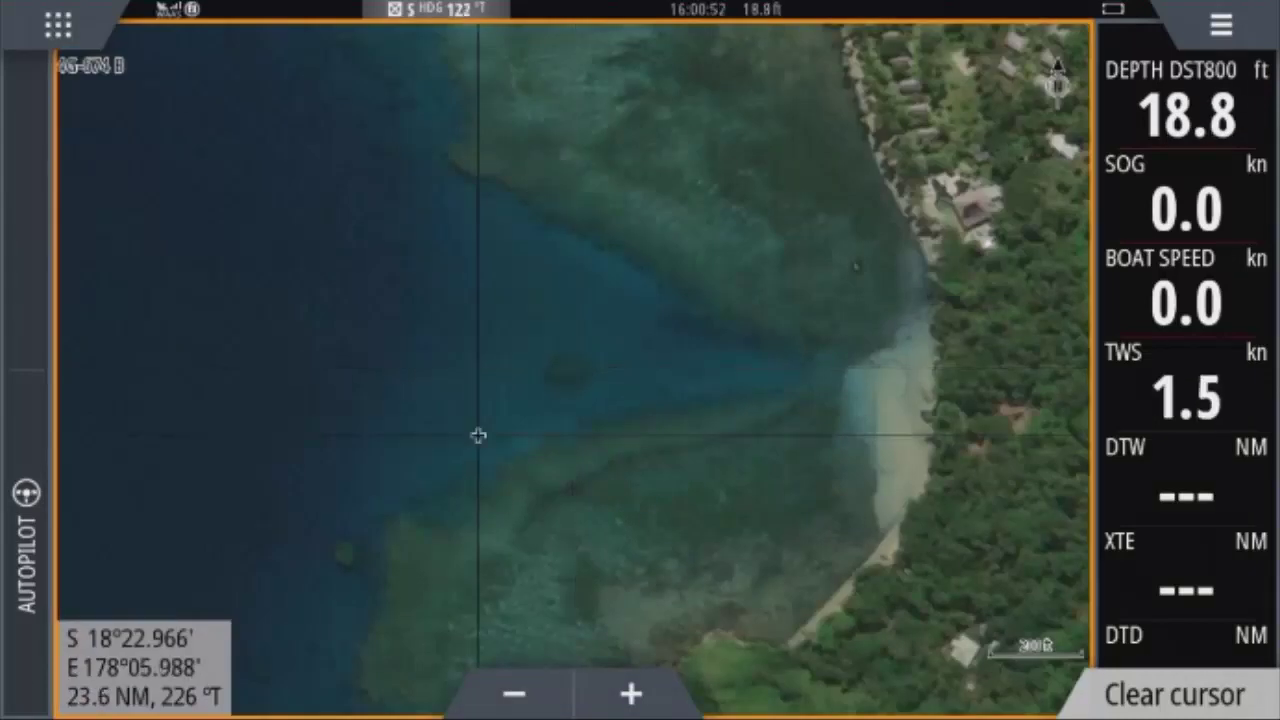
key(minus)
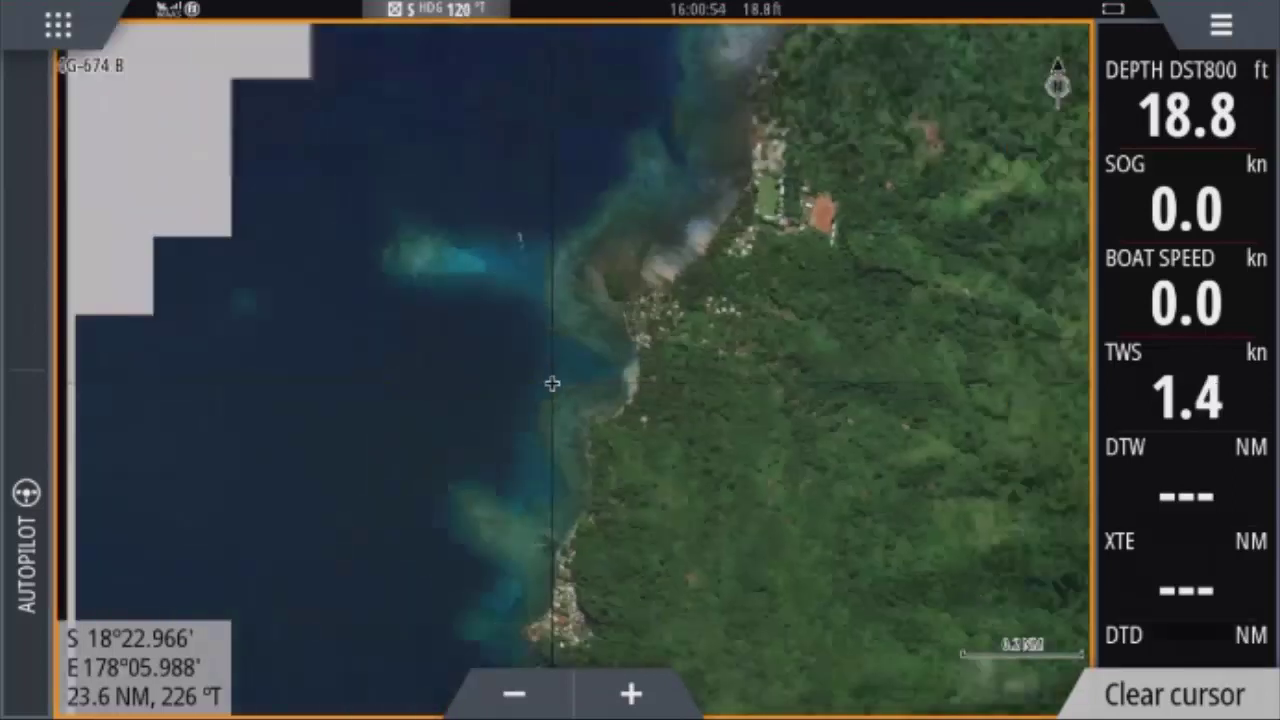
key(minus)
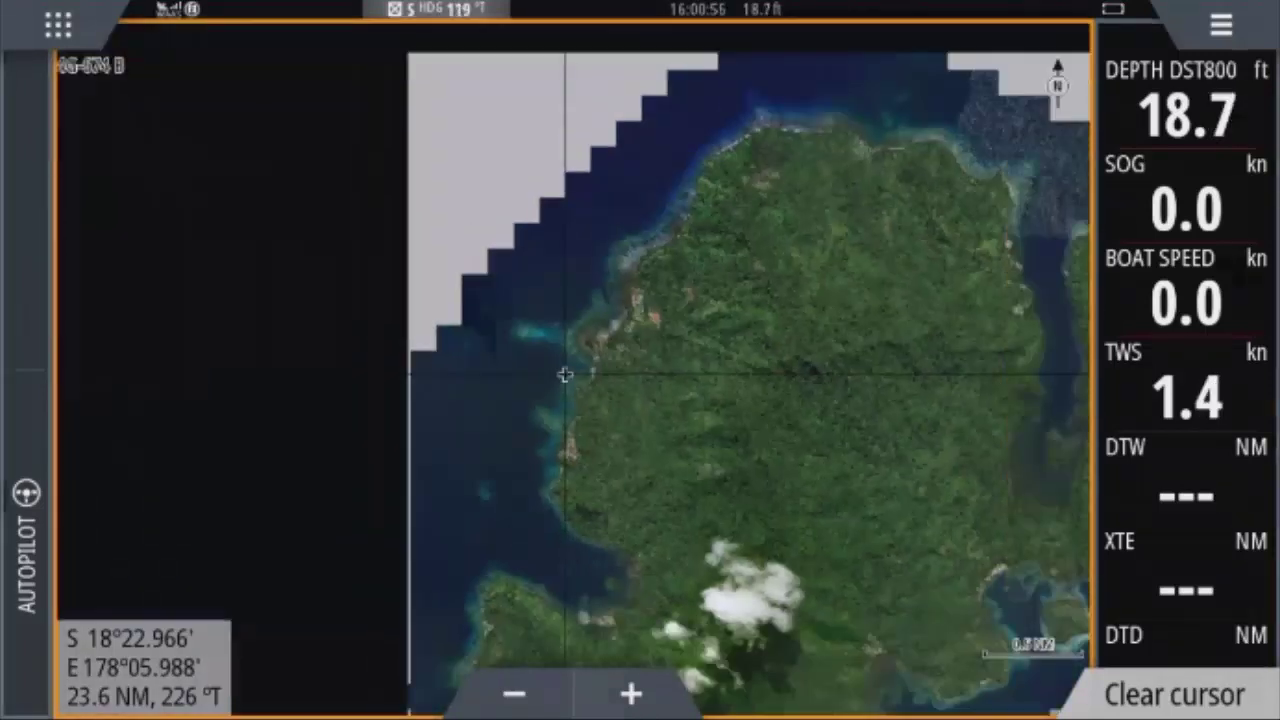
drag(833, 425, 600, 400)
click(700, 200)
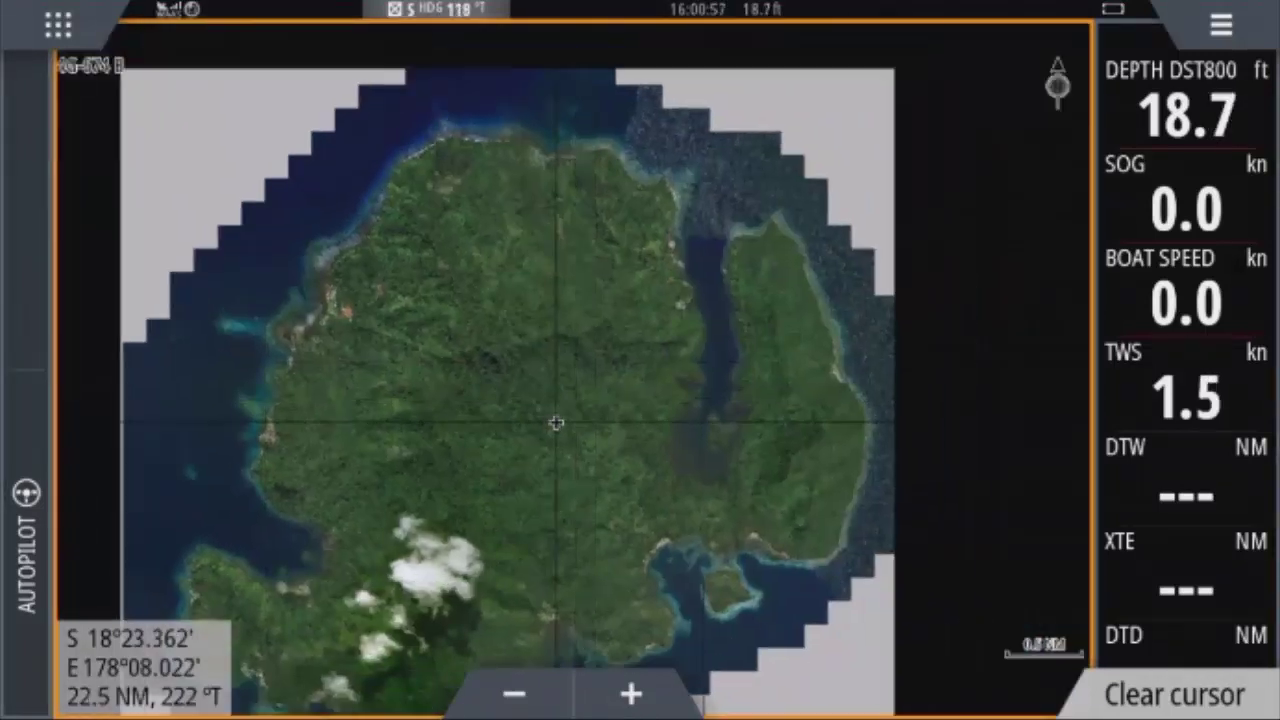
key(plus)
key(plus)
key(plus)
Zoom in closer on the reef patches in the satellite overlay
click(471, 414)
click(578, 540)
click(586, 571)
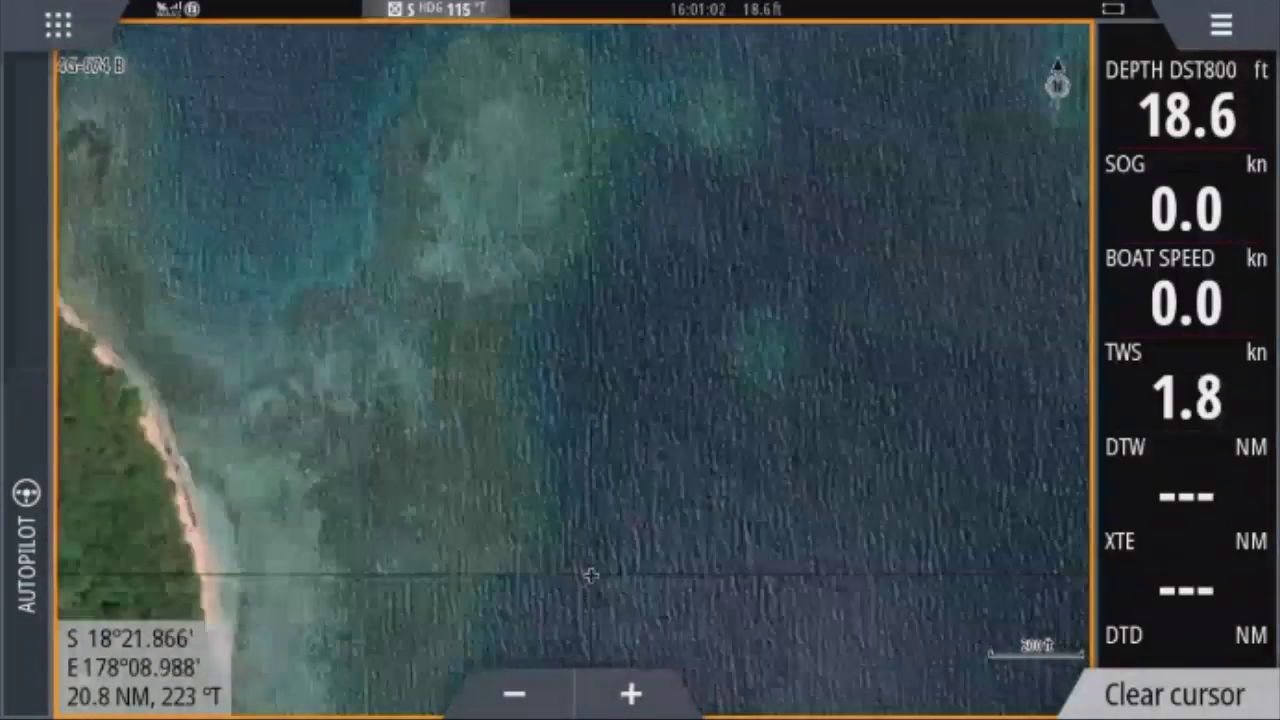
click(516, 518)
drag(516, 518, 496, 541)
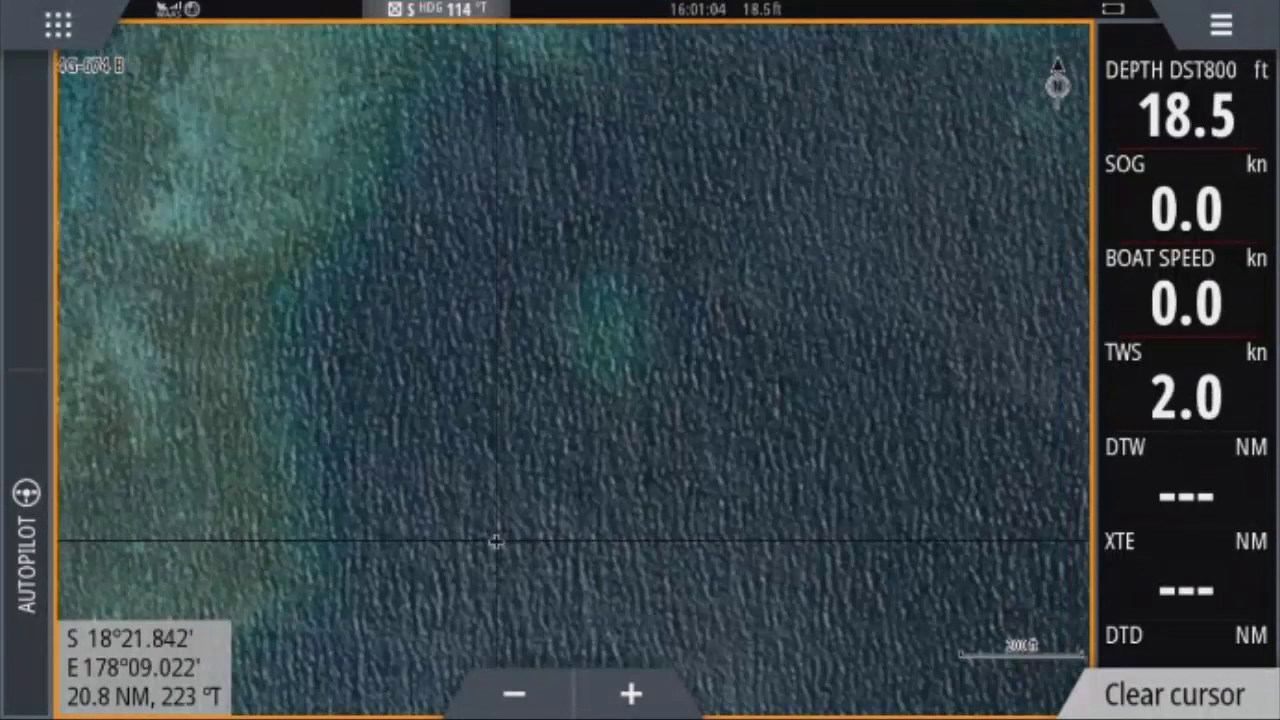
click(426, 526)
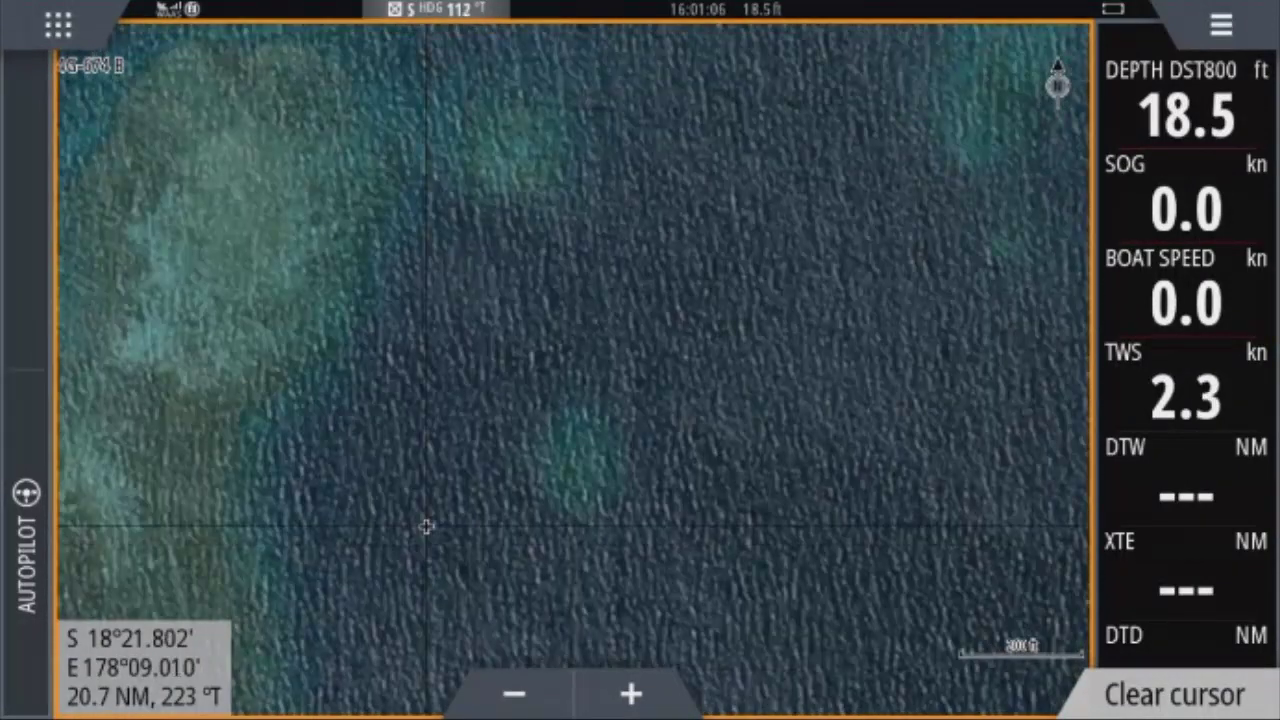
Pan to the long inlet and zoom in for a close-up of its wooded islet
scroll(460, 490, down, 2)
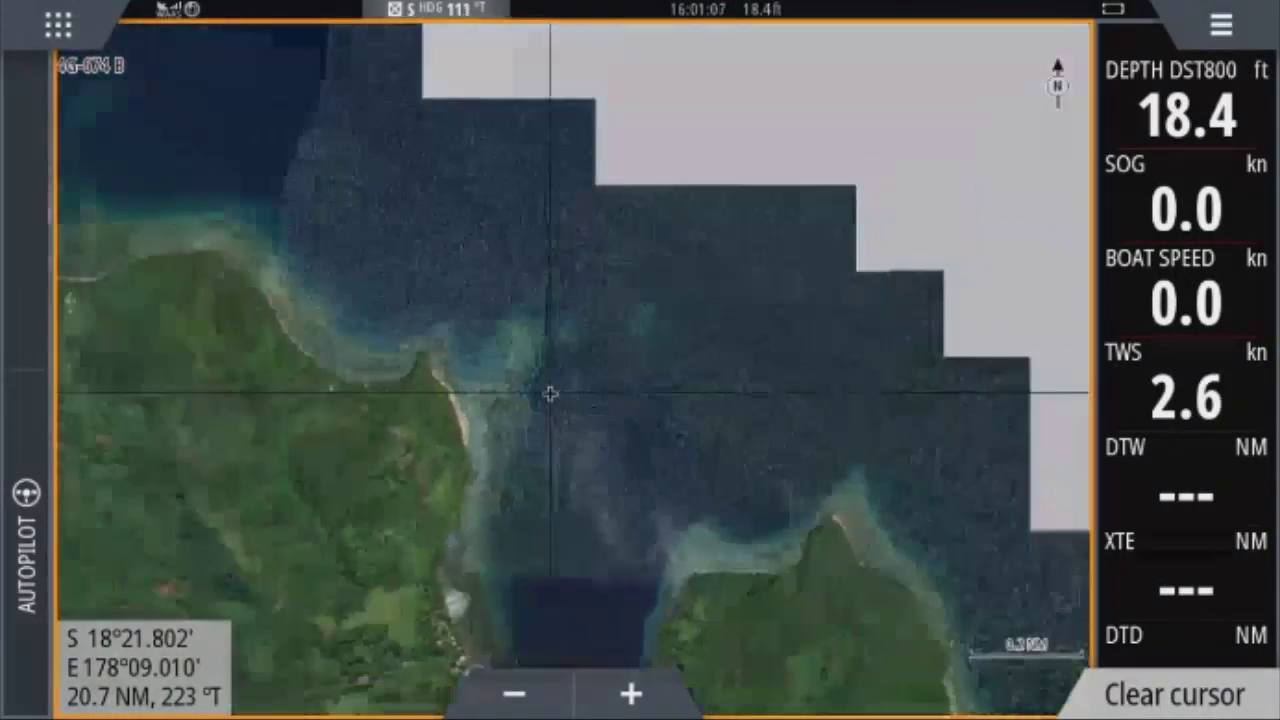
drag(550, 394, 423, 286)
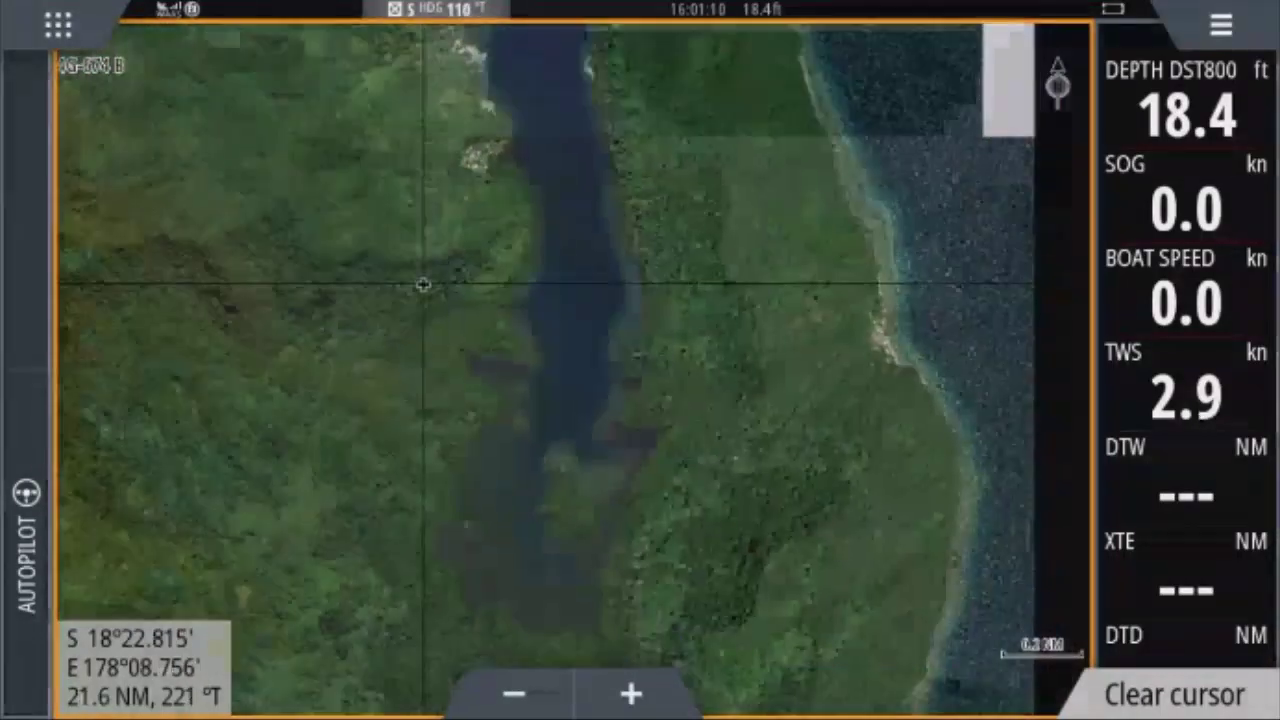
click(577, 443)
scroll(571, 369, up, 3)
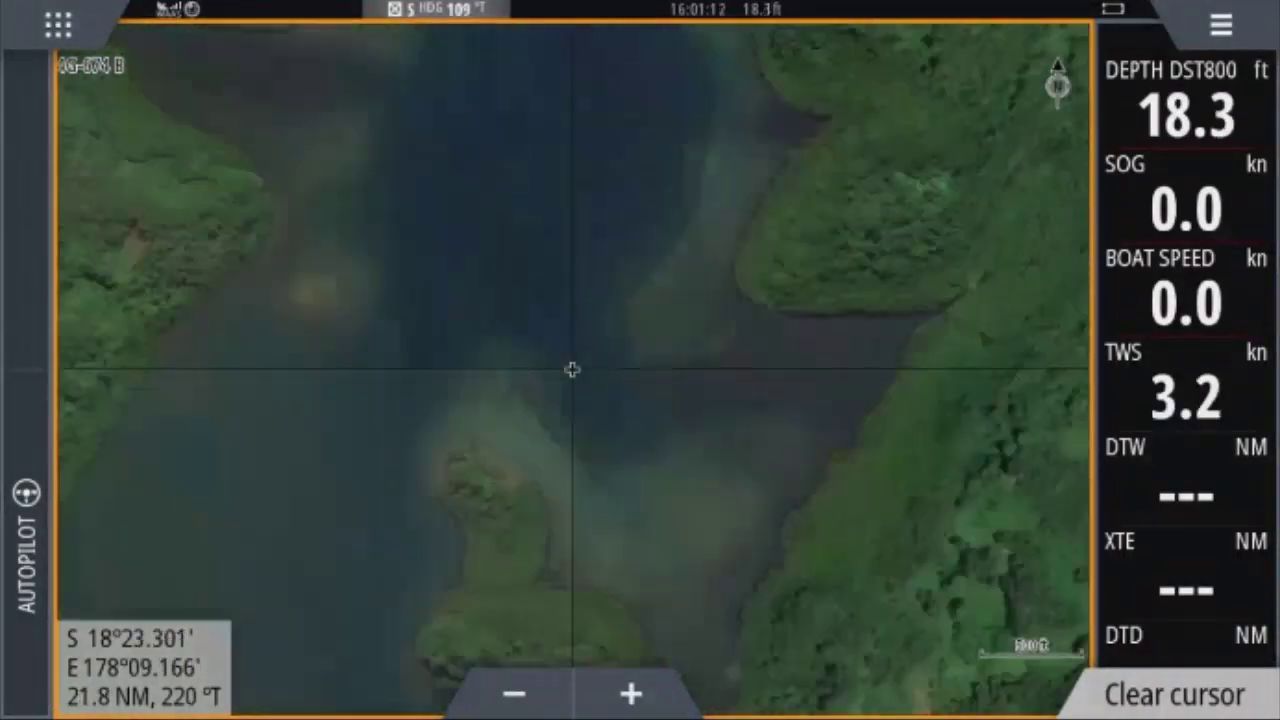
scroll(571, 369, up, 1)
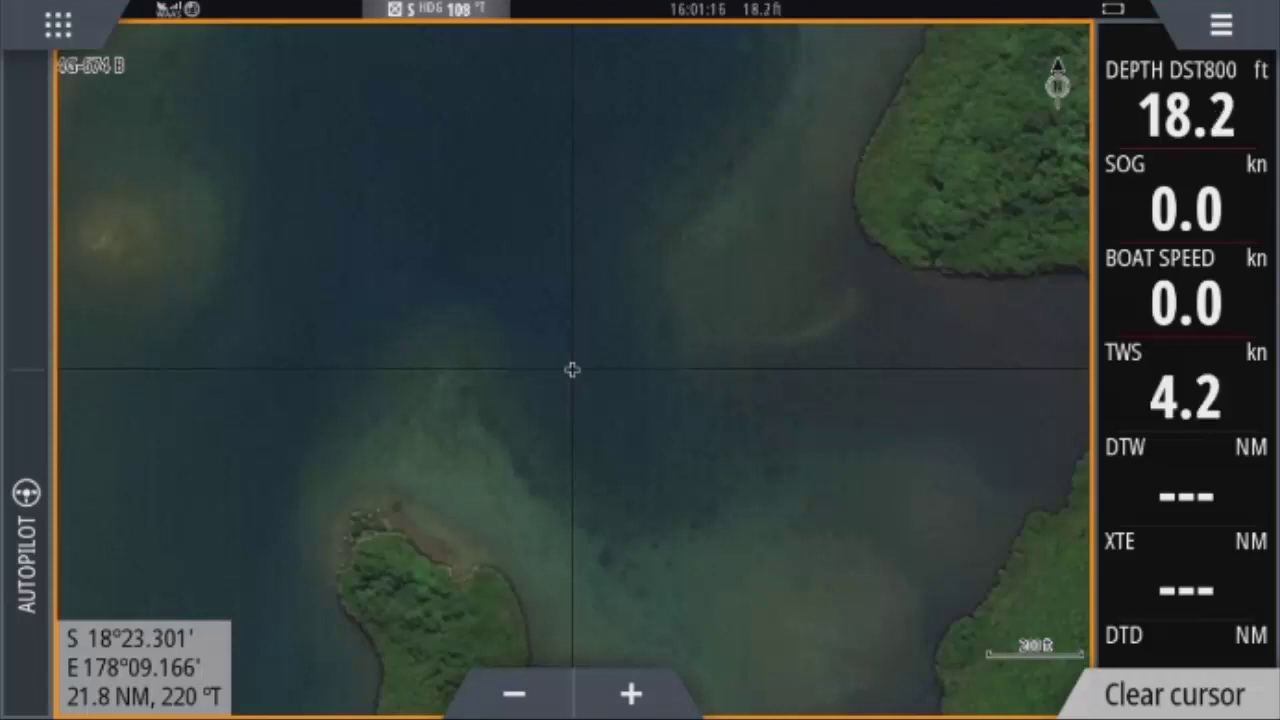
scroll(571, 369, down, 3)
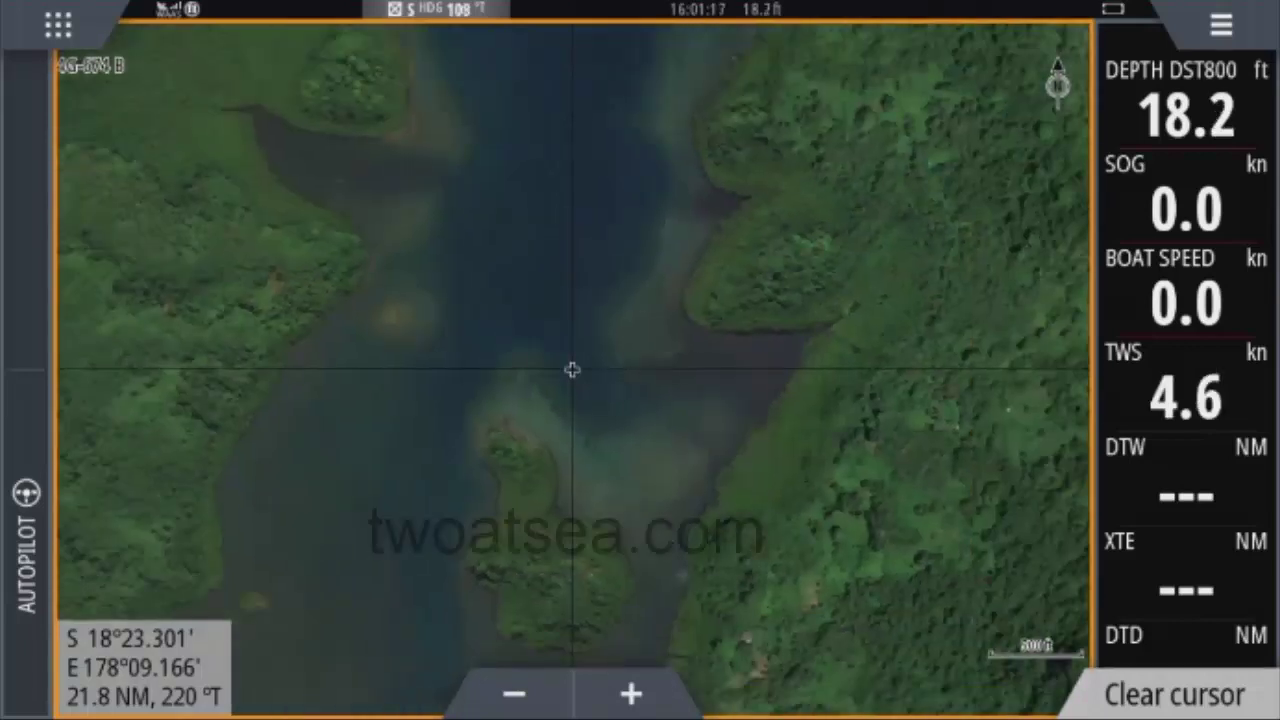